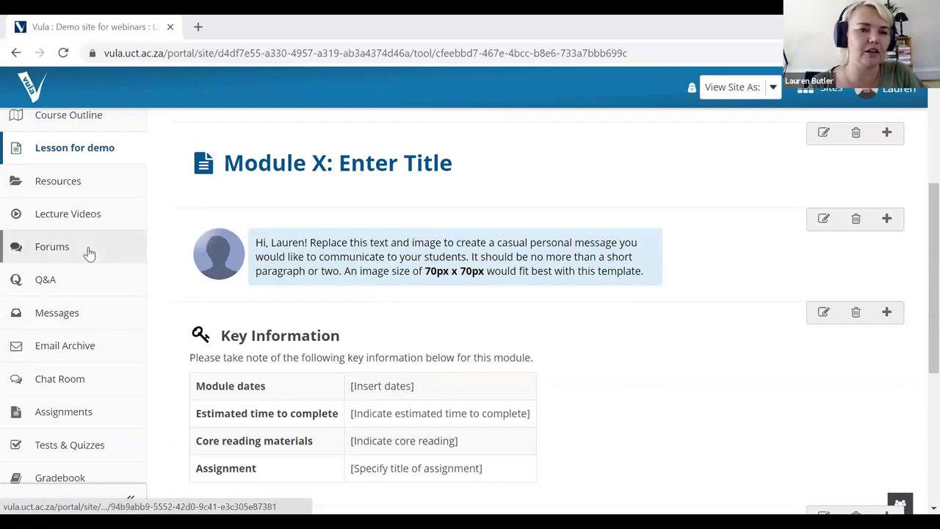
- Open the Manage Tools page in the Site Setup of the demo site
scroll(88, 253, down, 3)
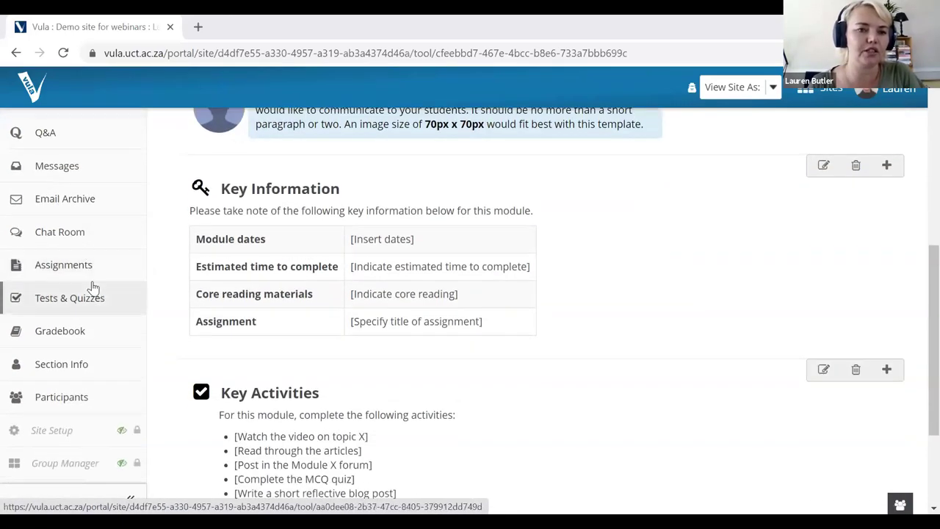
scroll(93, 287, down, 1)
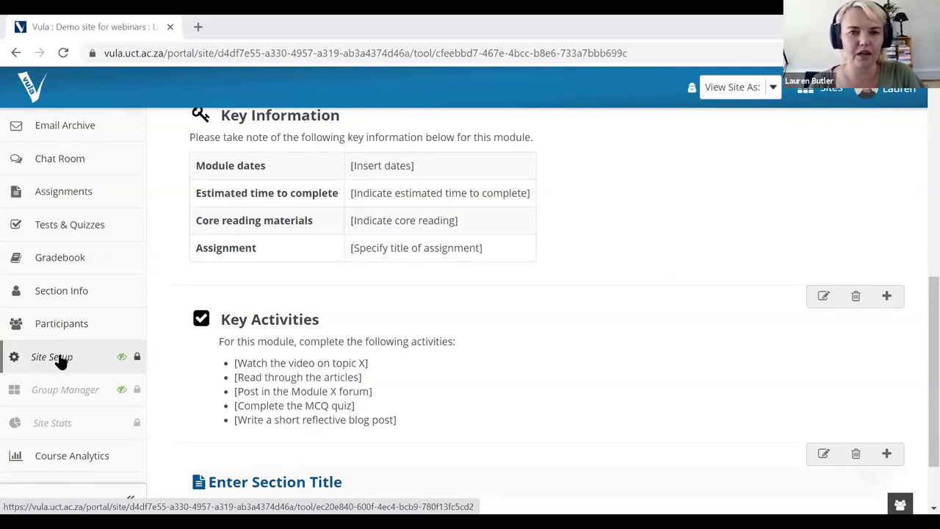
scroll(62, 363, down, 1)
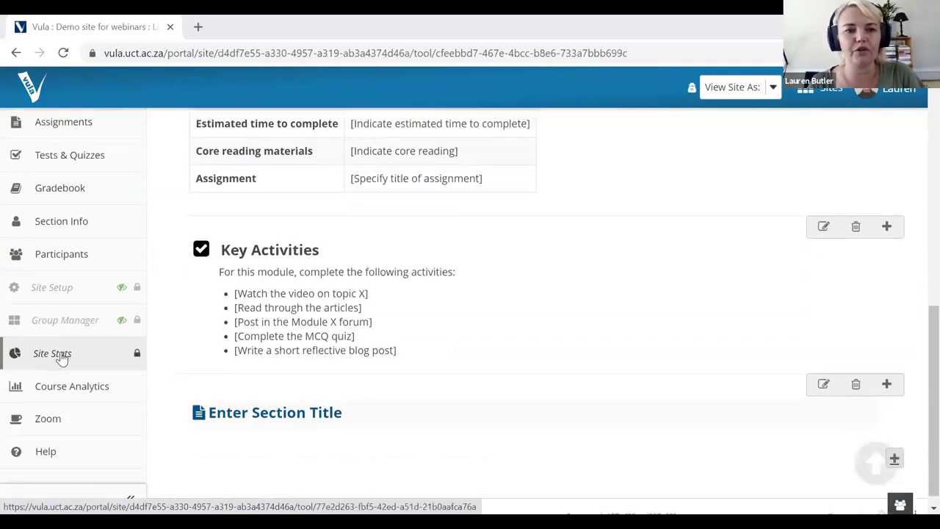
click(62, 288)
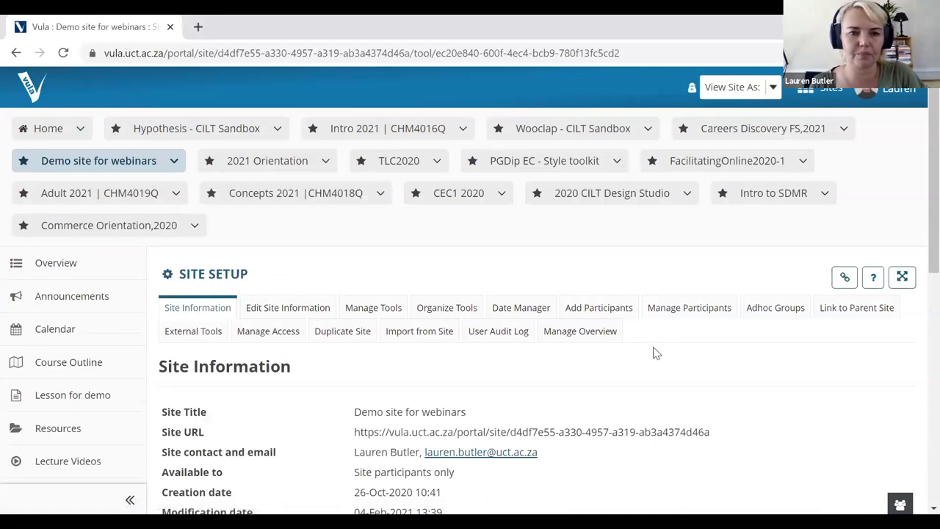
scroll(650, 353, down, 2)
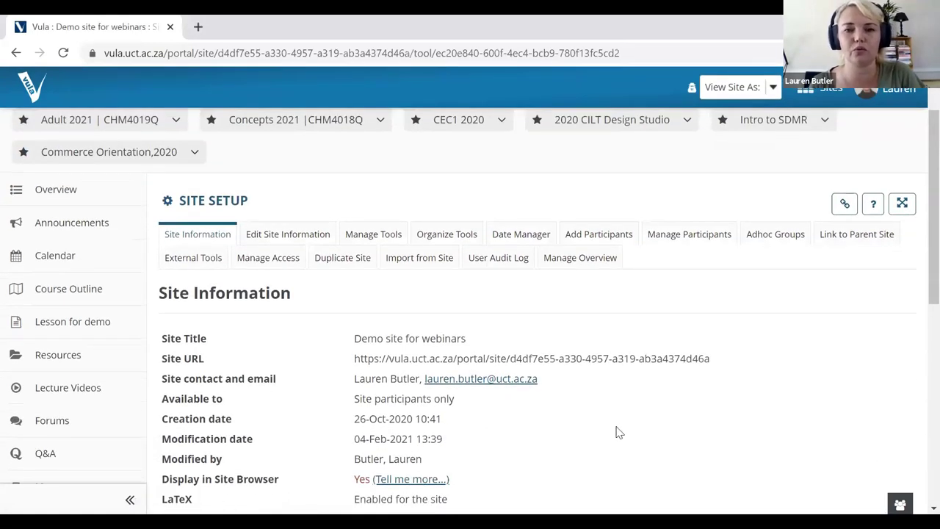
scroll(630, 425, down, 2)
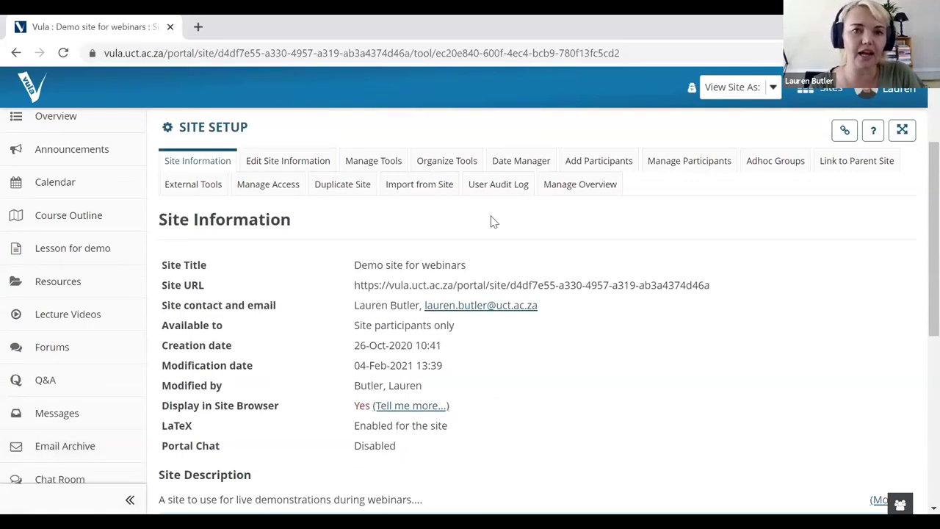
click(380, 167)
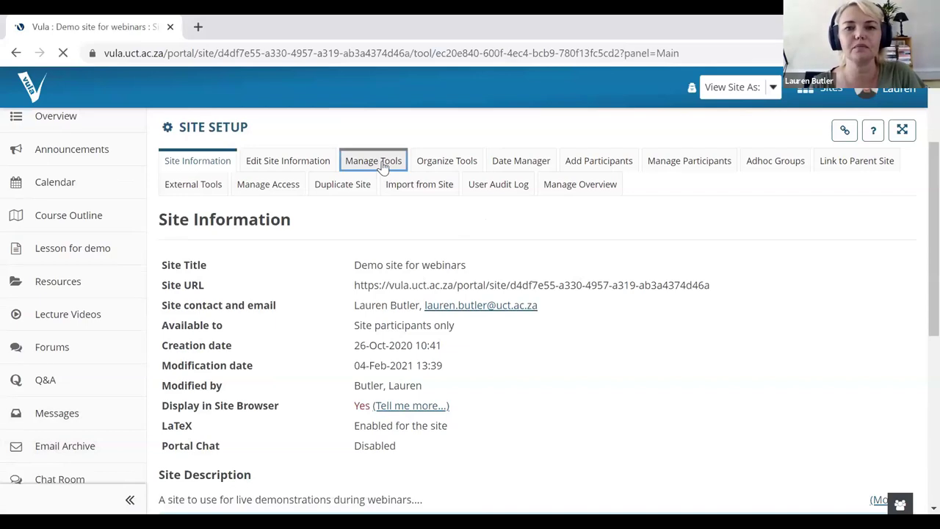
- Add the Lecture Videos tool from the General list to the site and confirm the site tools edits
scroll(462, 309, down, 3)
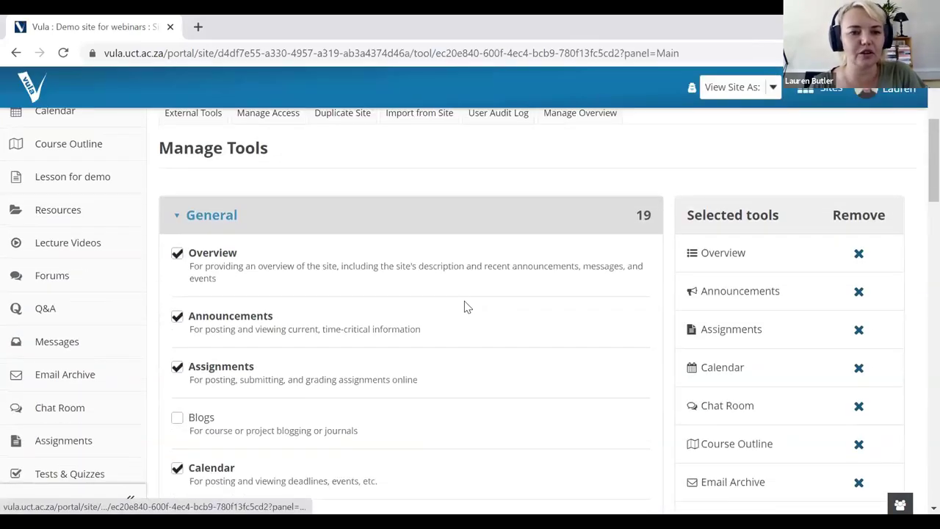
scroll(504, 315, down, 5)
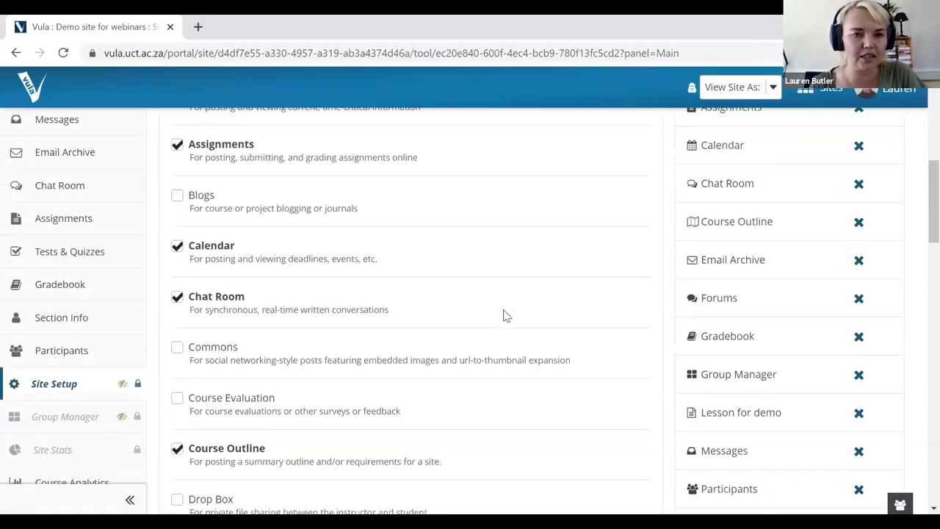
scroll(512, 324, down, 5)
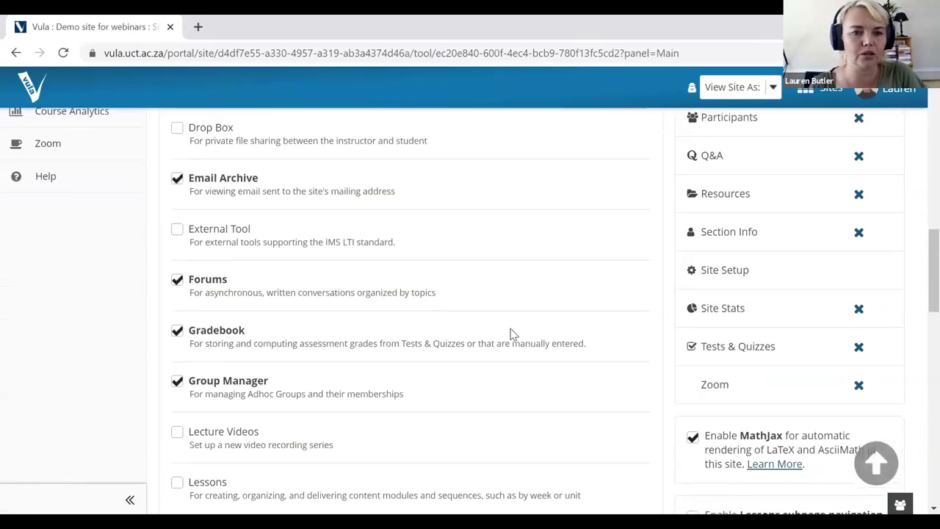
click(177, 291)
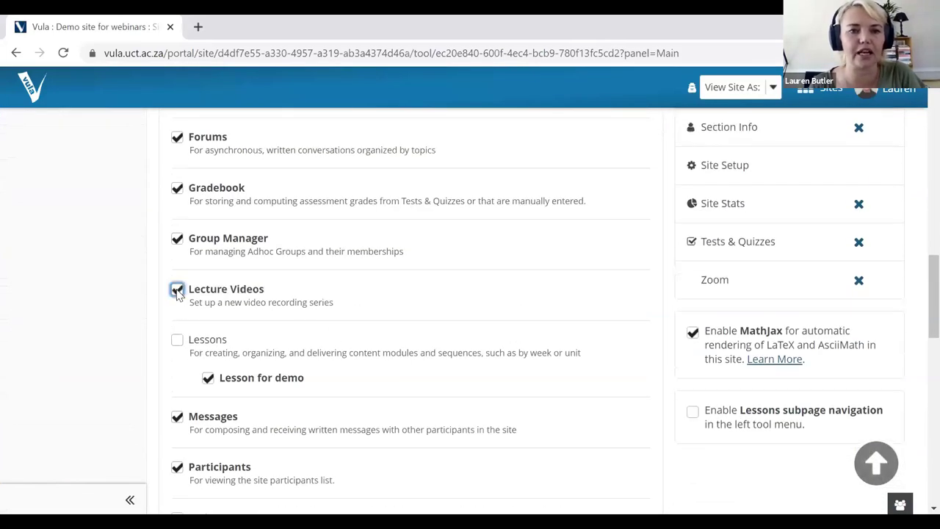
scroll(438, 314, down, 12)
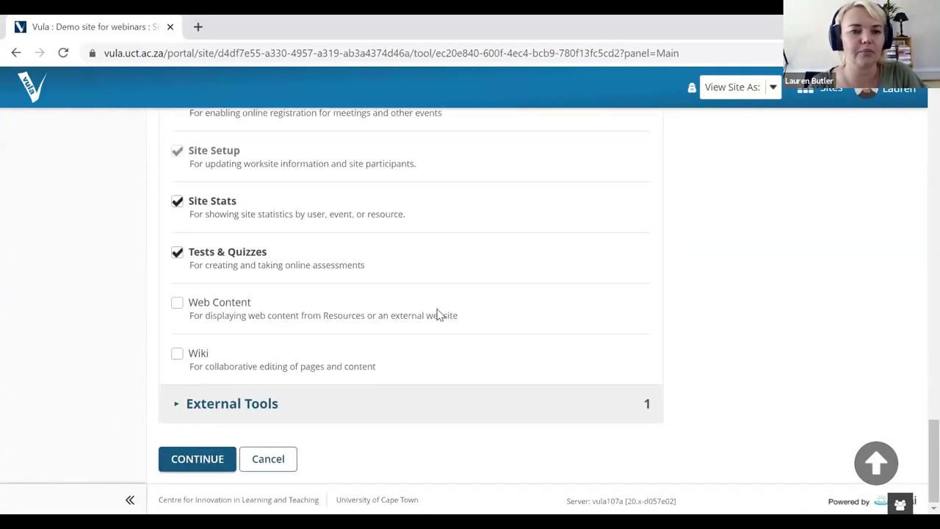
click(195, 458)
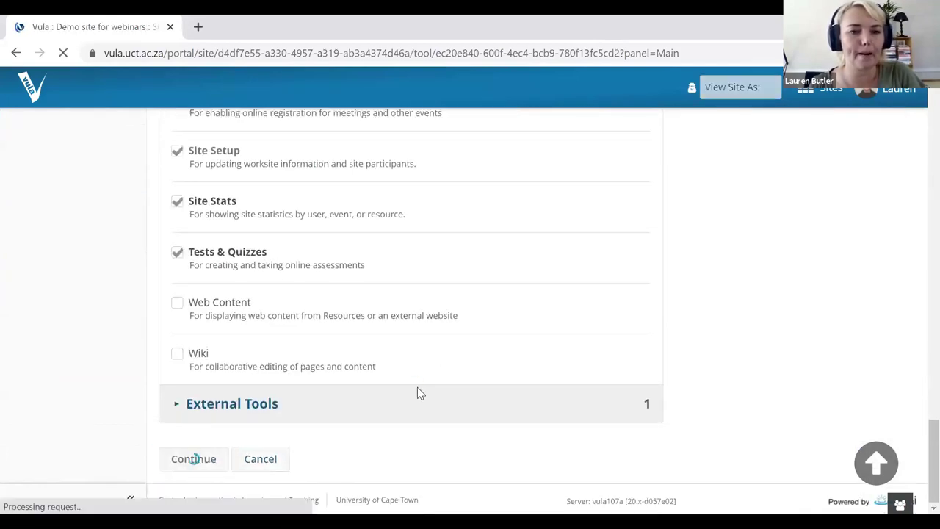
scroll(445, 364, down, 2)
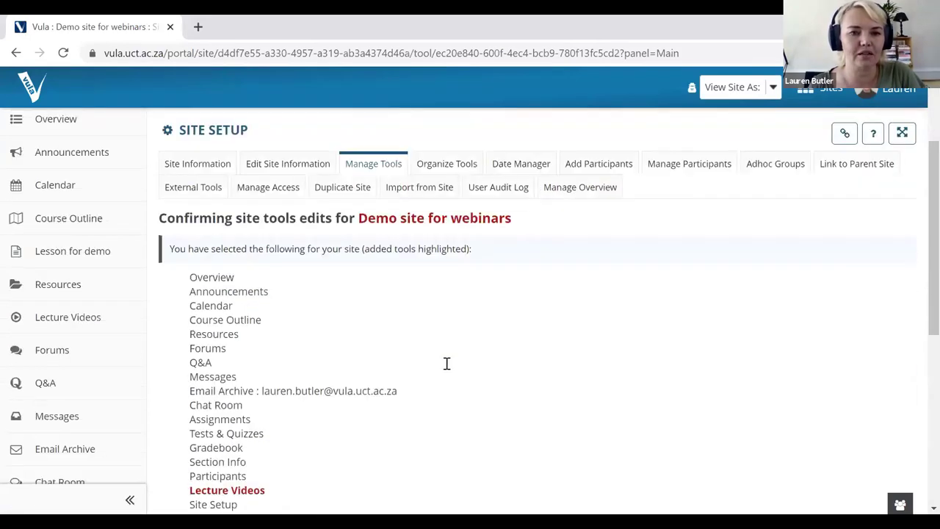
scroll(445, 363, down, 3)
click(195, 410)
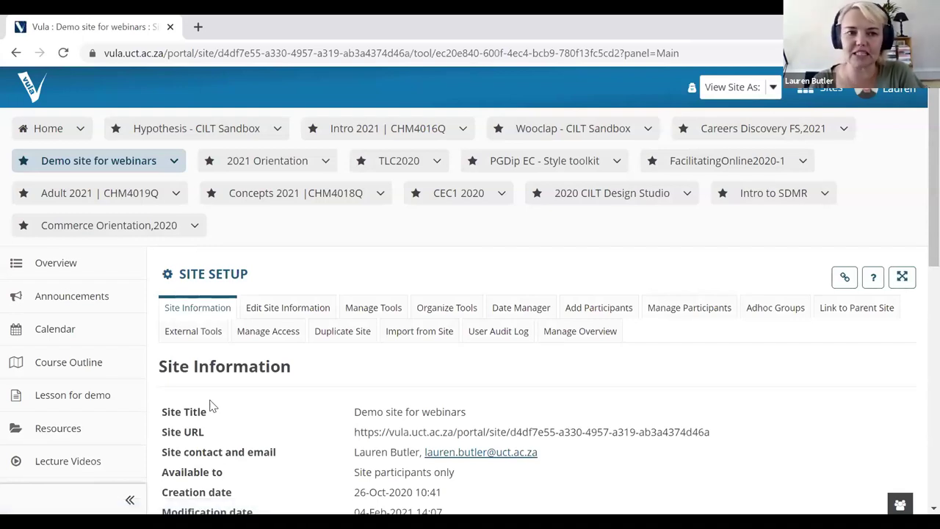
- Open the newly added, still hidden Lecture Videos tool of the site
scroll(55, 360, down, 2)
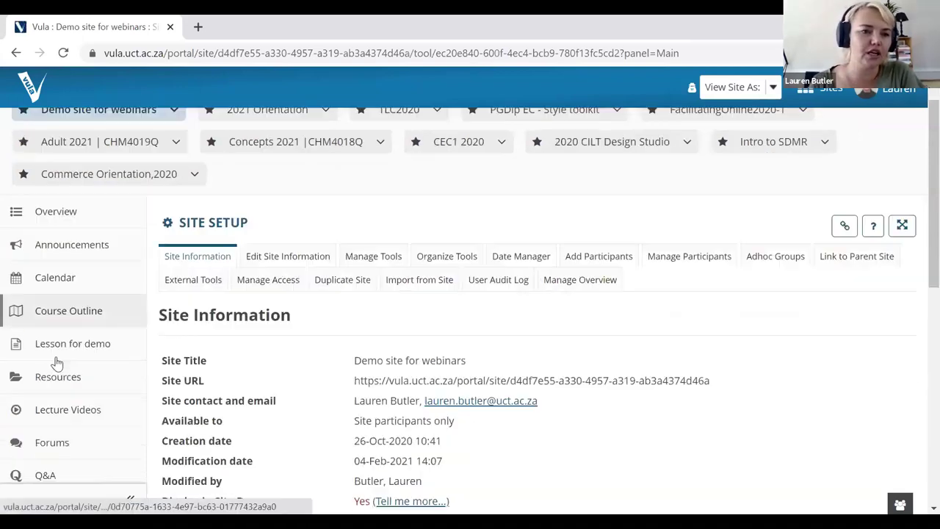
scroll(58, 361, down, 5)
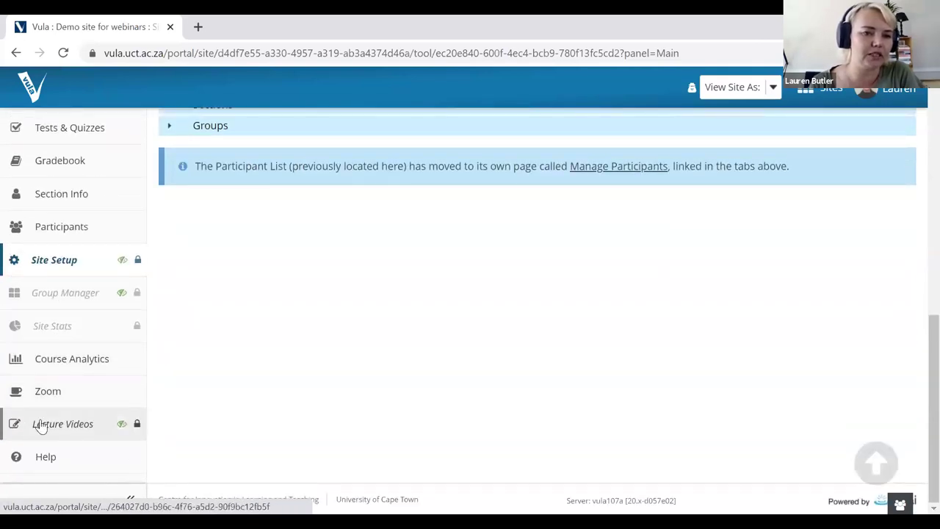
click(55, 428)
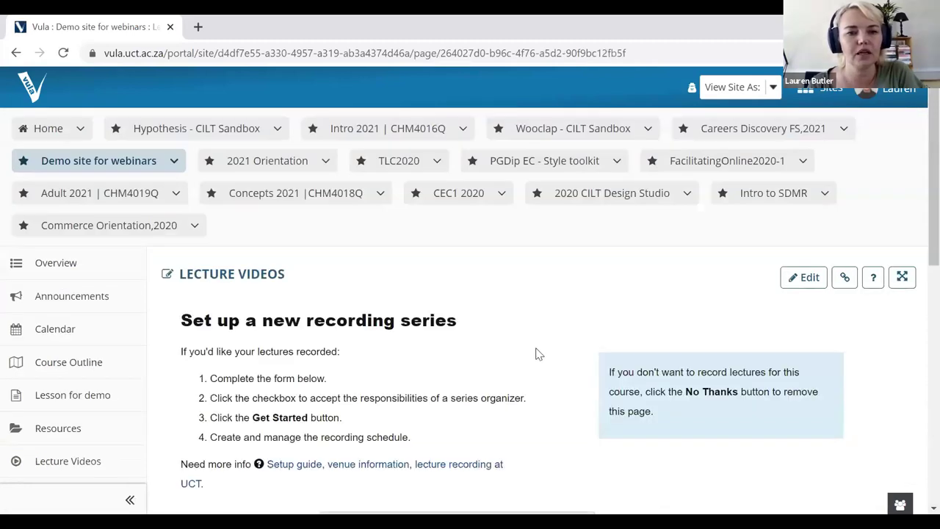
- Try to set up a new recording series by accepting the series organizer's responsibilities and submitting the form
scroll(536, 354, down, 3)
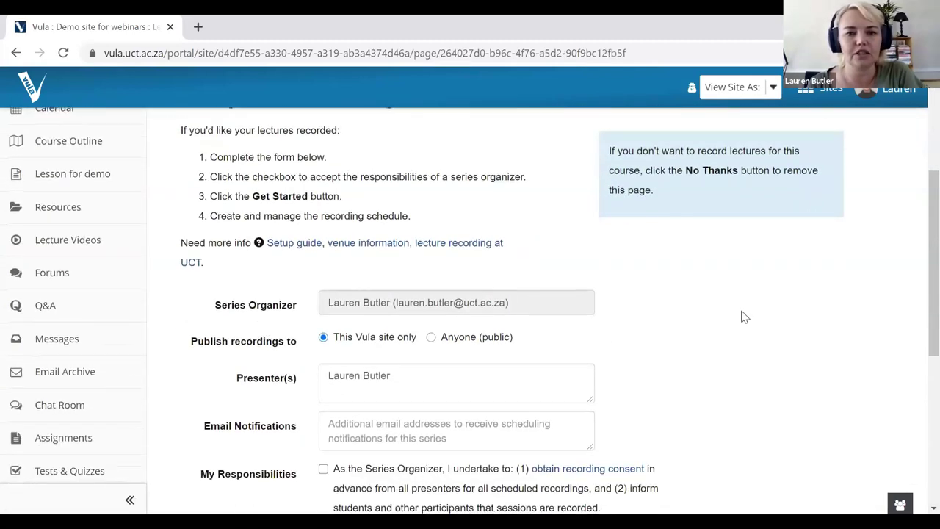
scroll(742, 316, down, 2)
scroll(730, 319, up, 1)
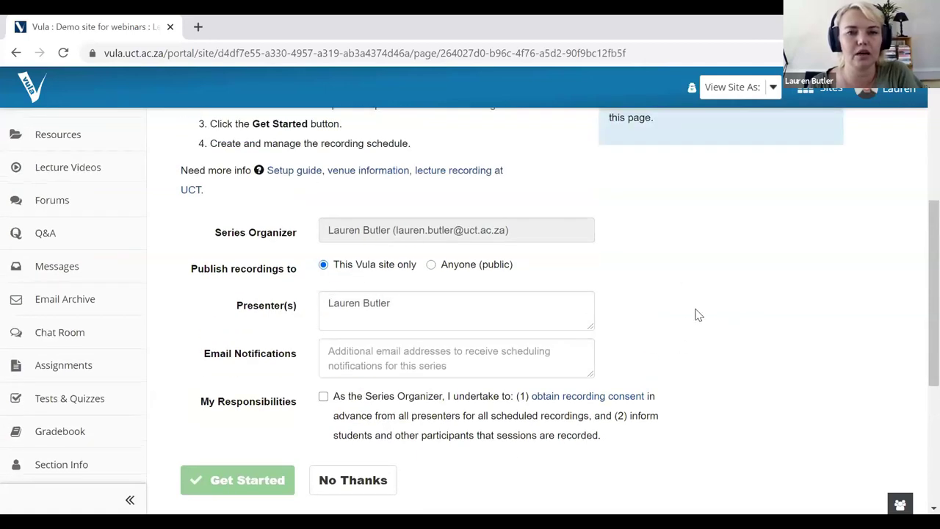
scroll(591, 404, down, 1)
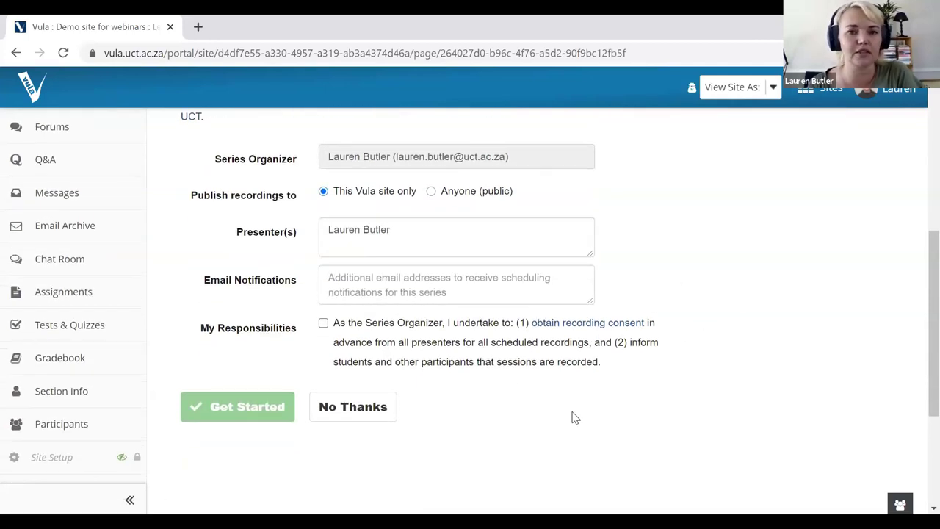
click(324, 324)
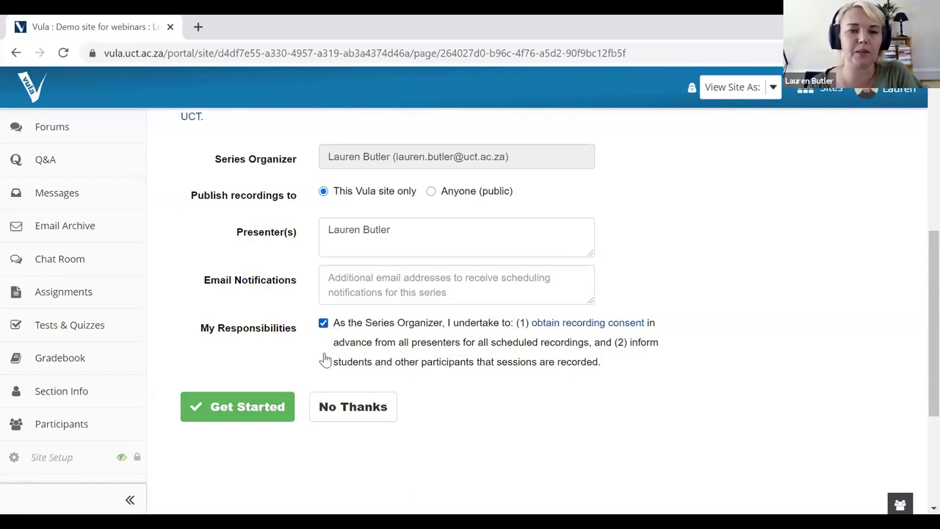
click(238, 408)
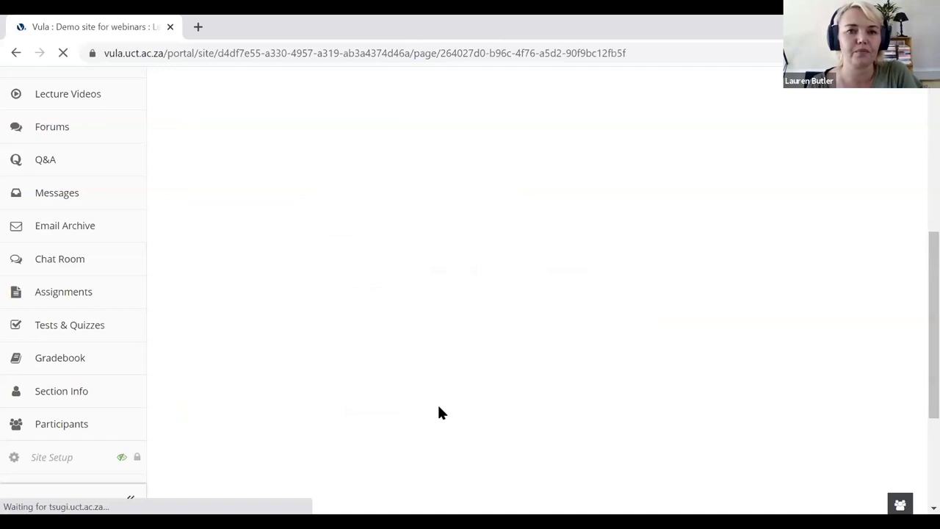
- Accept the series organizer's responsibilities again and resubmit the recording series form with Get Started
scroll(520, 419, up, 1)
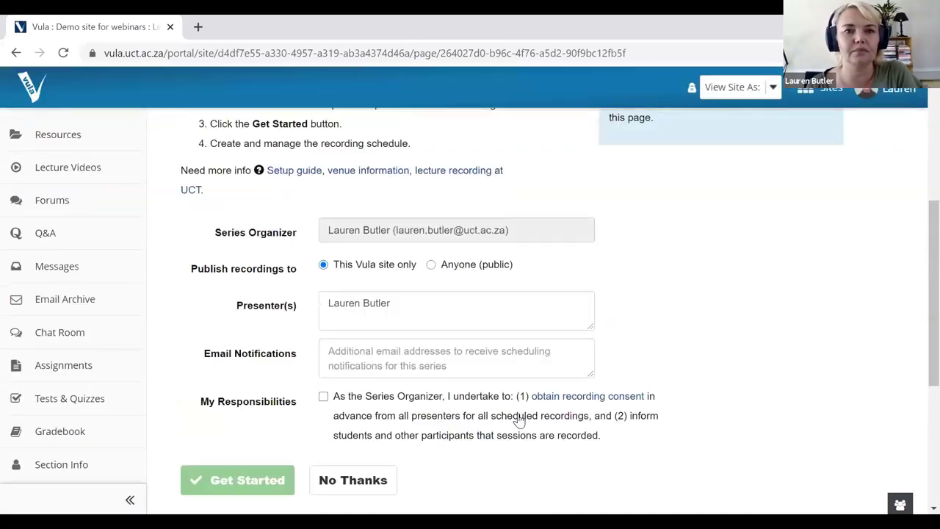
scroll(519, 419, up, 4)
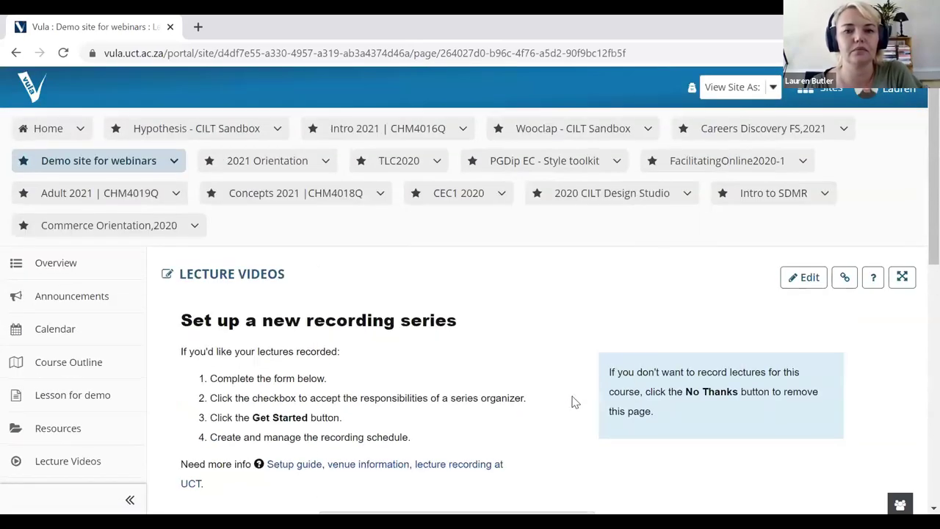
scroll(575, 402, down, 7)
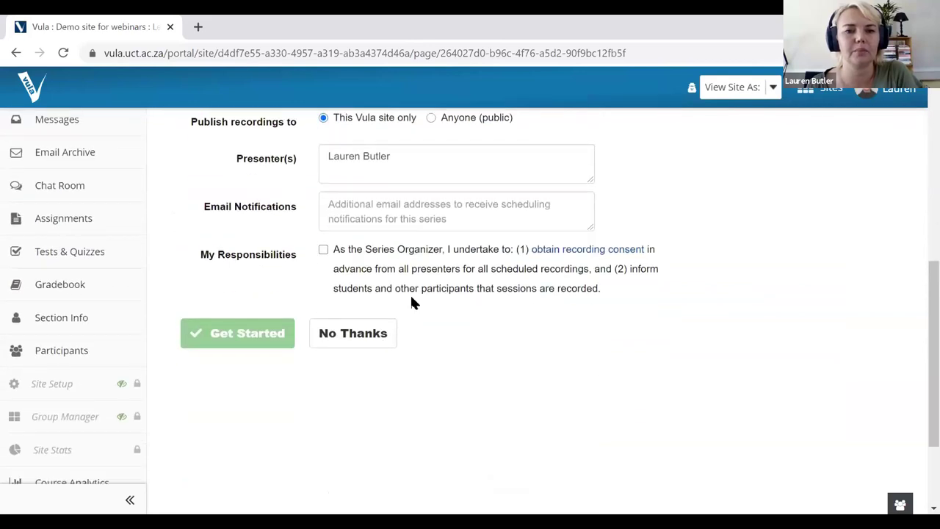
click(323, 250)
click(224, 334)
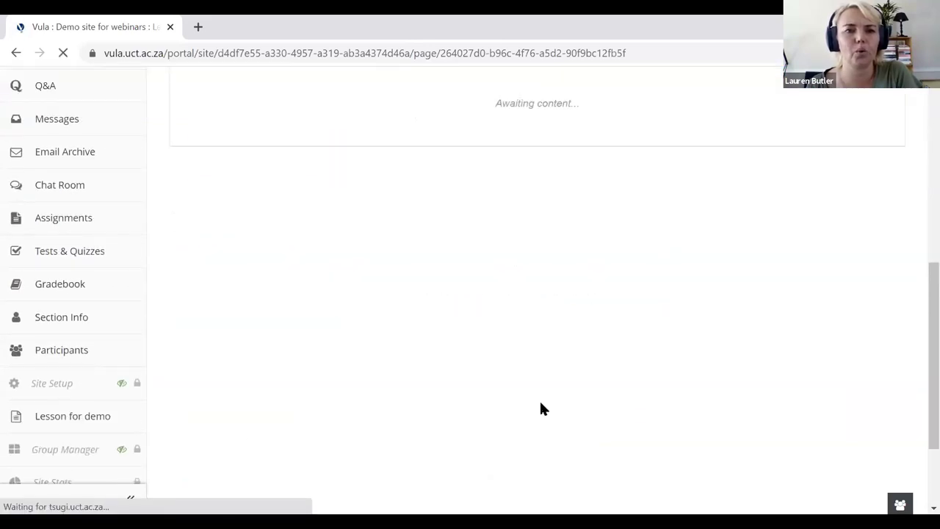
- Examine the new Lecture Videos page, including its latest recordings and the list of all recordings
scroll(517, 416, up, 5)
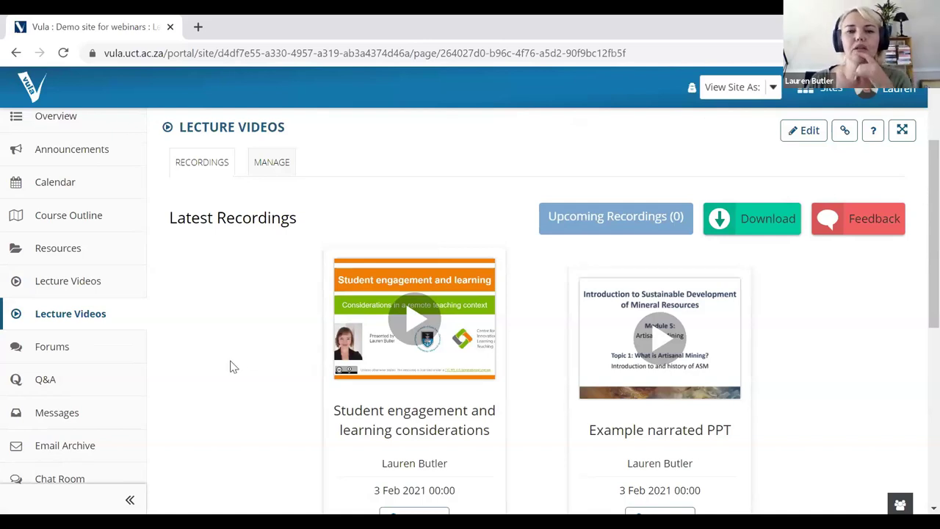
scroll(233, 356, up, 2)
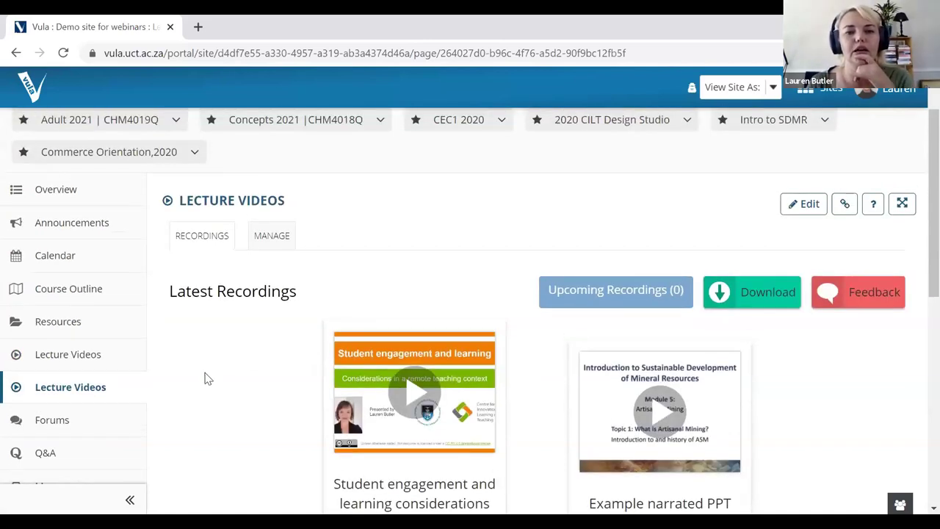
scroll(206, 378, down, 2)
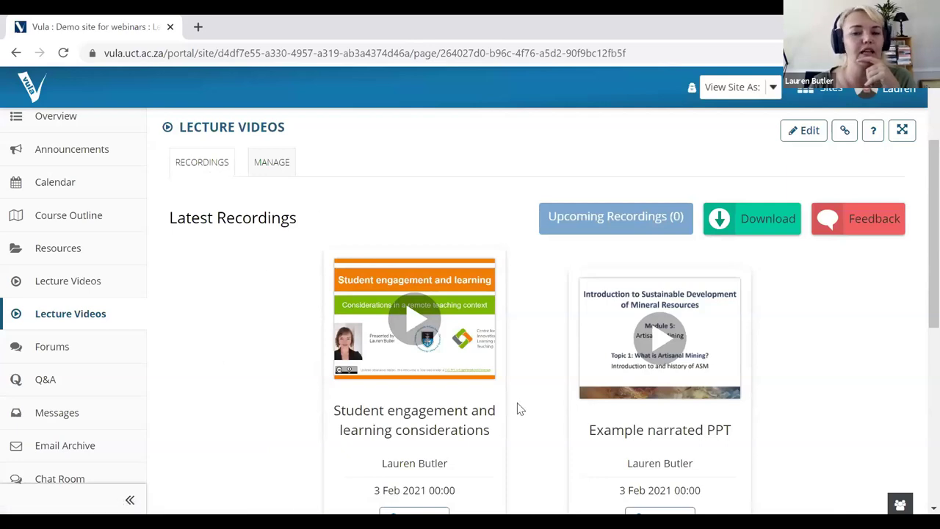
scroll(516, 396, down, 2)
scroll(556, 391, up, 5)
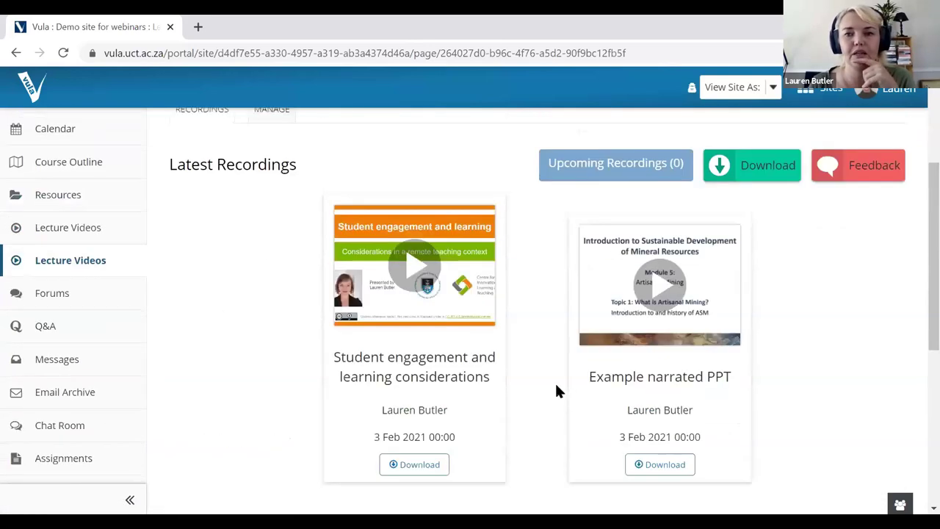
scroll(493, 340, down, 1)
scroll(473, 341, down, 1)
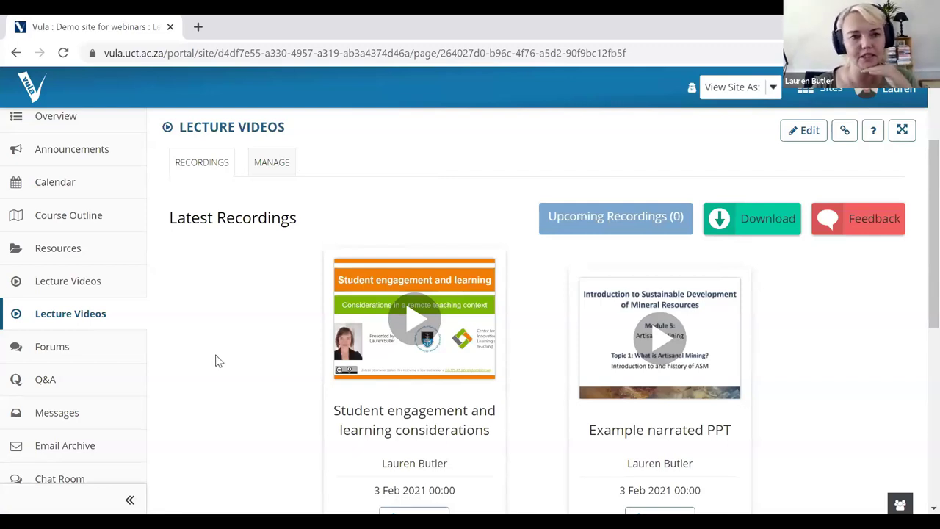
scroll(205, 356, down, 1)
scroll(206, 356, up, 2)
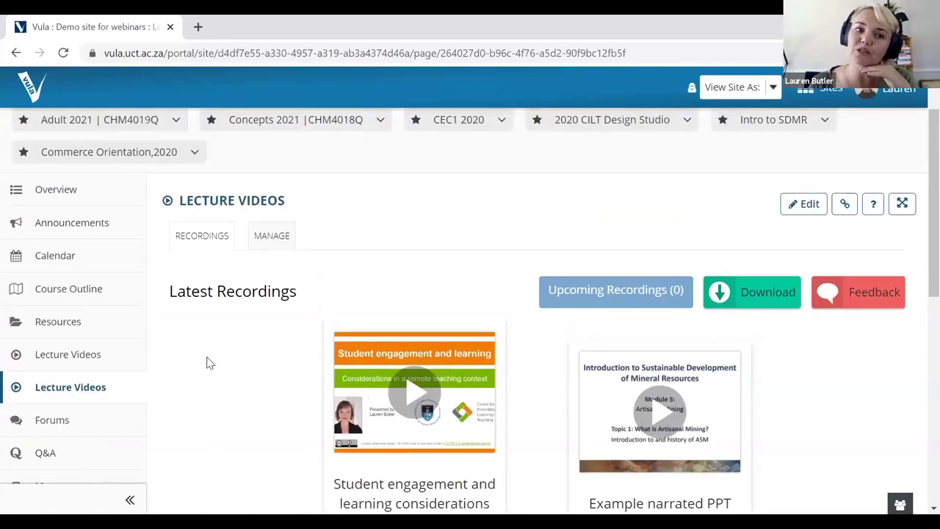
scroll(207, 362, down, 3)
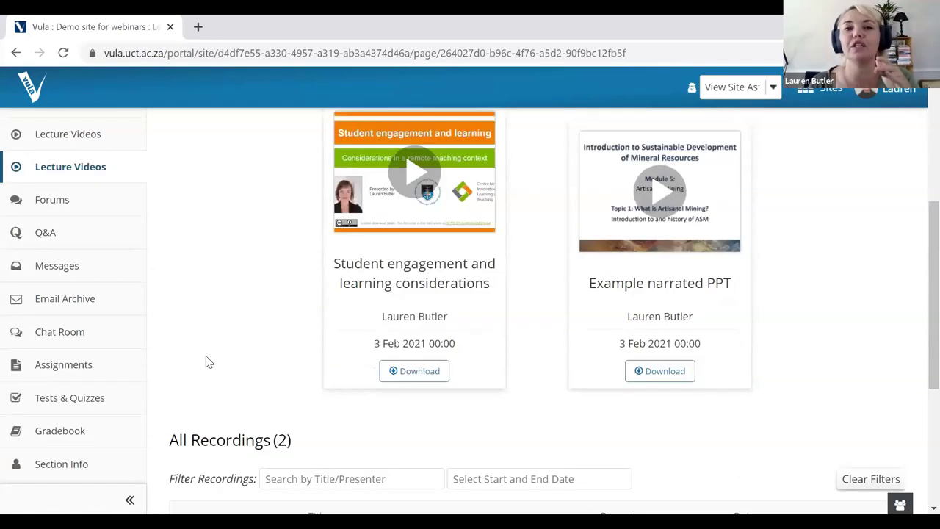
scroll(151, 360, up, 2)
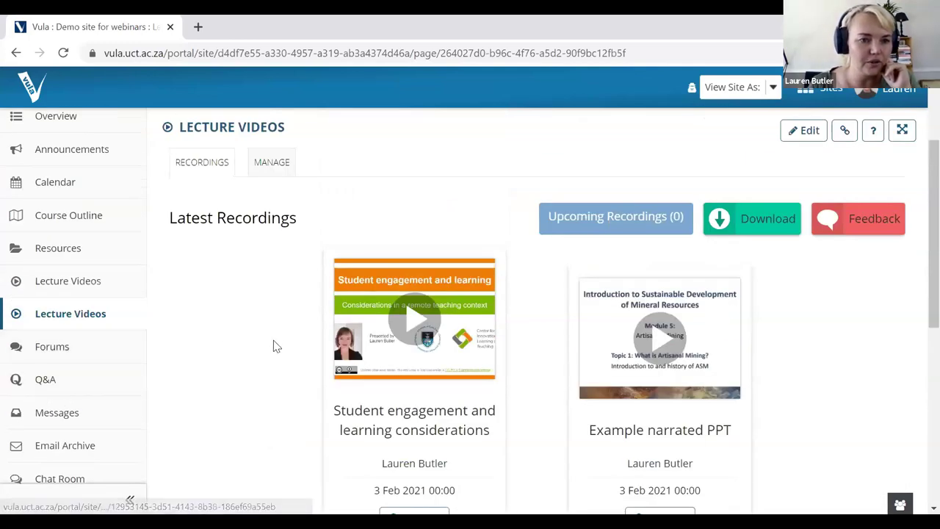
- Open the Lesson for demo page of the site
scroll(268, 345, down, 3)
scroll(255, 345, down, 2)
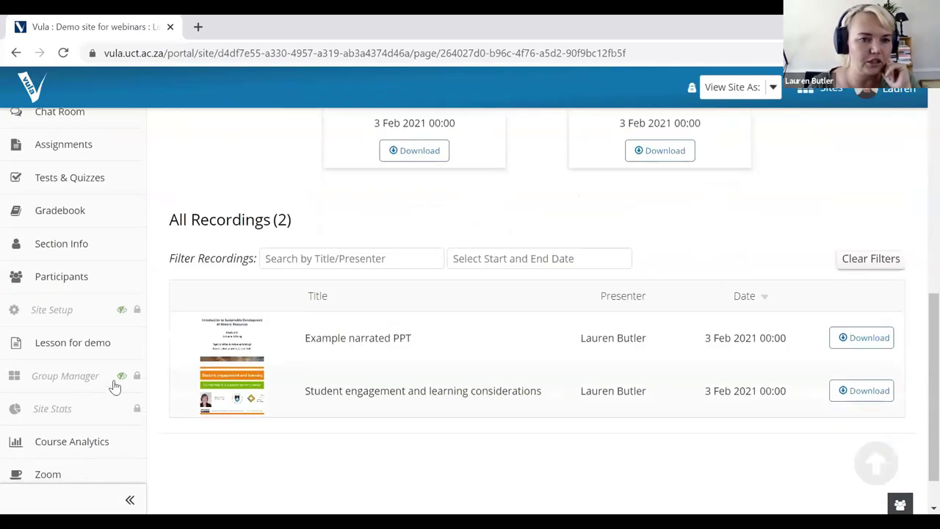
click(60, 345)
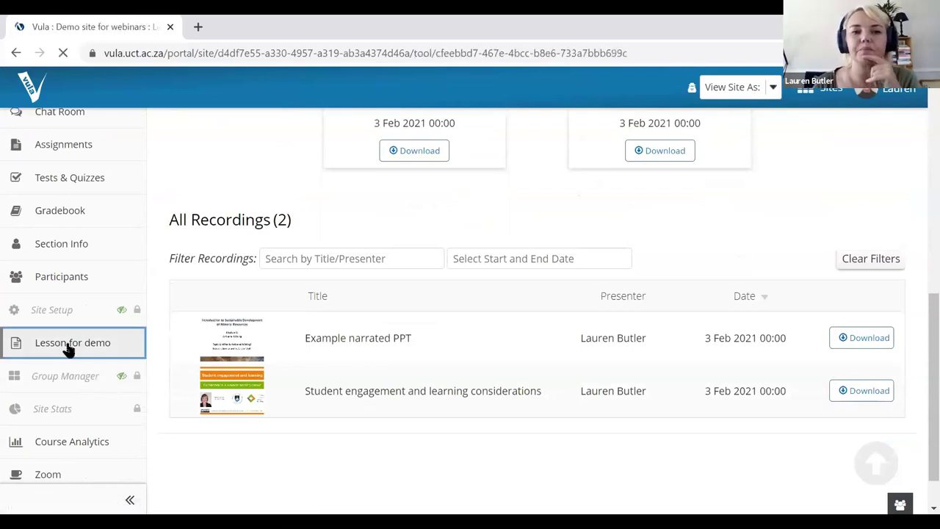
- Start adding a Learning App at the bottom of the lesson page's column, below the Enter Section Title heading
scroll(637, 300, down, 2)
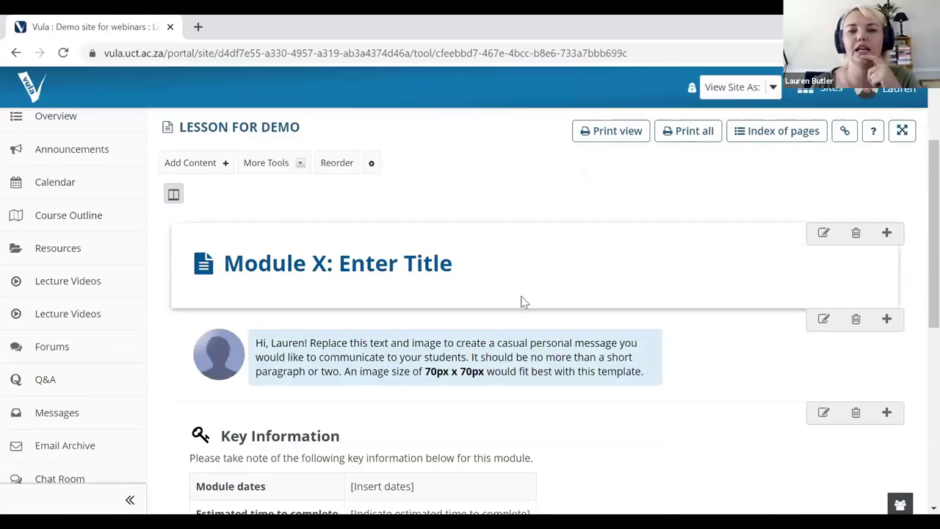
scroll(532, 293, down, 1)
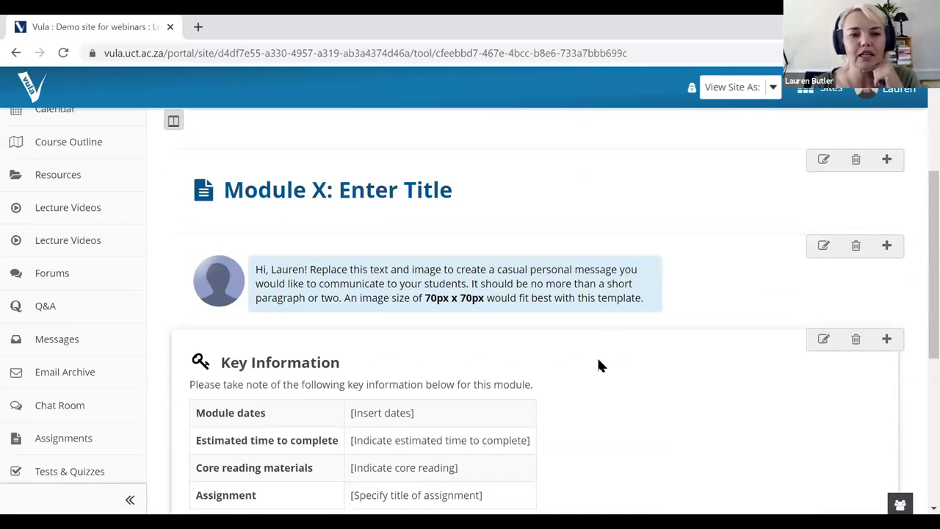
scroll(573, 363, down, 1)
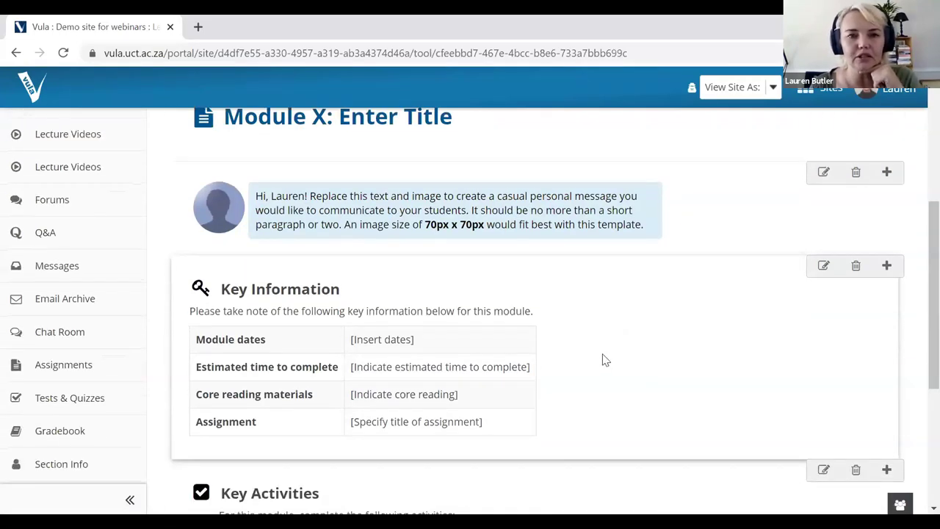
scroll(604, 359, down, 2)
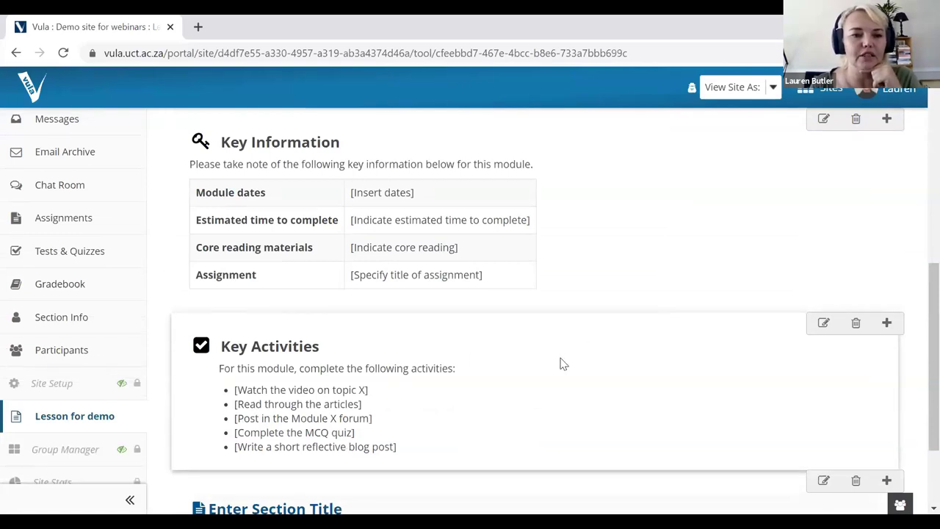
scroll(558, 360, down, 1)
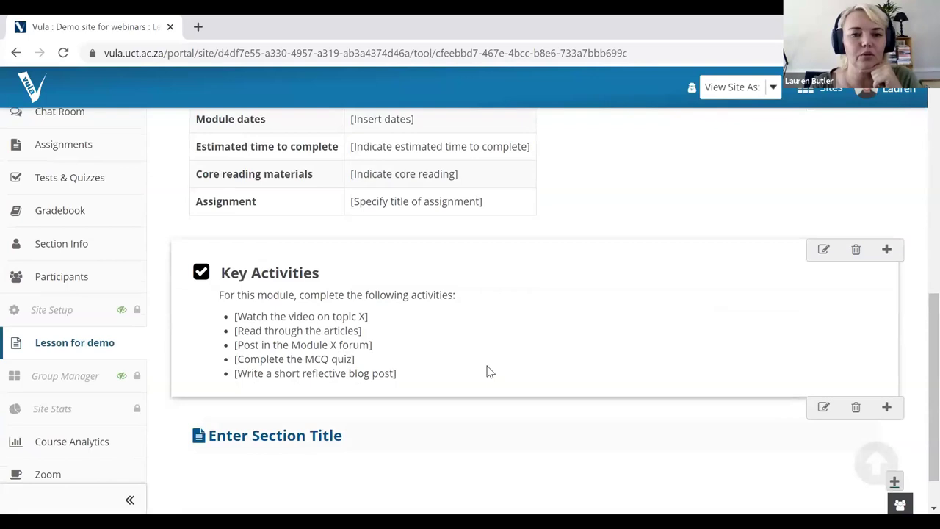
scroll(488, 371, down, 1)
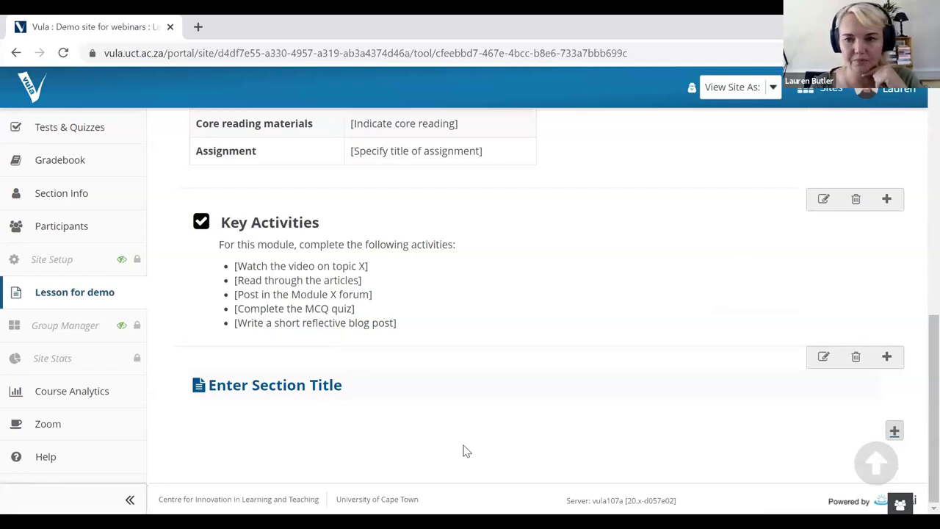
click(895, 433)
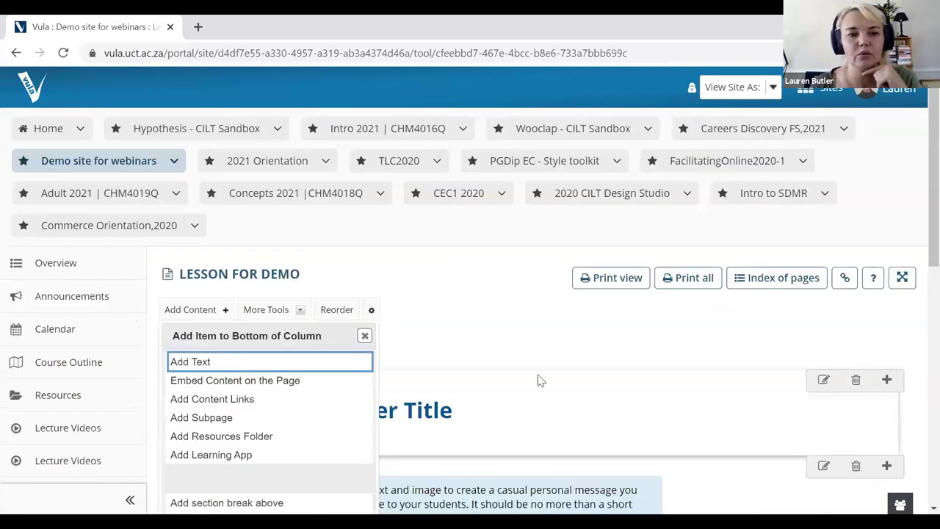
scroll(361, 371, down, 1)
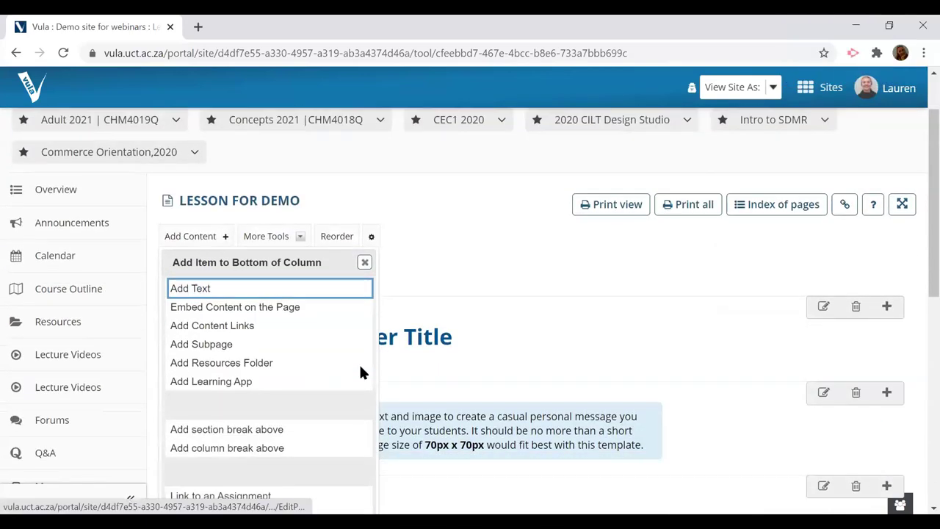
click(209, 388)
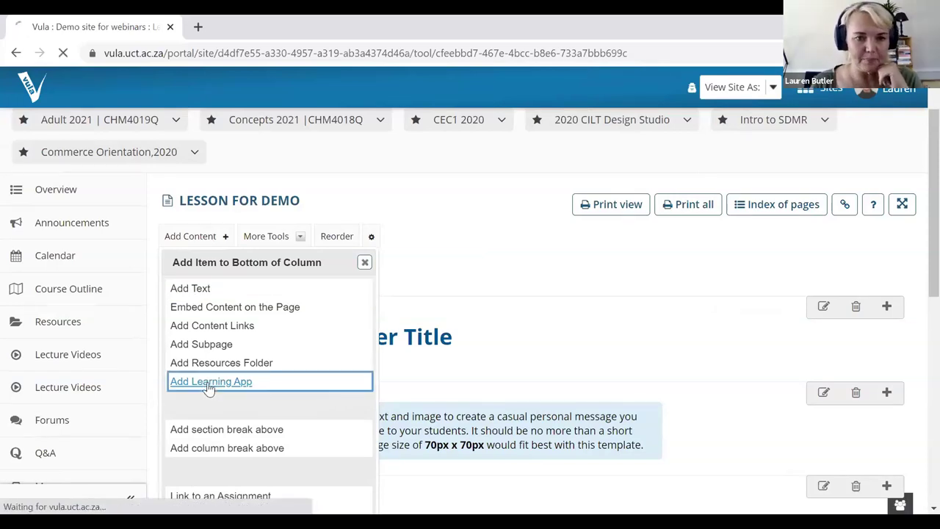
- Choose Opencast Video as the learning app and launch its external tool configuration
scroll(441, 367, down, 5)
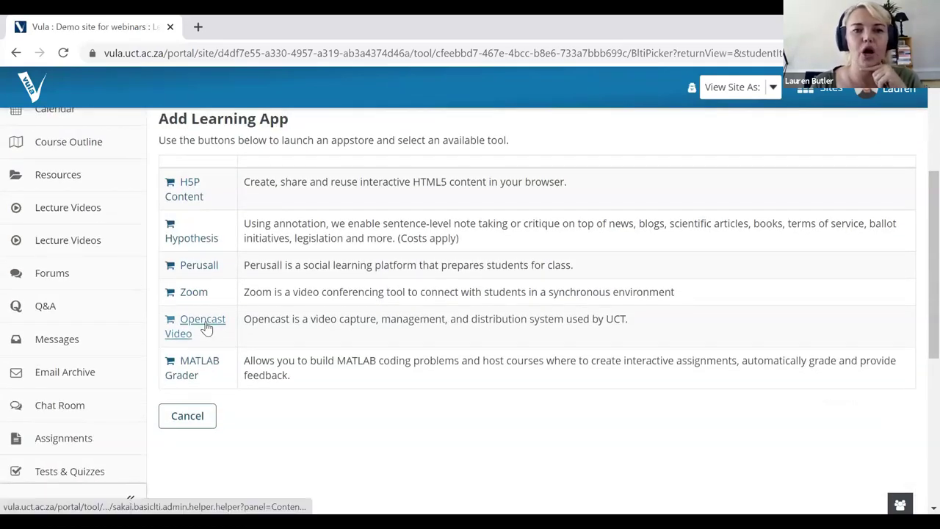
click(206, 328)
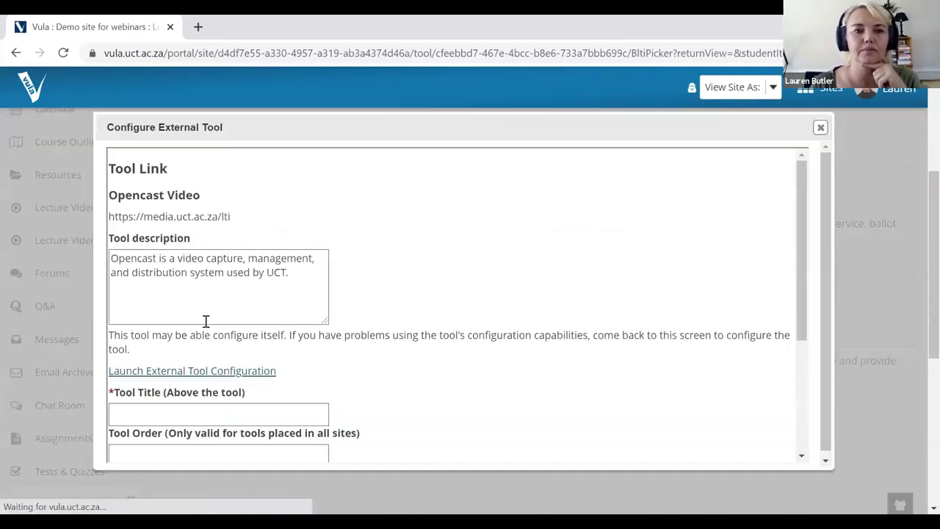
scroll(478, 376, down, 1)
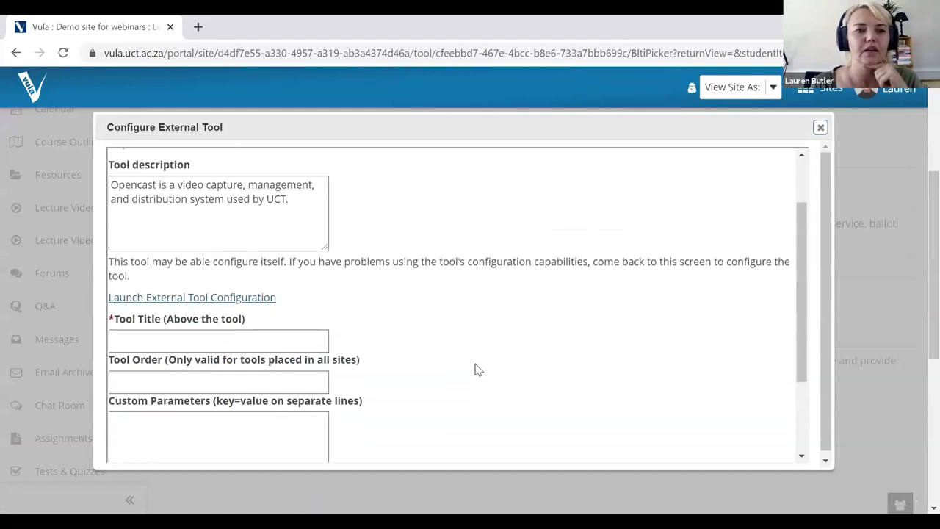
click(182, 298)
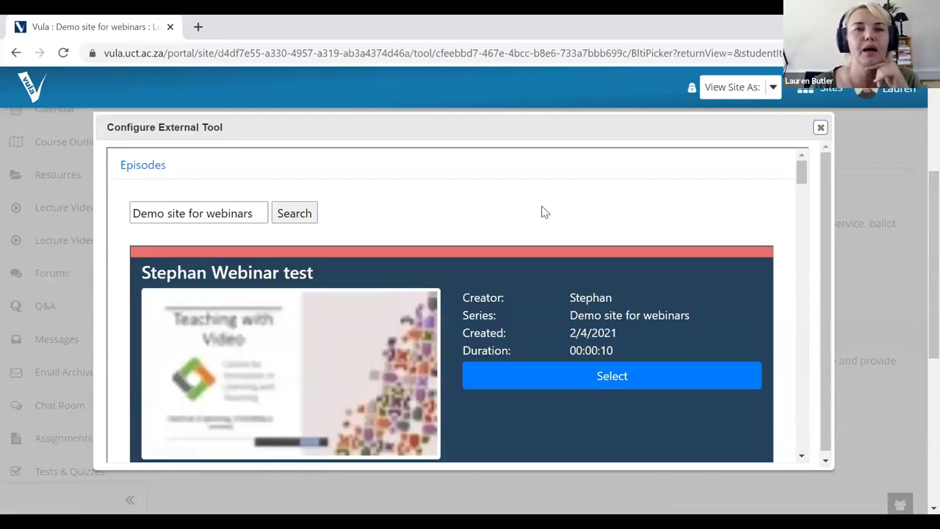
- Select the episode "Student engagement and learning considerations" from the Demo site for webinars series to add it to the lesson
scroll(580, 202, down, 2)
scroll(567, 210, down, 5)
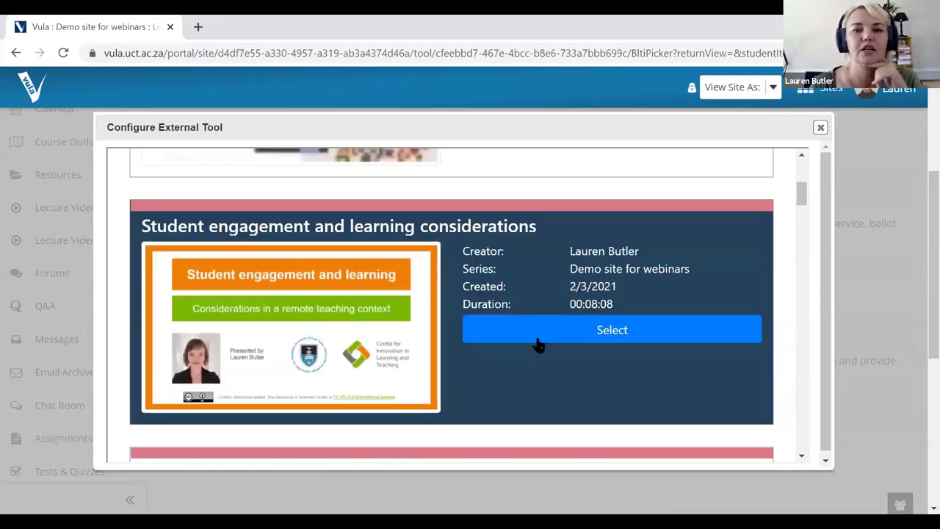
scroll(441, 402, down, 2)
scroll(426, 425, up, 3)
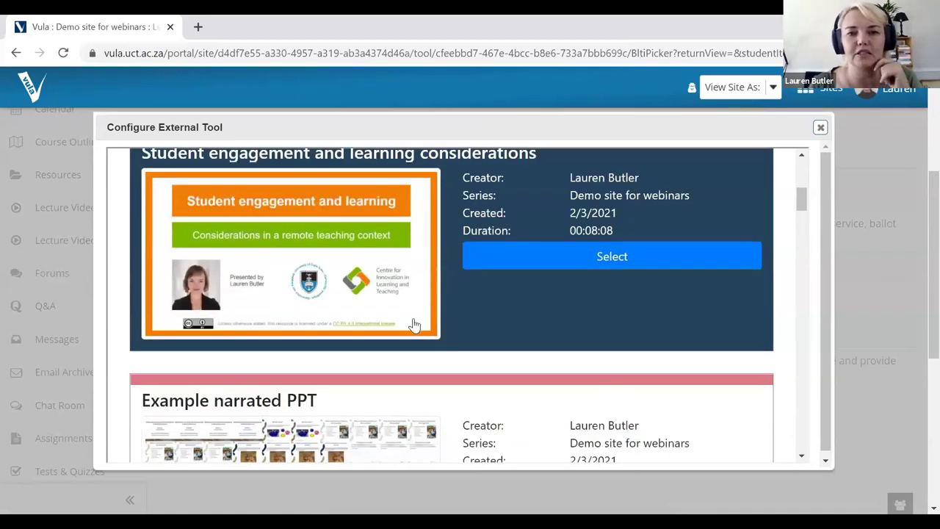
click(612, 261)
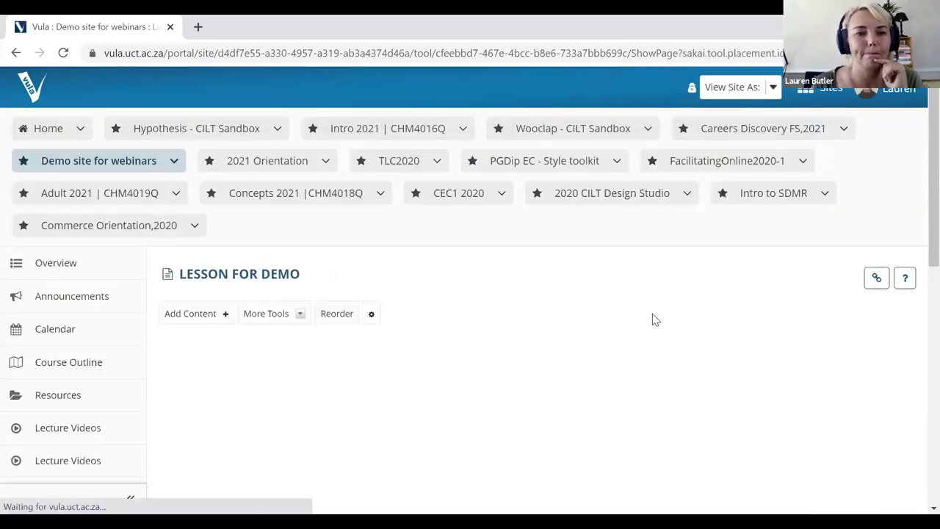
- Edit the added video item to display in line in the current page, clear its description and update the item
scroll(652, 309, down, 2)
scroll(649, 309, down, 10)
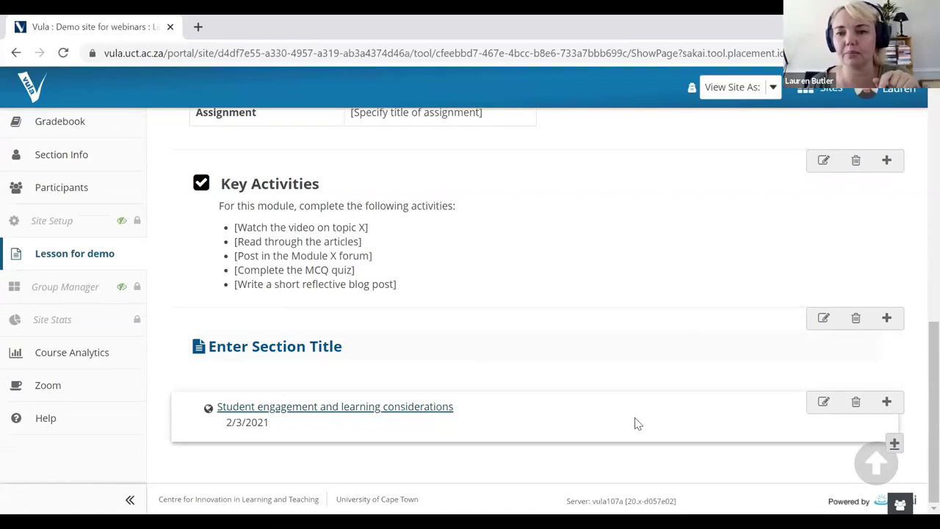
click(823, 404)
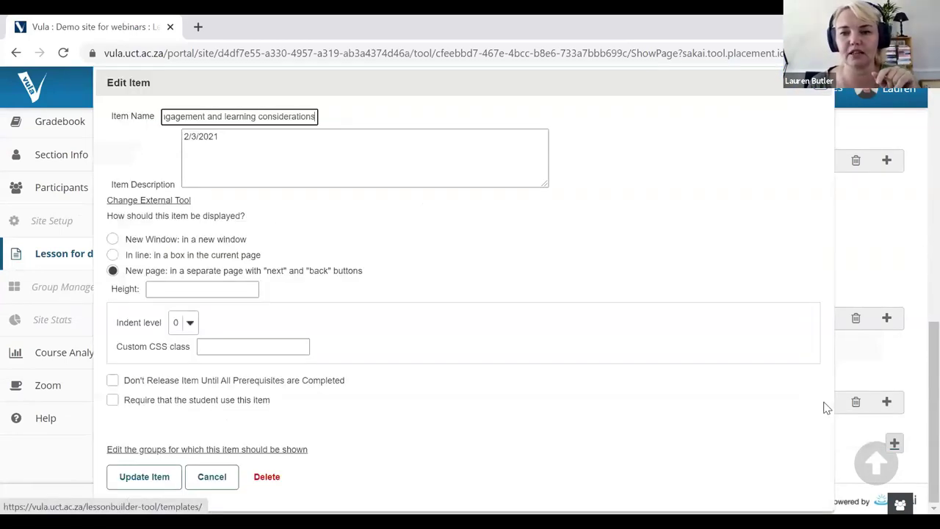
click(113, 255)
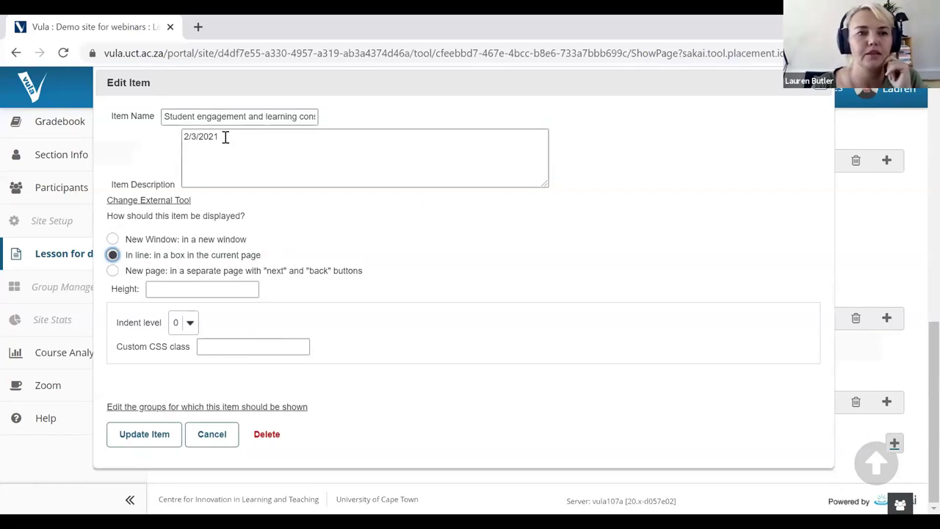
drag(226, 137, 183, 137)
key(BackSpace)
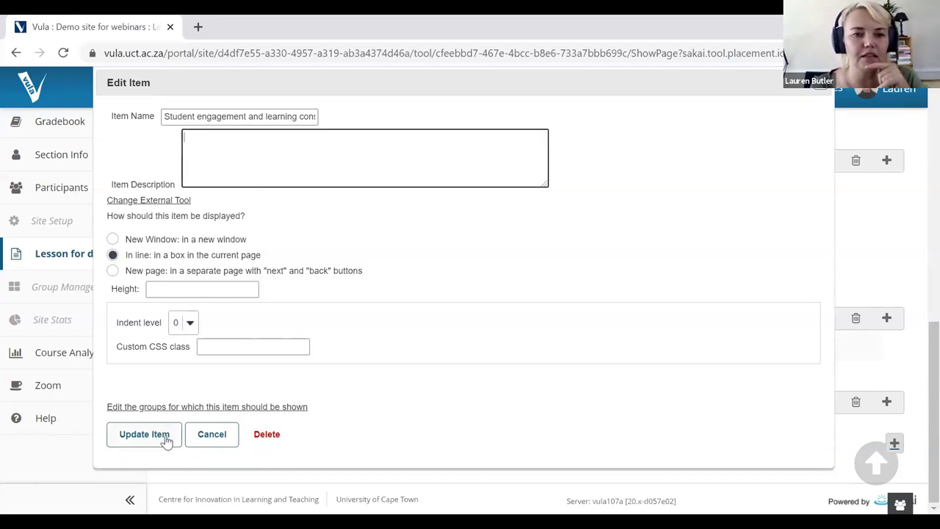
click(142, 435)
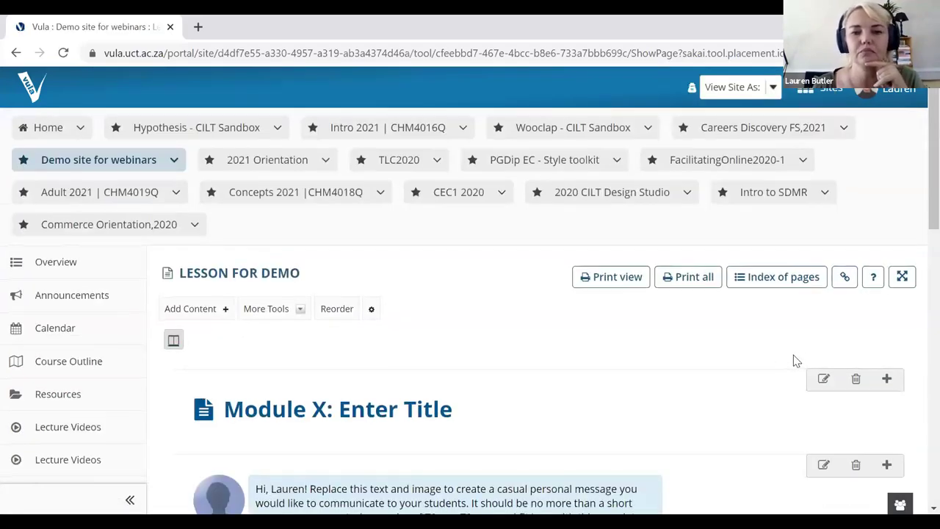
- Examine the embedded video at the end of the lesson, including its player controls and description details
scroll(793, 355, down, 3)
scroll(805, 351, down, 8)
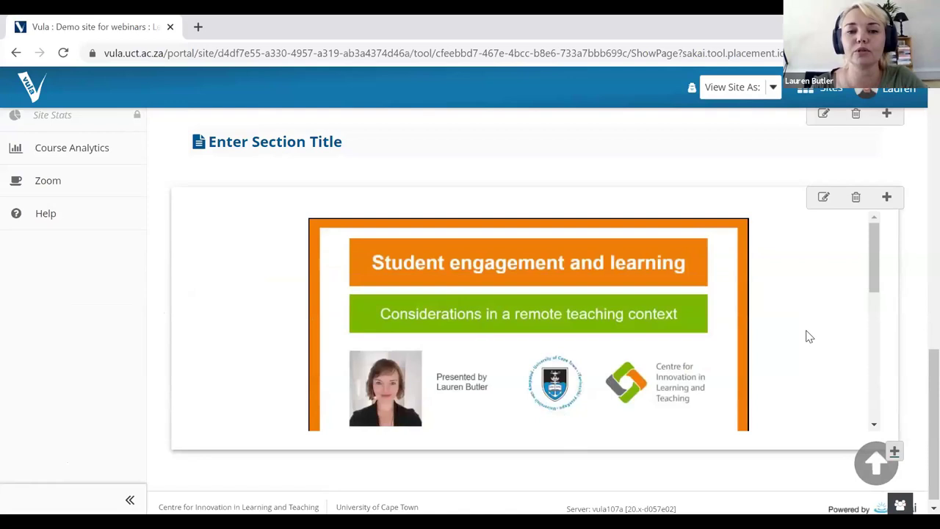
scroll(808, 336, down, 2)
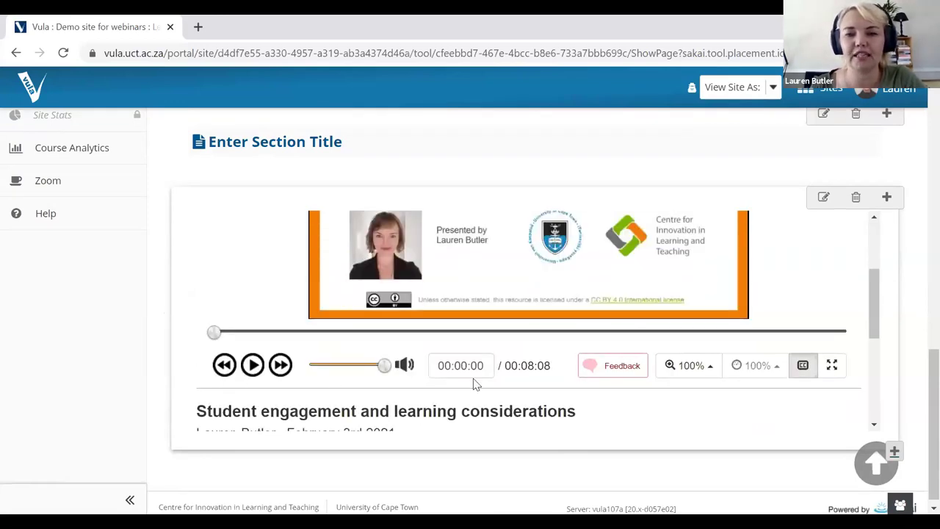
click(806, 367)
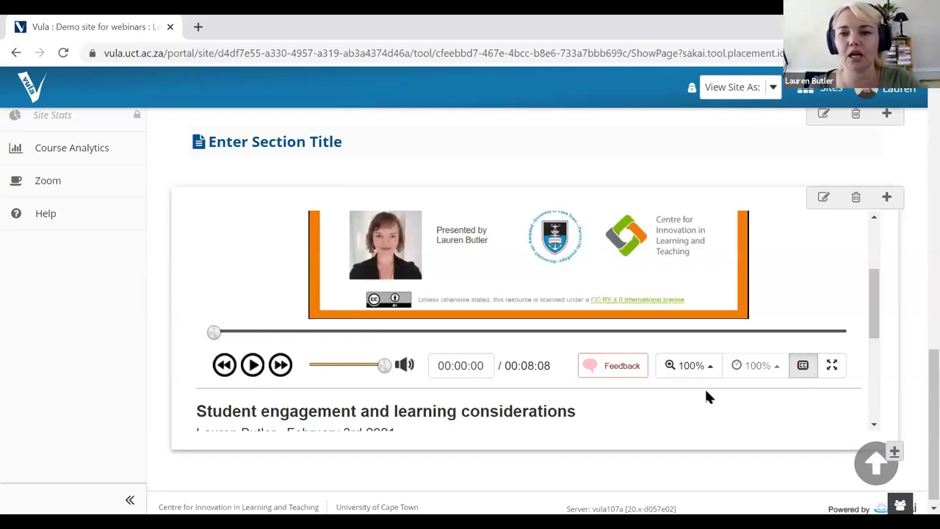
scroll(793, 391, down, 2)
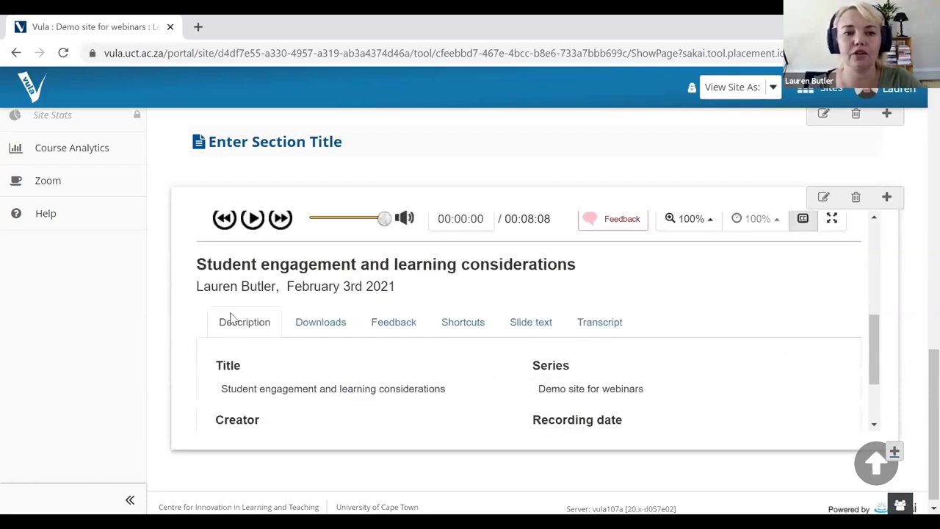
scroll(328, 362, down, 3)
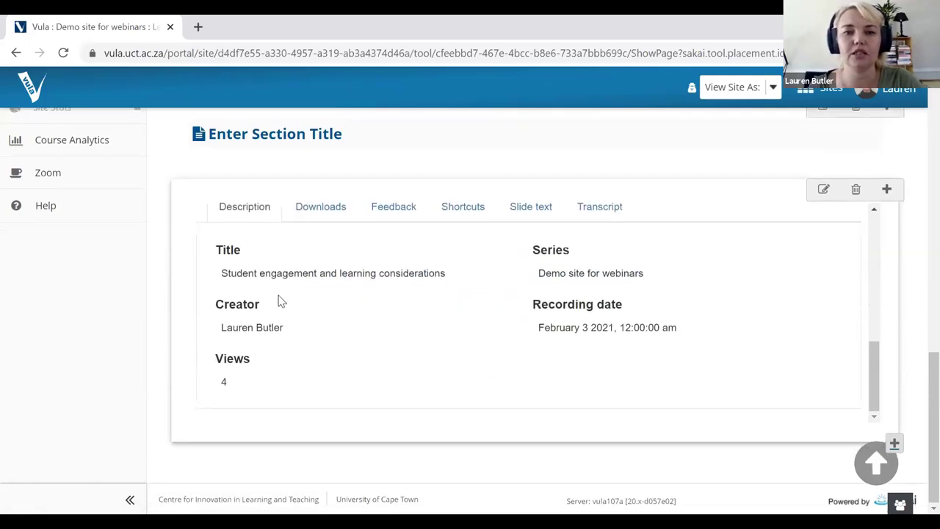
- View the embedded video's available downloads and read through its transcript, returning to the video itself
click(312, 213)
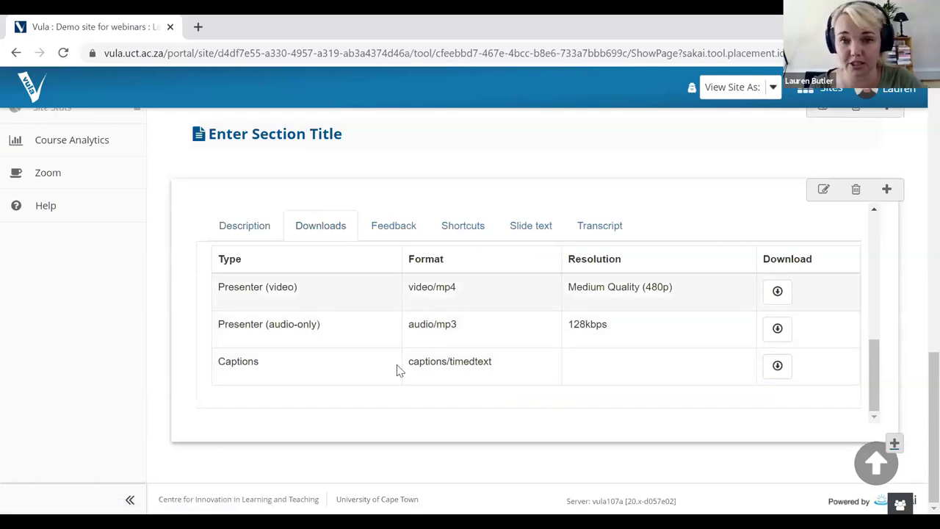
click(602, 225)
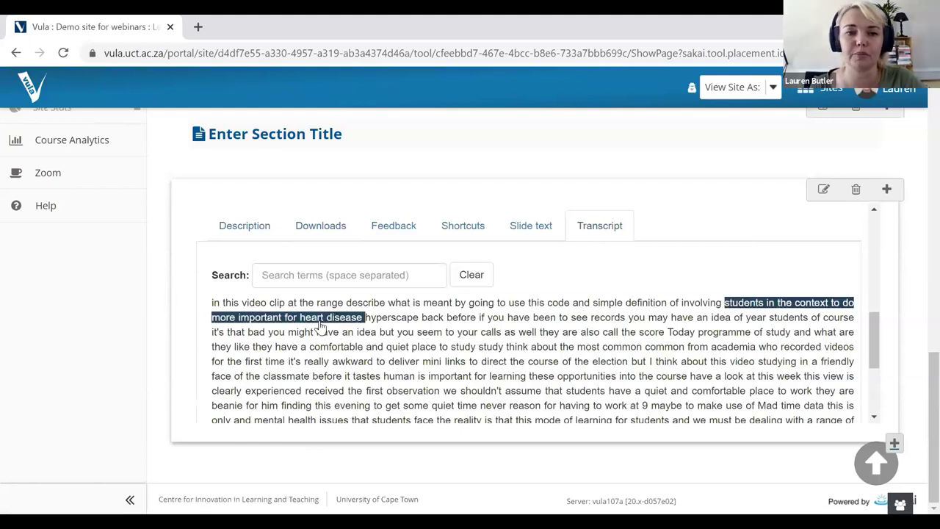
scroll(514, 382, down, 2)
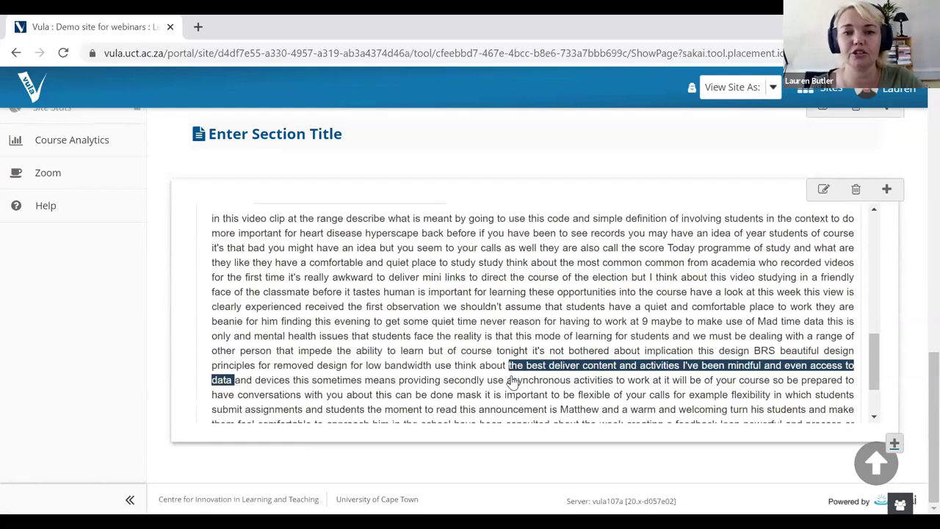
scroll(491, 387, up, 2)
scroll(487, 387, up, 5)
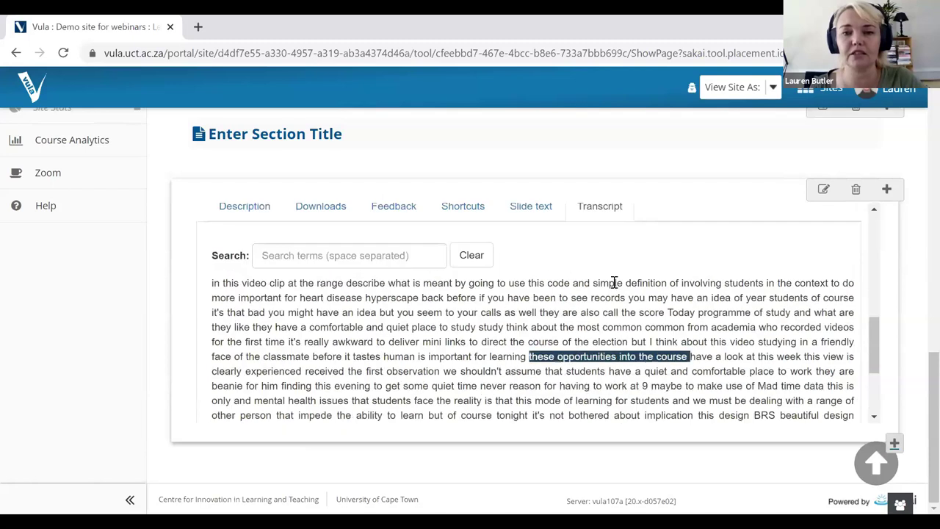
scroll(566, 292, down, 1)
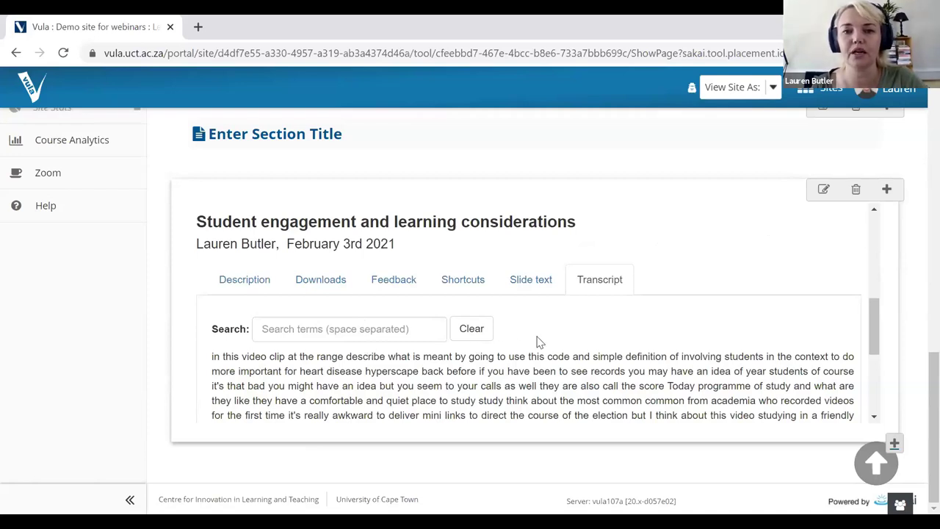
scroll(536, 342, up, 5)
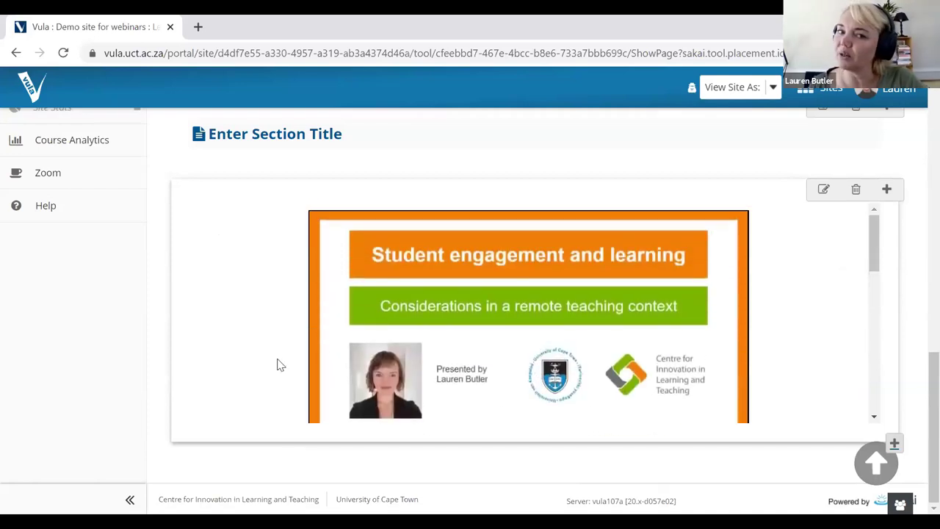
scroll(256, 367, up, 1)
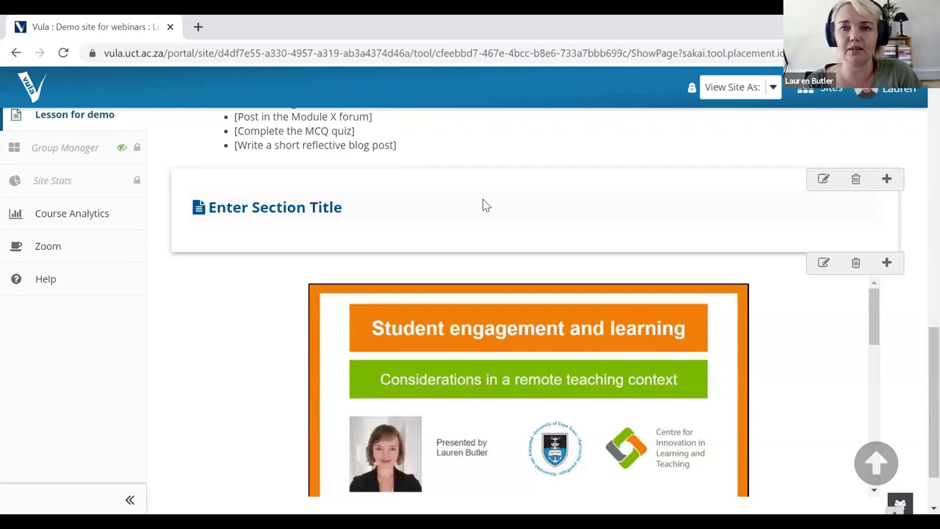
- Open the site's Lecture Videos tool from the lesson page and look over its latest recordings
scroll(483, 205, up, 1)
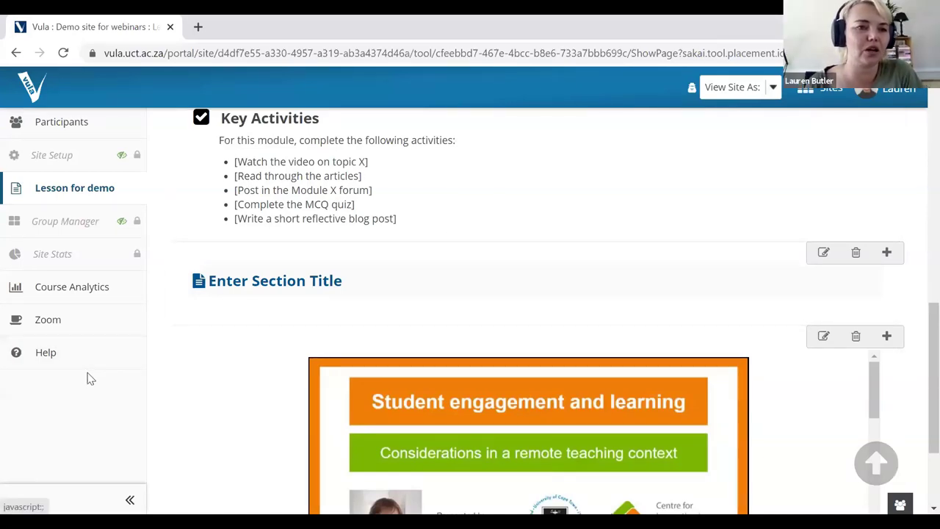
scroll(87, 376, up, 4)
scroll(86, 353, up, 3)
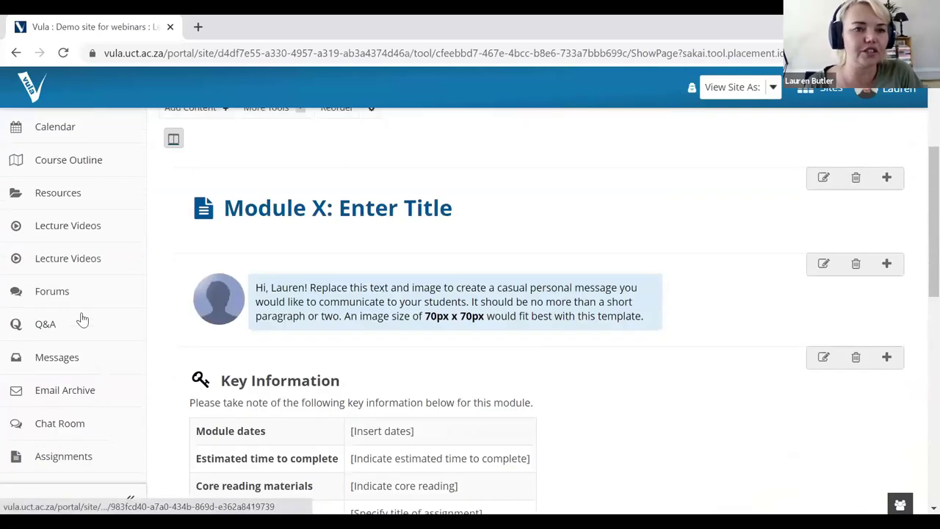
click(70, 277)
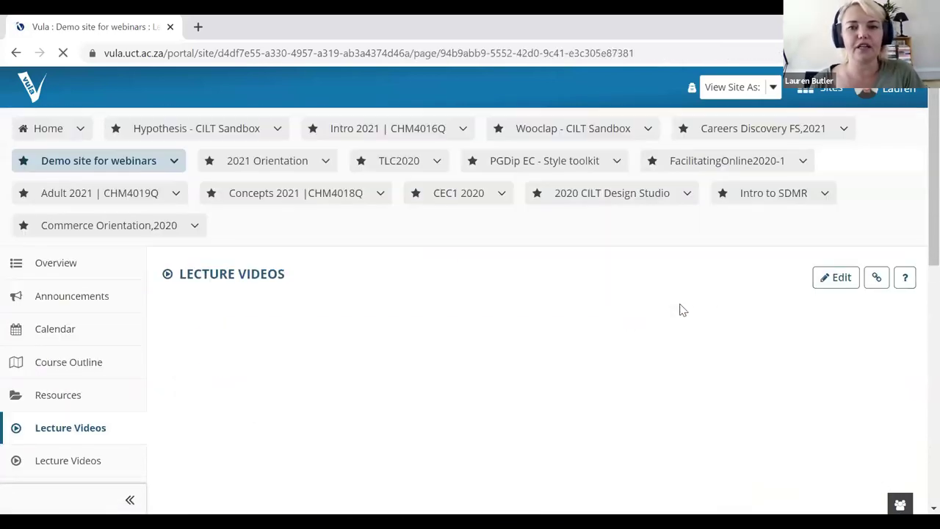
scroll(594, 301, down, 2)
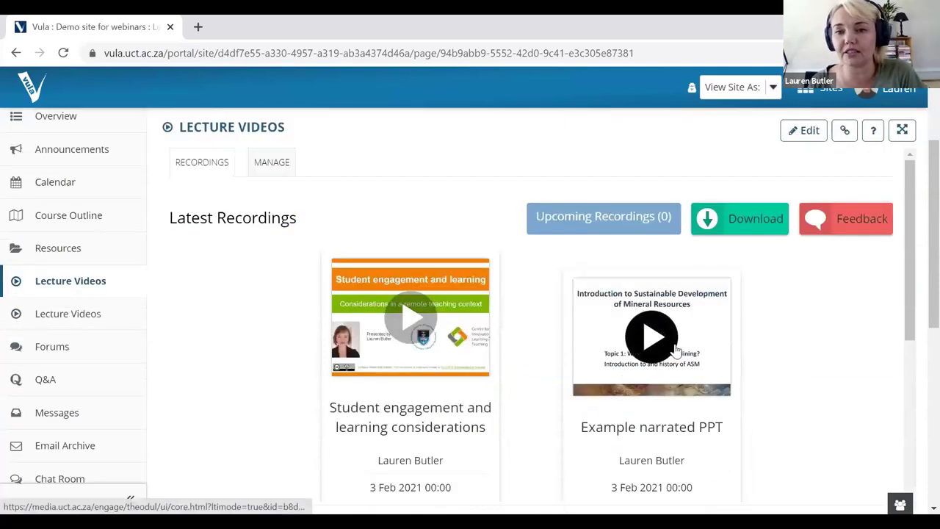
scroll(677, 347, down, 1)
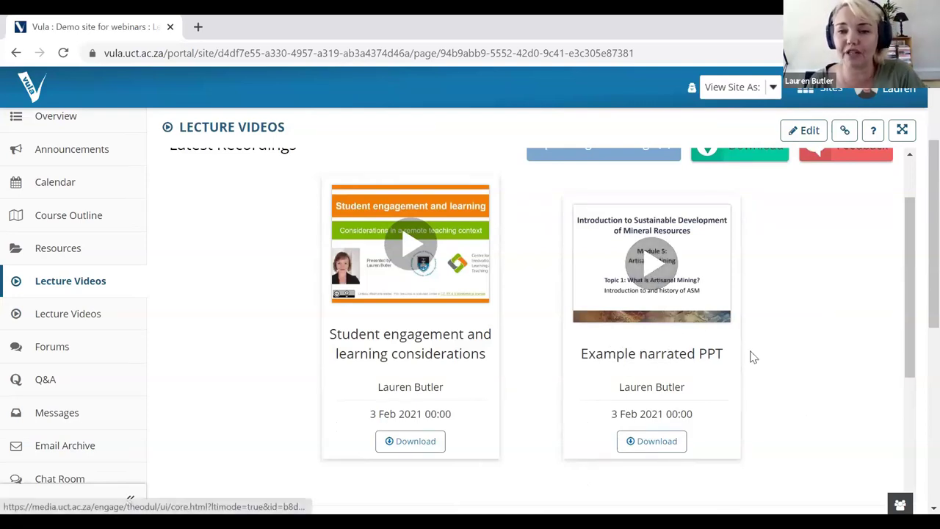
scroll(753, 371, up, 1)
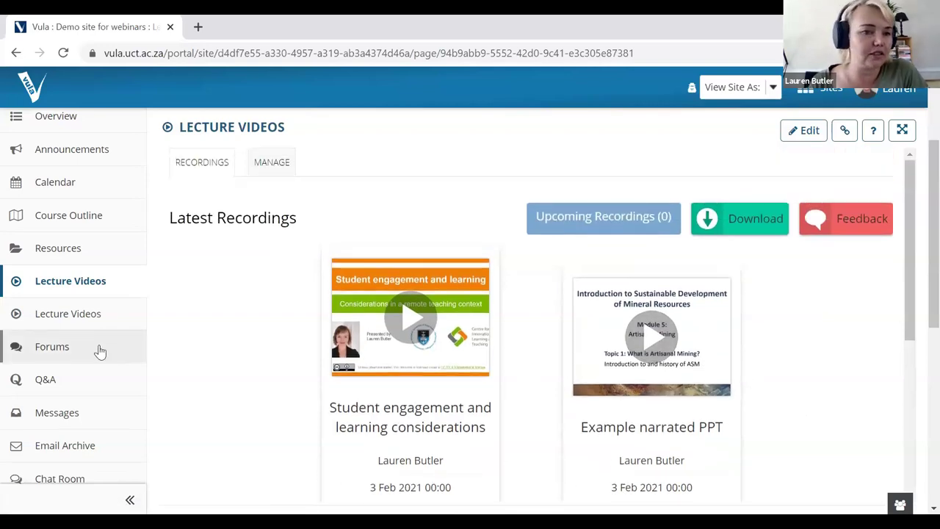
- Add an Opencast learning app at the bottom of the Lesson for demo page and launch its external tool configuration
scroll(102, 340, down, 5)
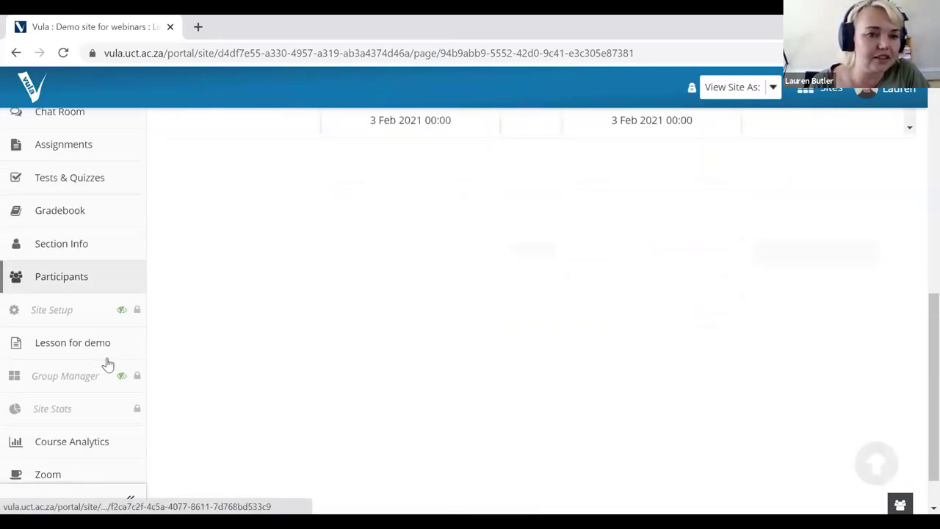
click(65, 345)
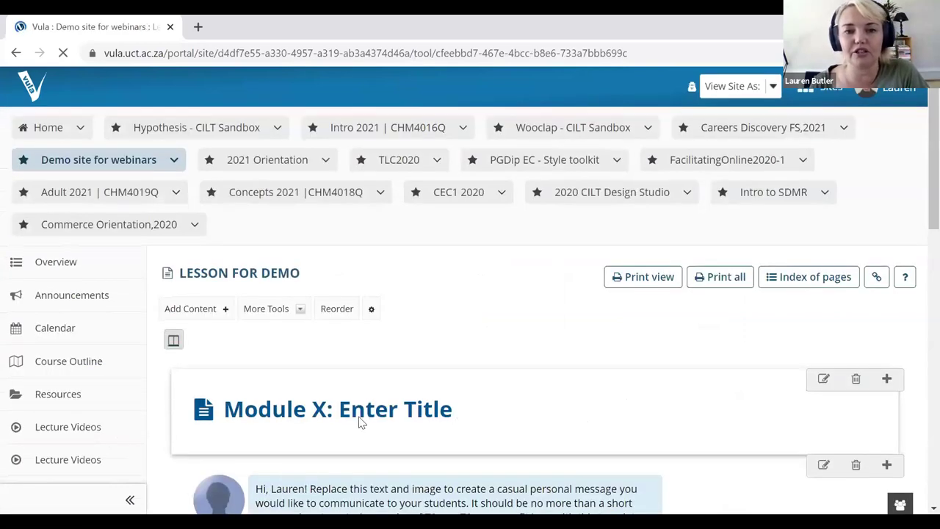
scroll(504, 478, down, 15)
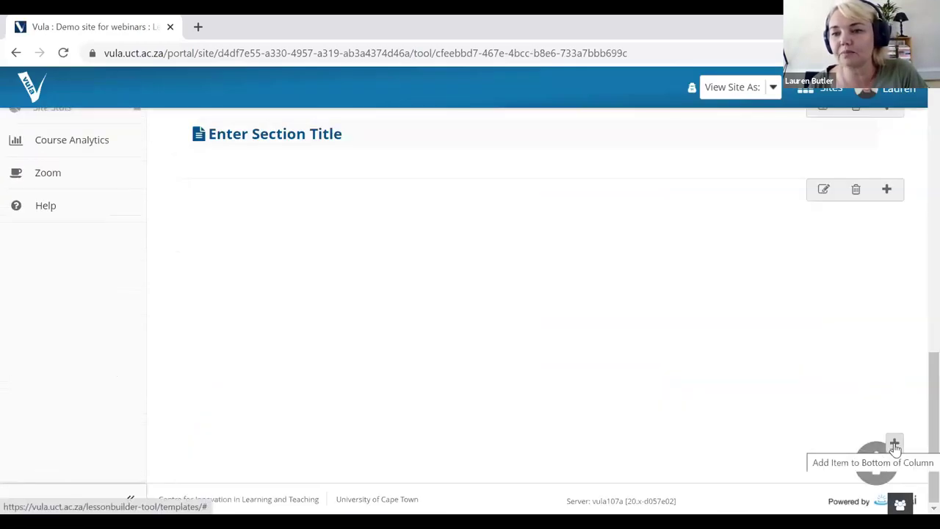
click(895, 445)
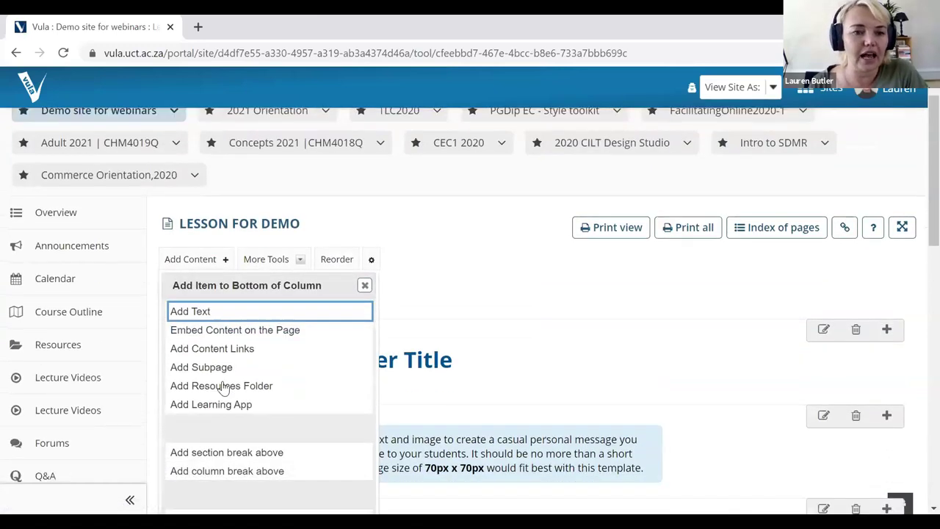
click(224, 386)
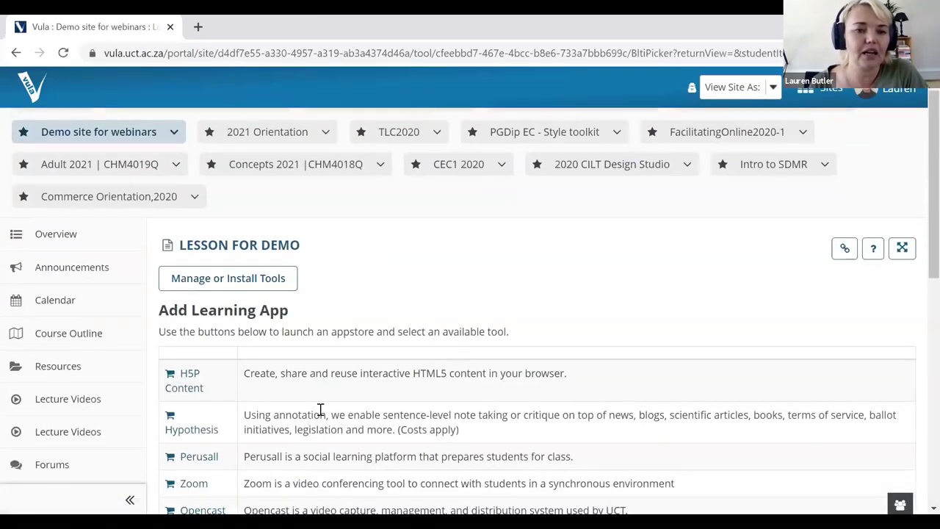
scroll(321, 409, down, 2)
click(202, 390)
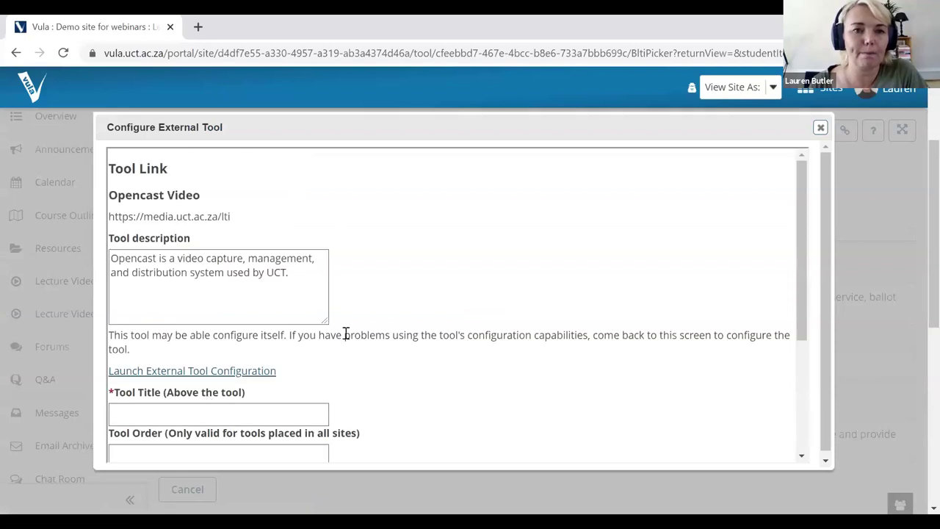
click(246, 371)
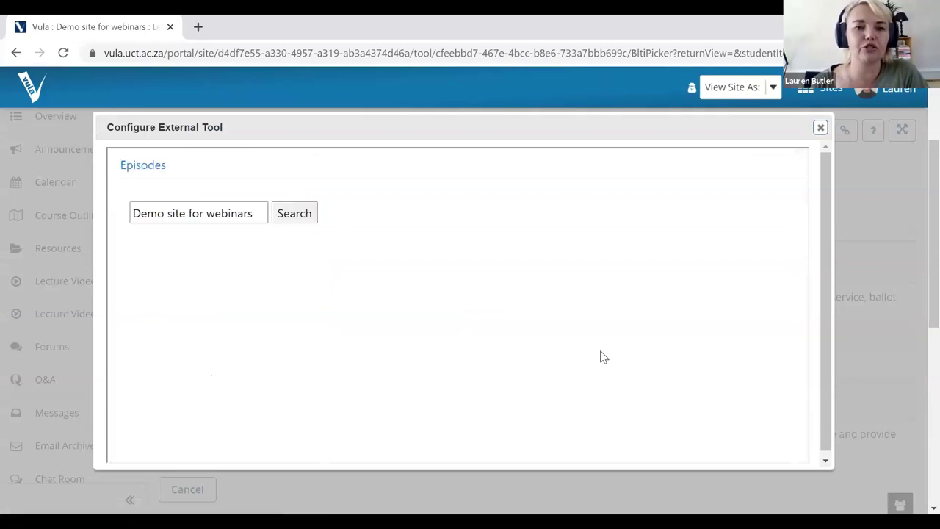
- Select the episode "Example narrated PPT" to add it to the lesson
scroll(757, 350, down, 3)
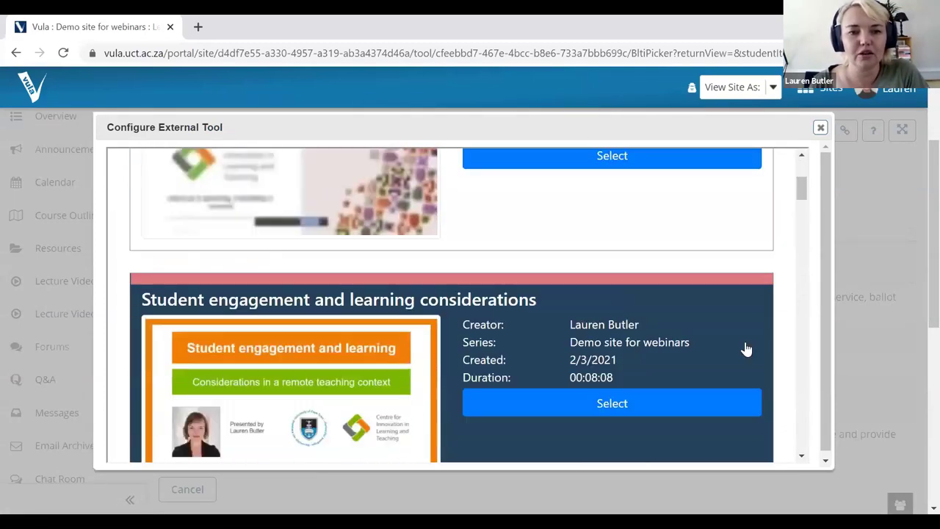
scroll(745, 350, down, 4)
click(615, 356)
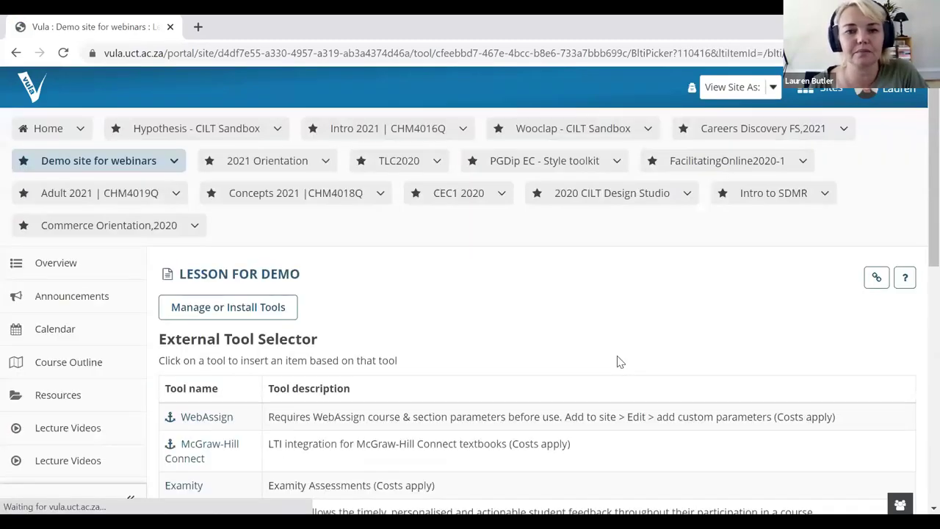
- Edit the "Example narrated PPT" item to display in line in the current page, clear its description and update the item
scroll(669, 334, down, 5)
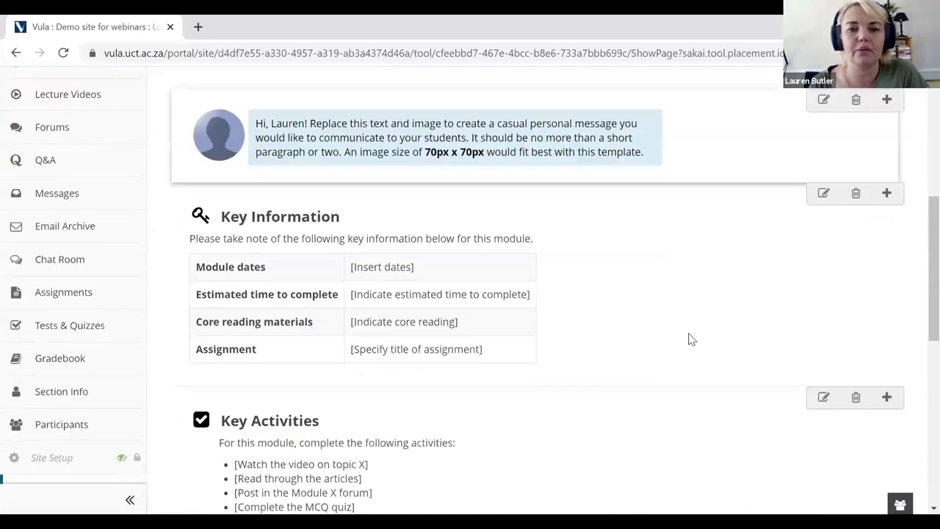
scroll(619, 356, down, 10)
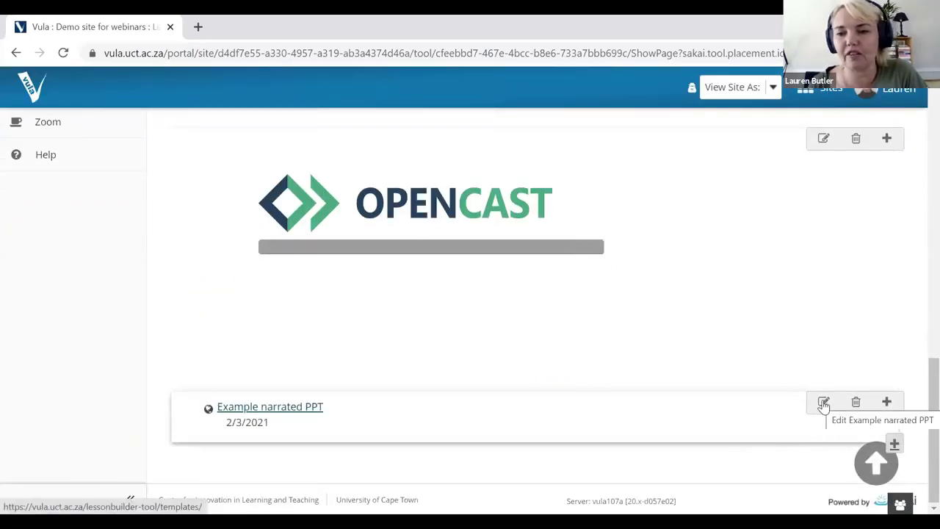
click(823, 402)
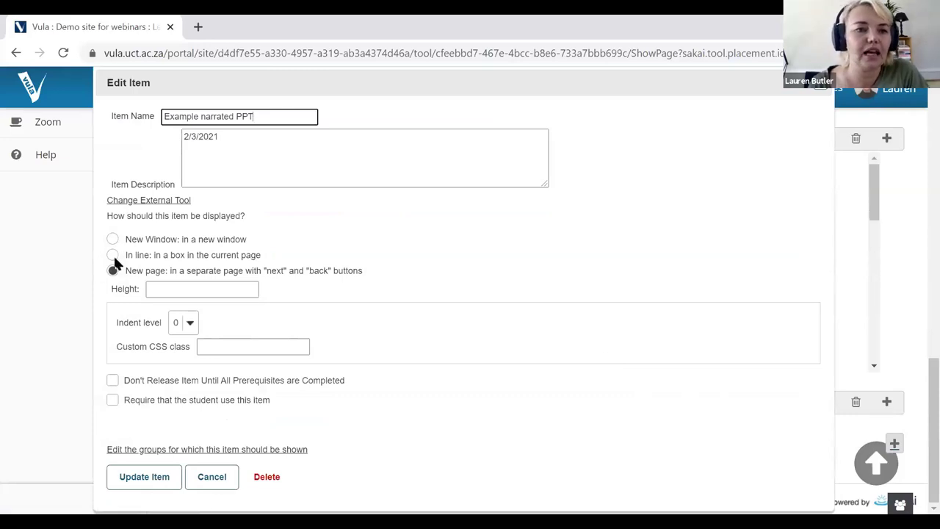
click(112, 254)
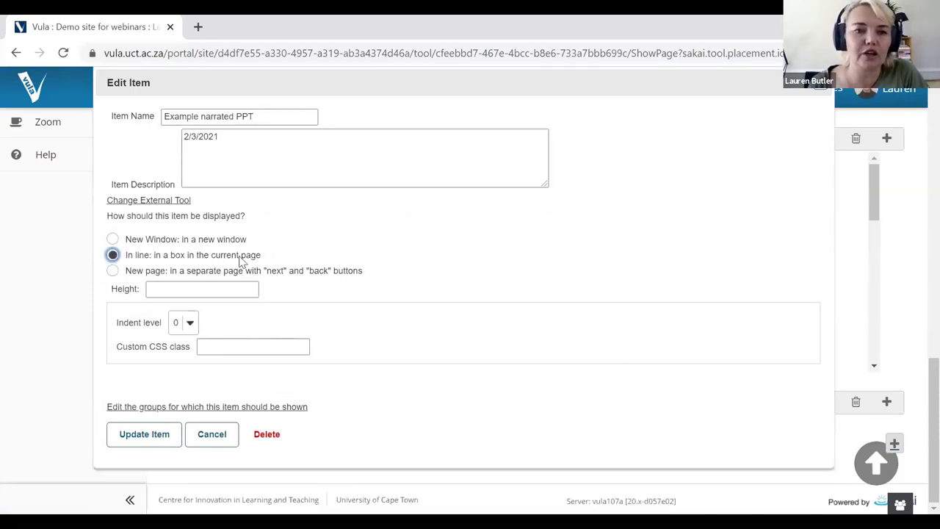
drag(221, 138, 183, 137)
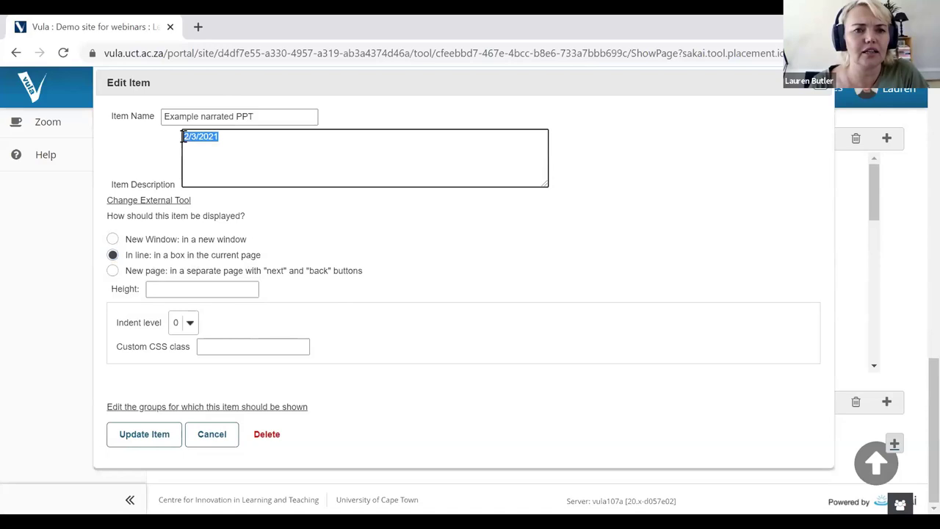
key(BackSpace)
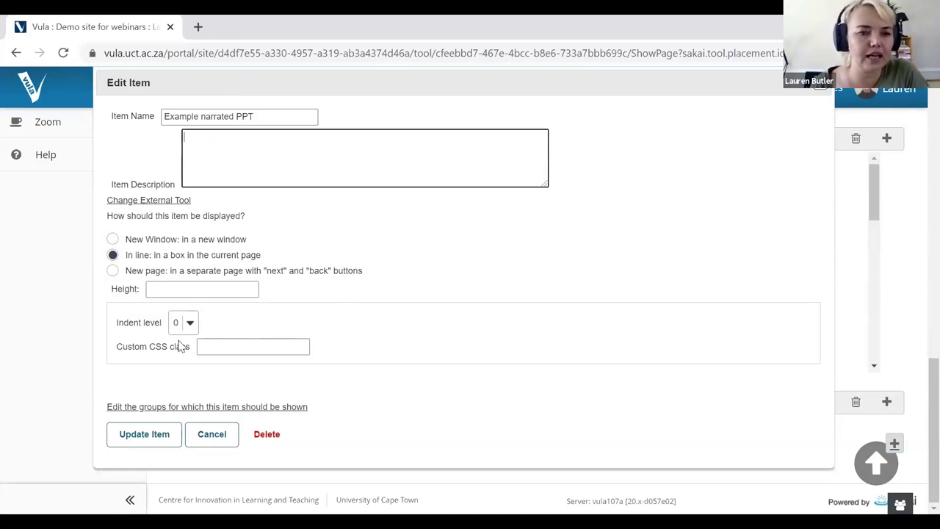
click(144, 437)
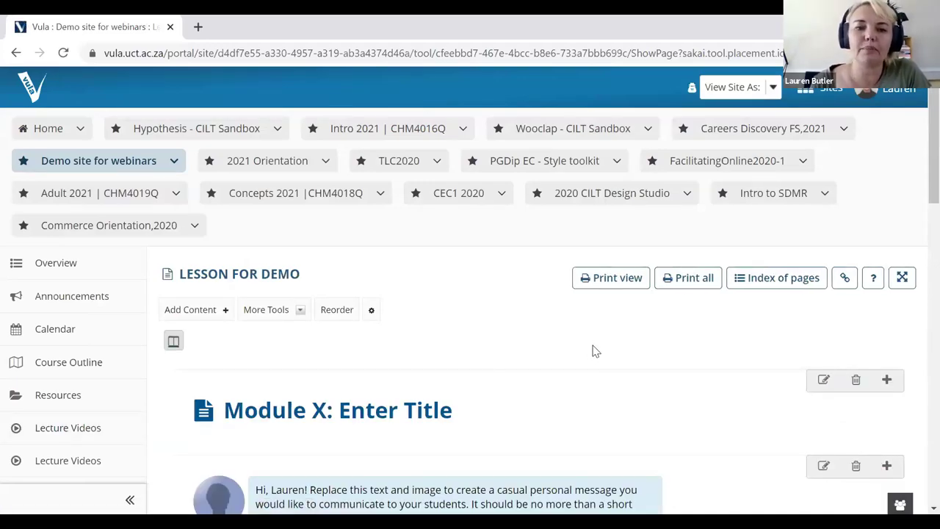
- Review the embedded student engagement video on the lesson page, including its player, and return to the start of the lesson
scroll(623, 332, down, 2)
scroll(623, 332, down, 15)
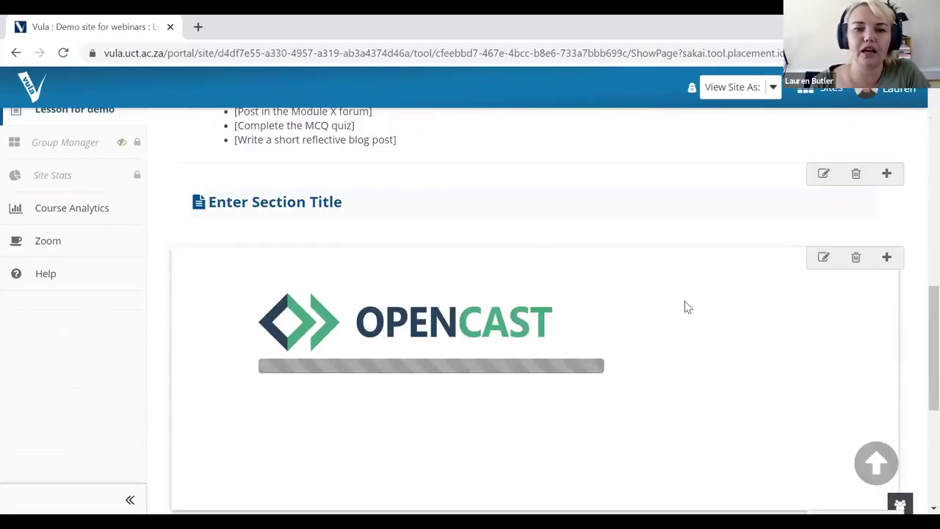
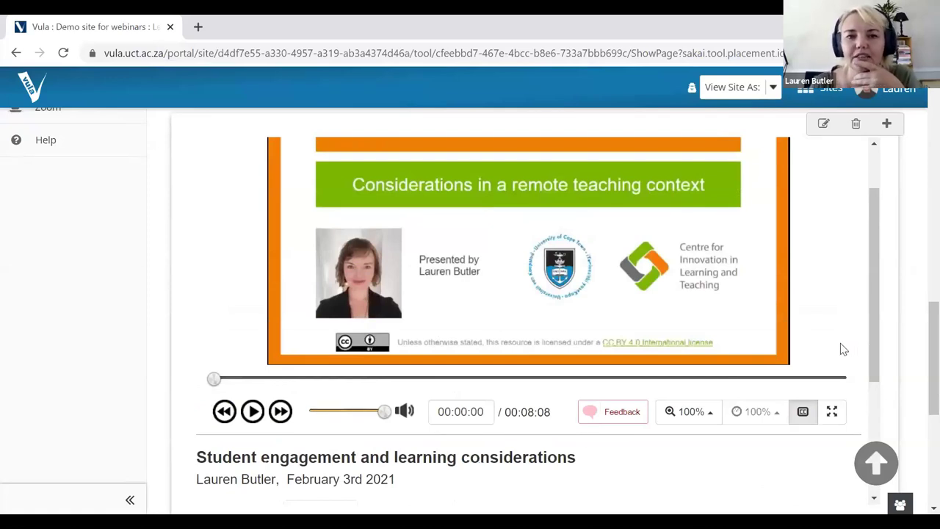
scroll(840, 343, up, 1)
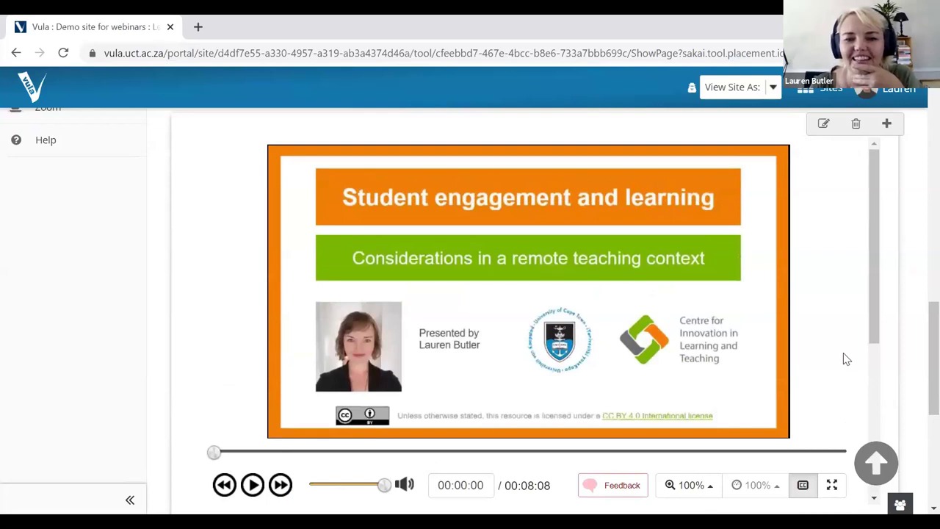
scroll(843, 353, down, 1)
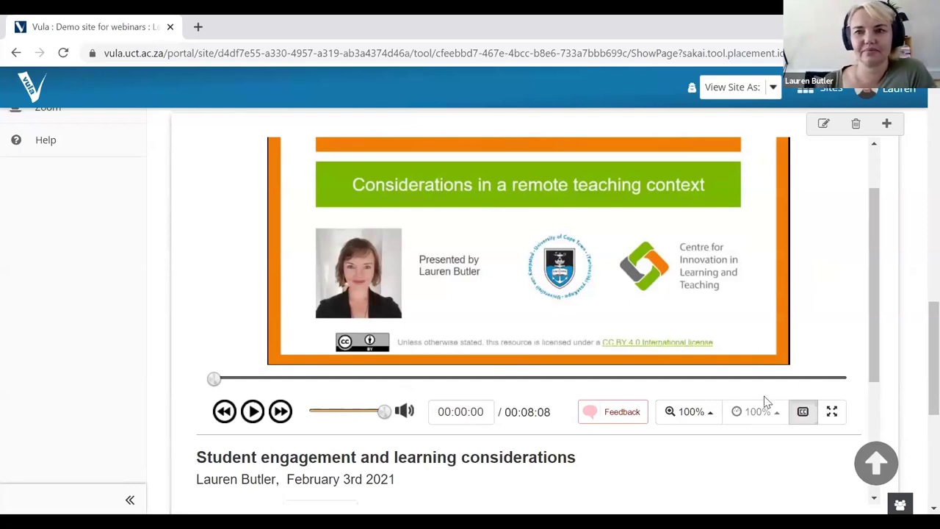
scroll(845, 382, up, 3)
scroll(573, 331, up, 3)
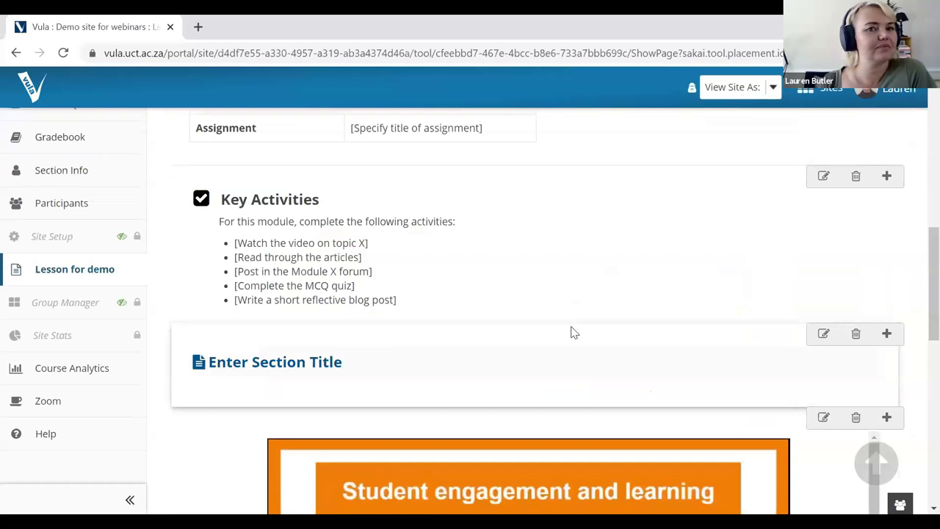
scroll(569, 334, up, 2)
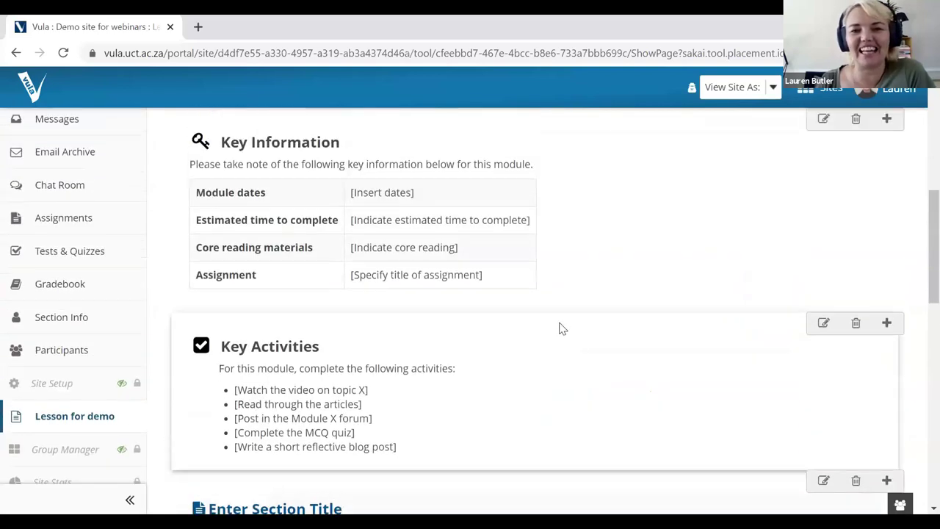
scroll(645, 303, up, 2)
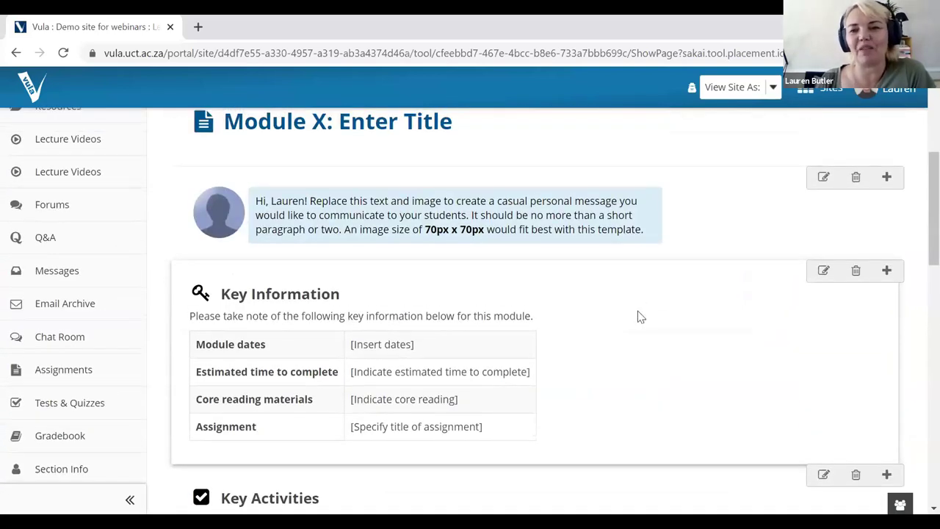
scroll(641, 312, up, 2)
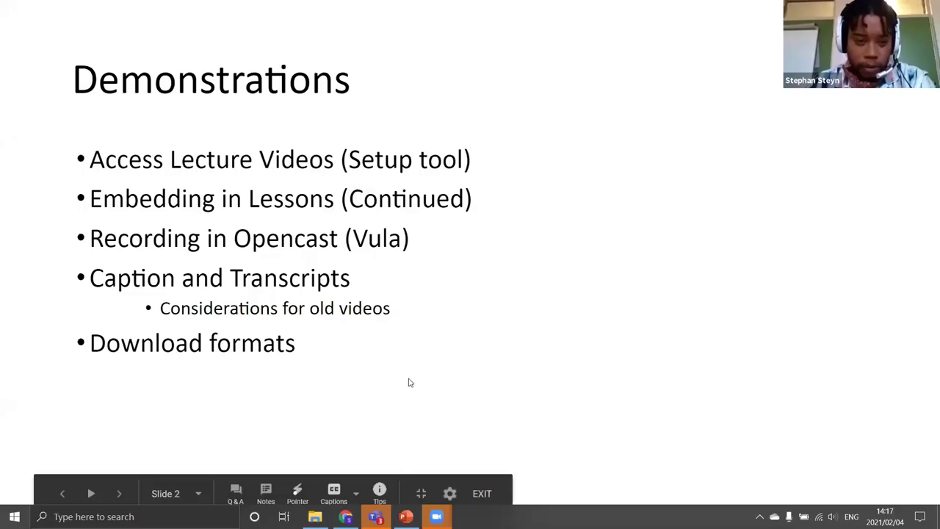
- Switch from the presentation to the Vula demo site and view the Lecture Videos tool's latest recordings and its recording management options
click(531, 289)
click(530, 291)
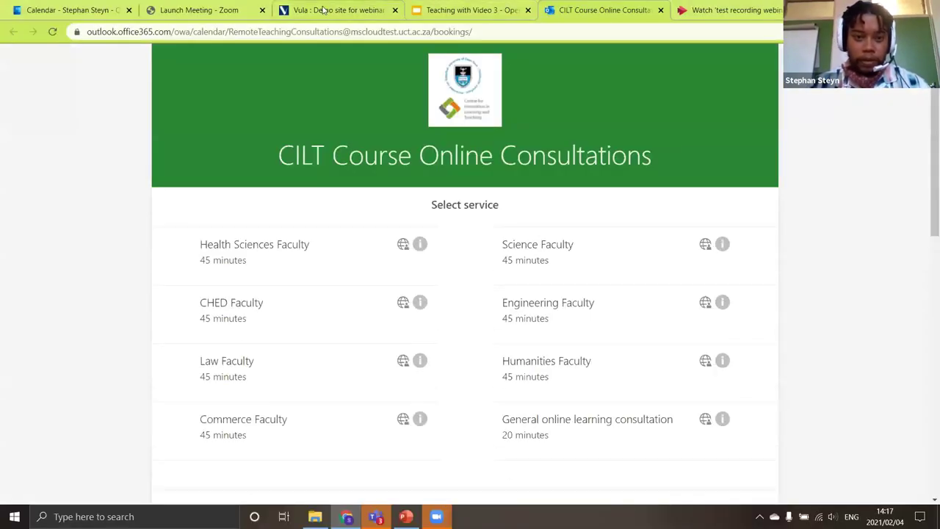
click(323, 9)
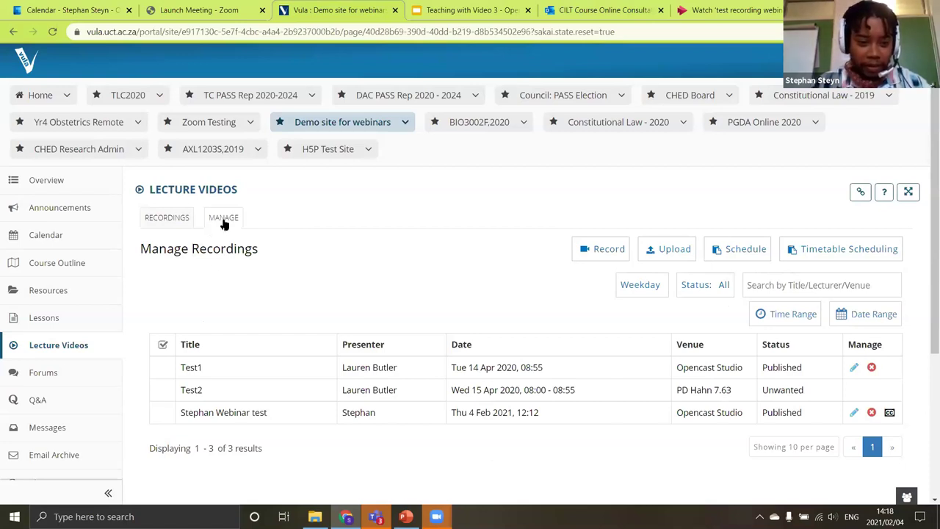
click(167, 218)
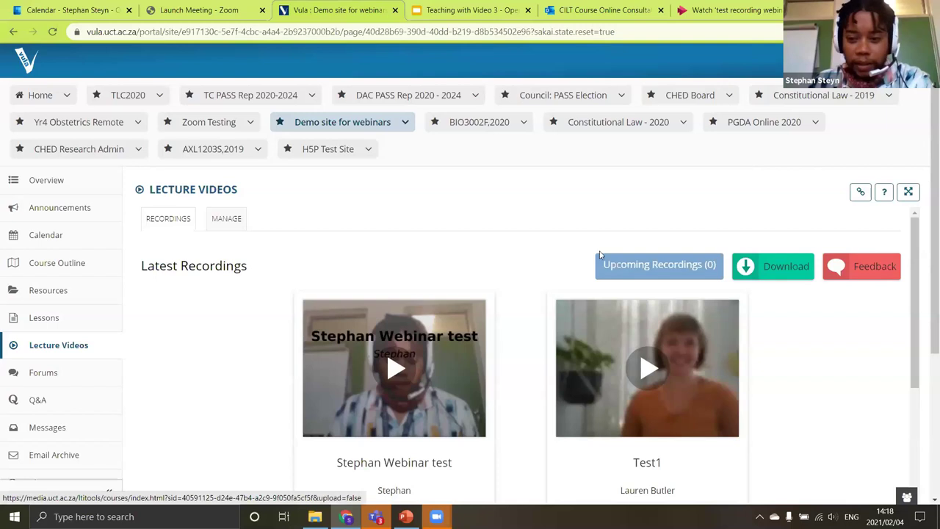
click(227, 220)
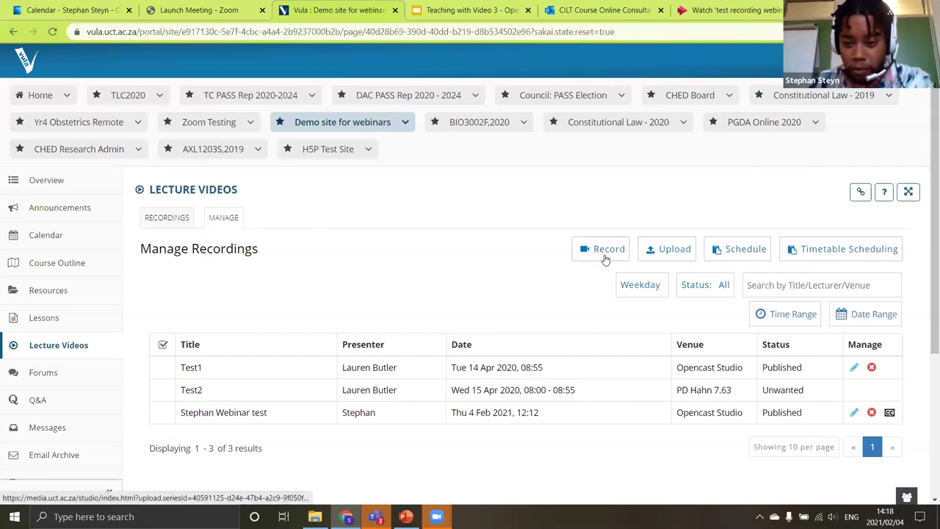
click(660, 256)
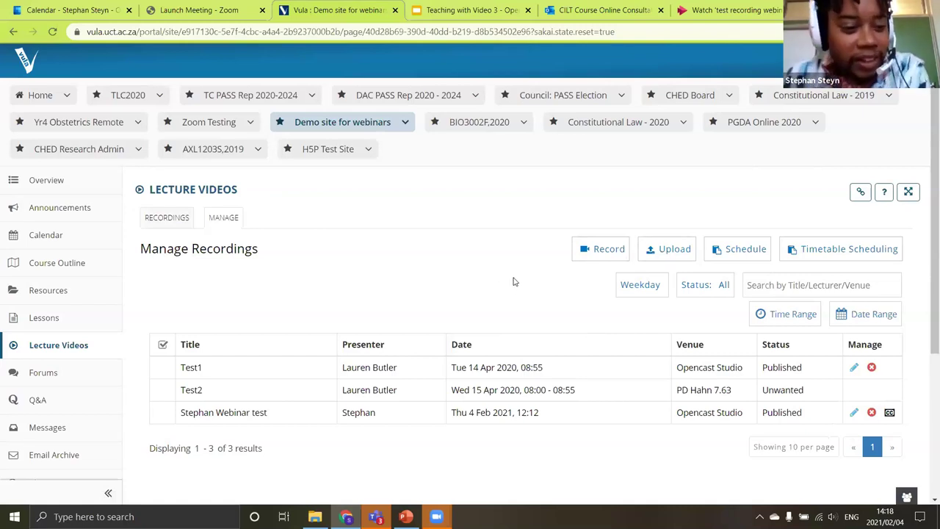
- Start a display and camera recording in Opencast Studio and look through the entire screen, application window and Chrome tab sharing choices
click(592, 253)
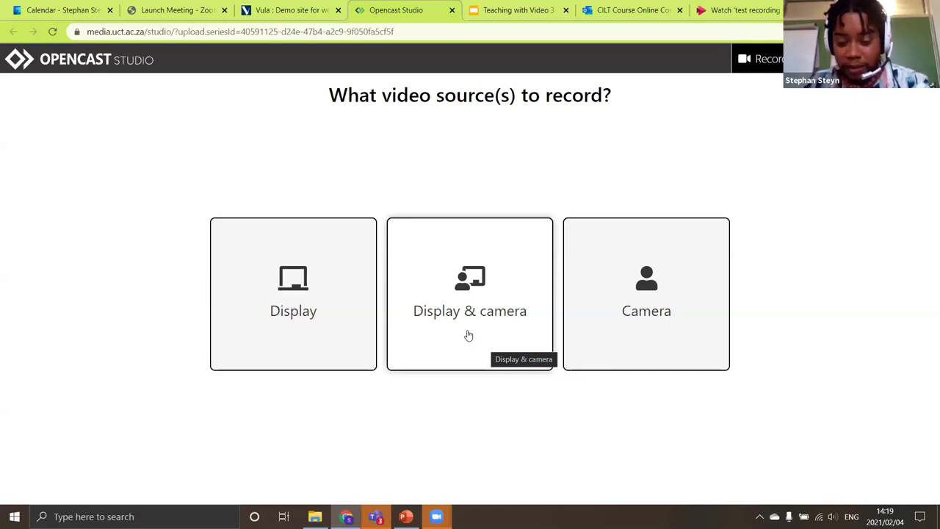
click(468, 335)
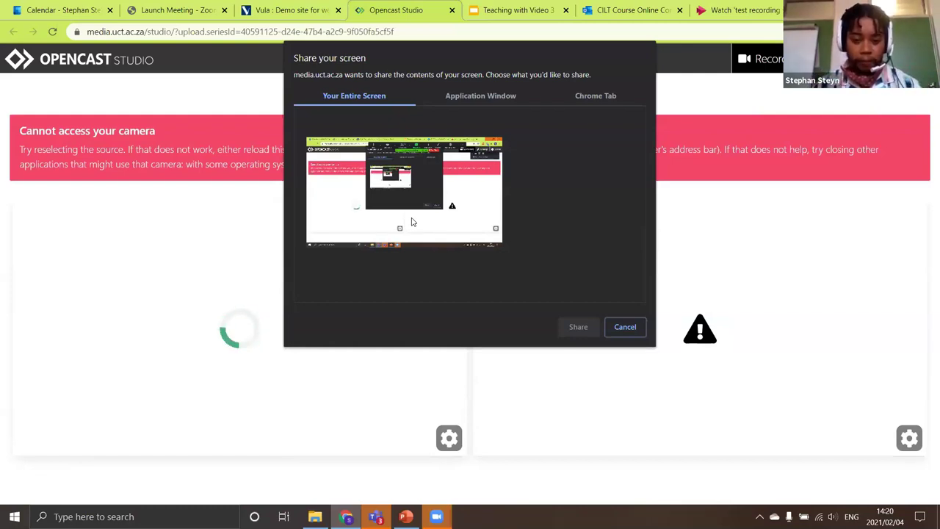
click(483, 96)
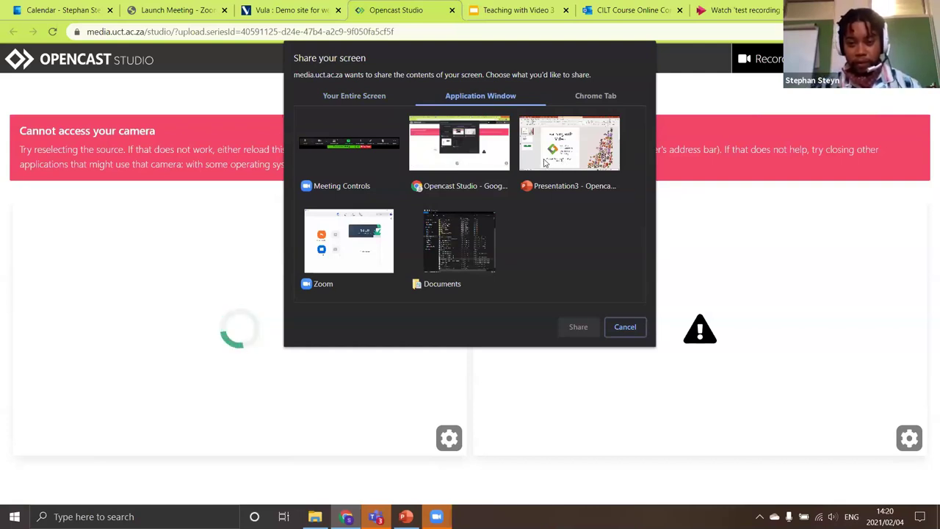
click(585, 99)
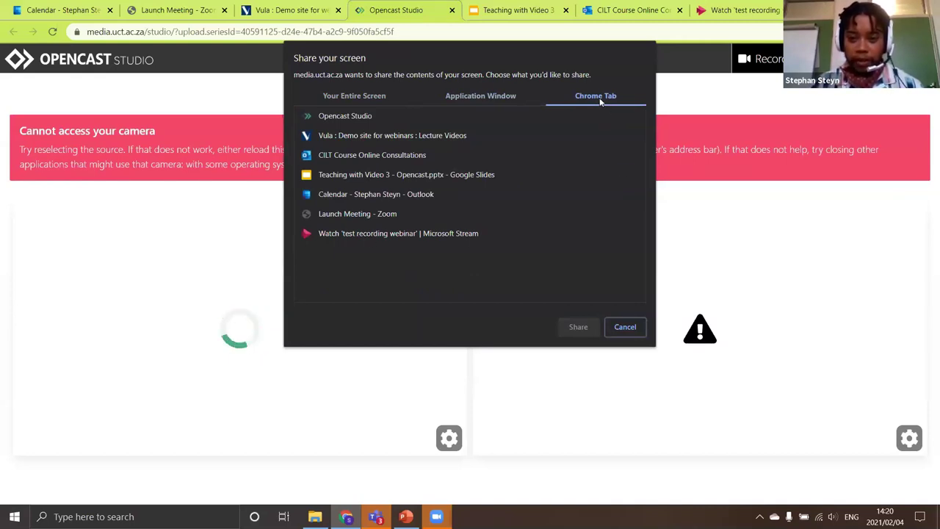
click(361, 97)
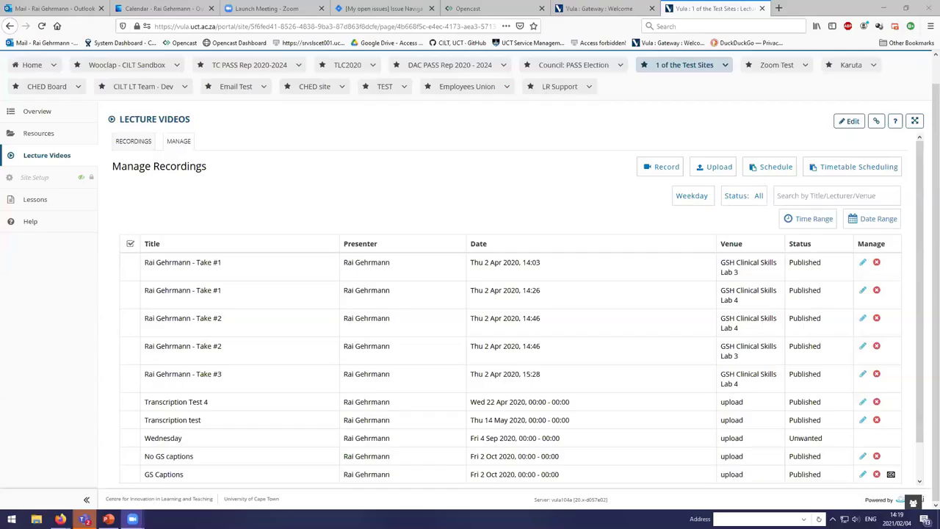
- Start a new recording from Manage Recordings with Display & camera as sources and allow the HD Pro Webcam C920
click(429, 159)
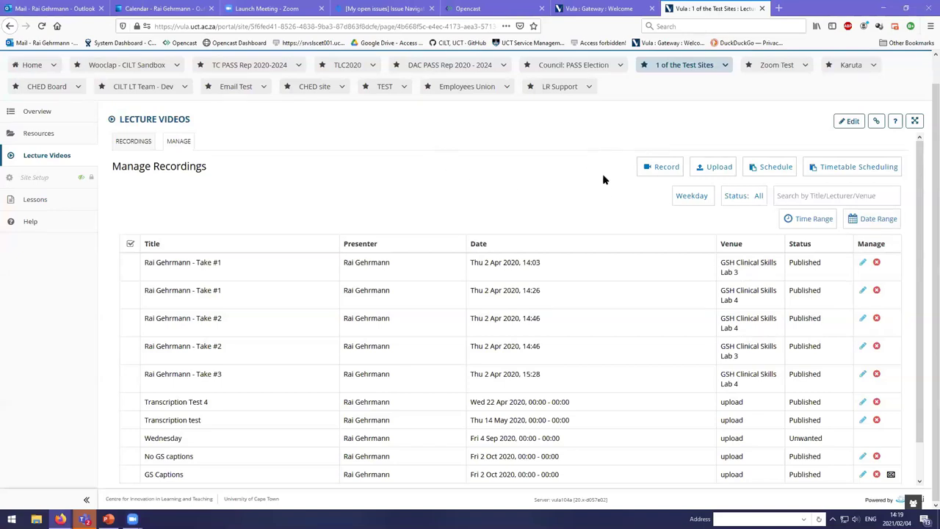
click(665, 169)
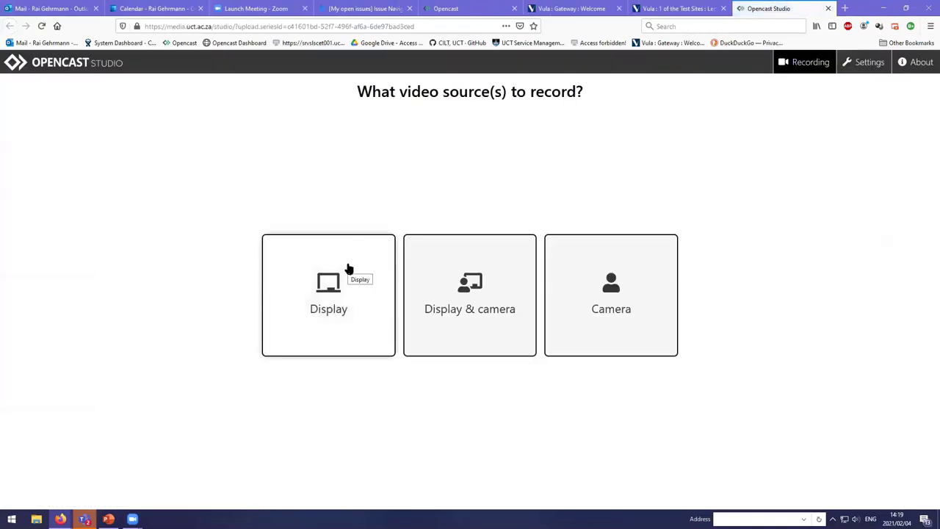
click(485, 311)
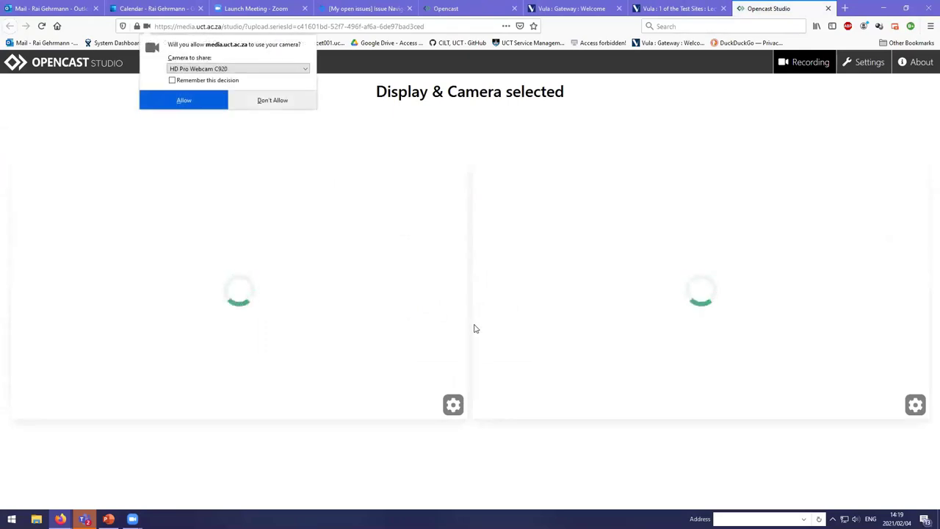
click(269, 70)
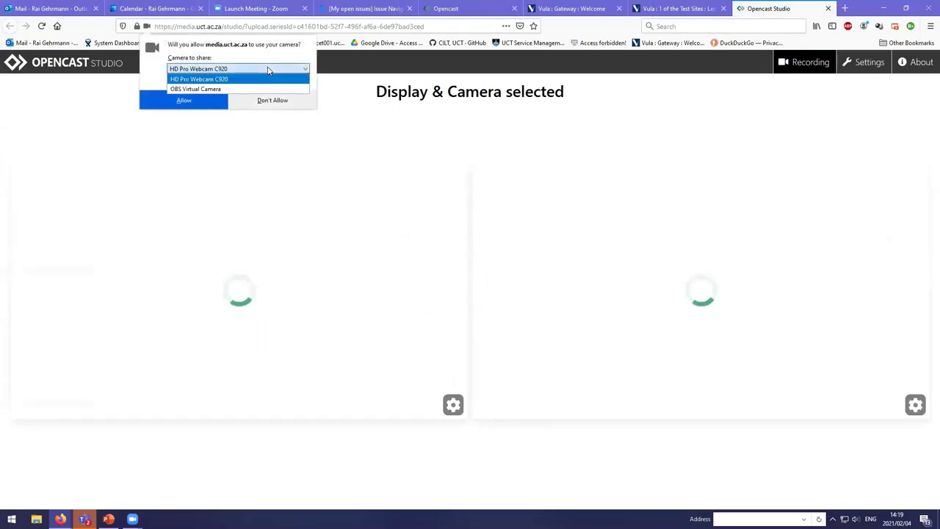
click(226, 79)
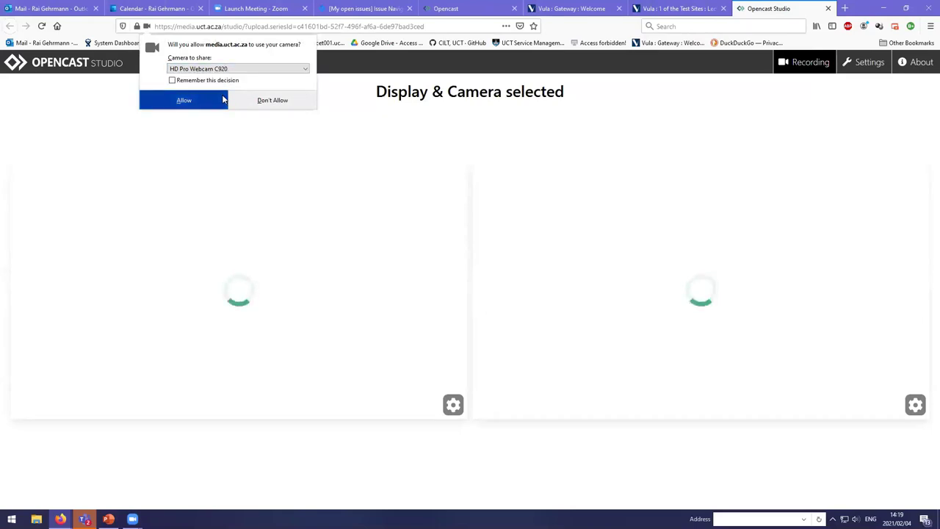
click(208, 100)
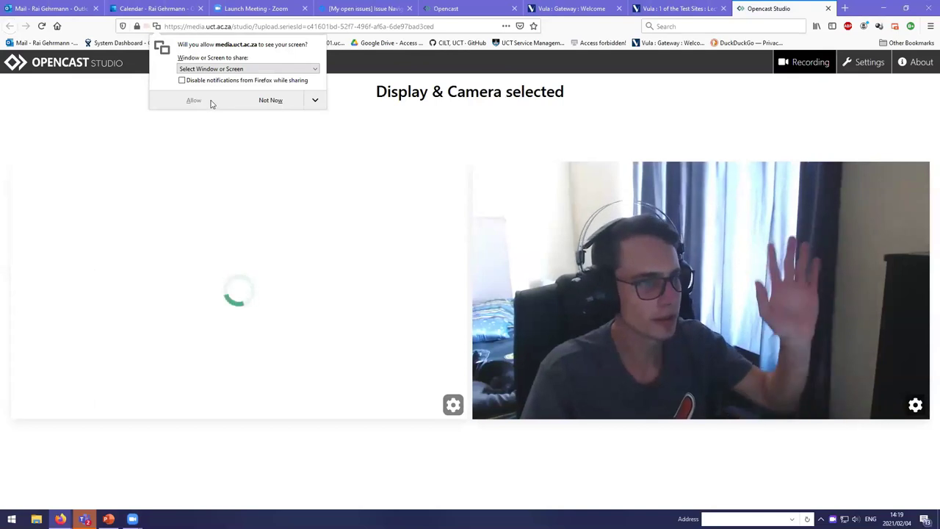
- Share Screen 1 as the display source and accept the selected display and camera sources
click(233, 68)
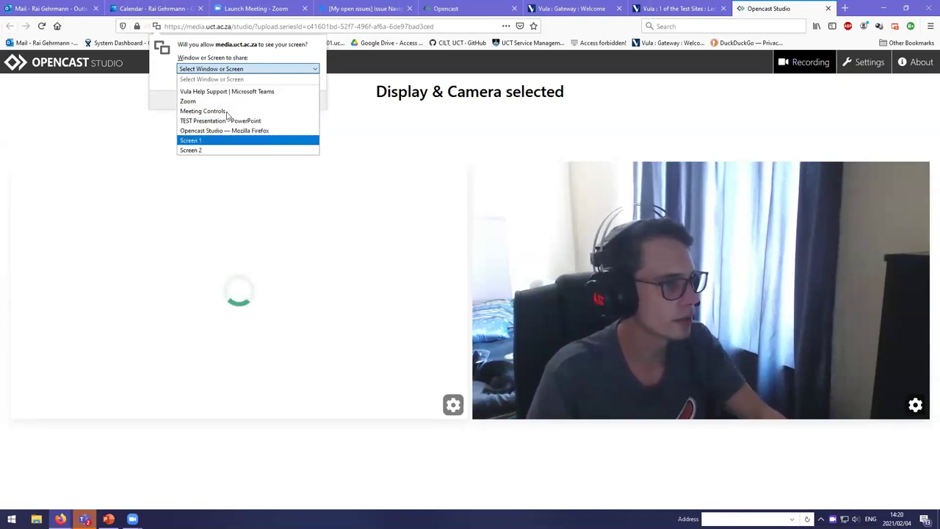
click(208, 141)
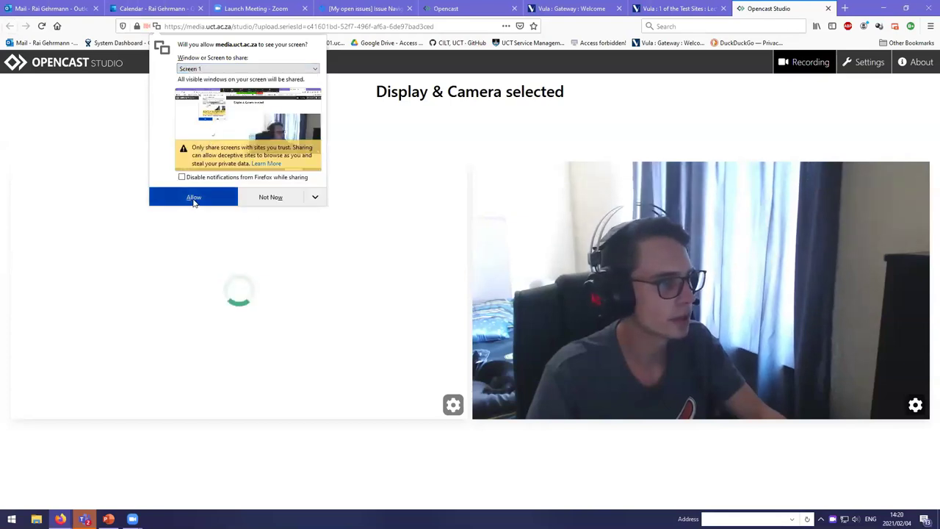
click(189, 201)
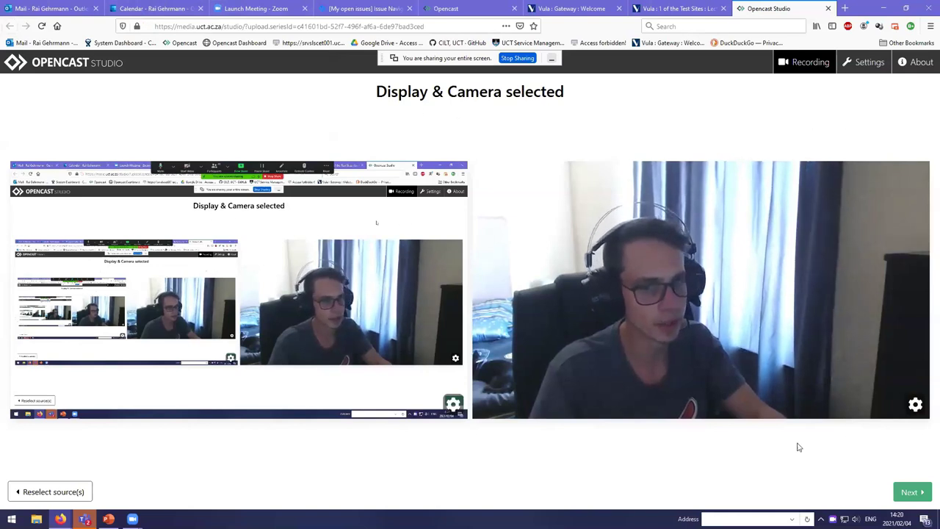
click(910, 492)
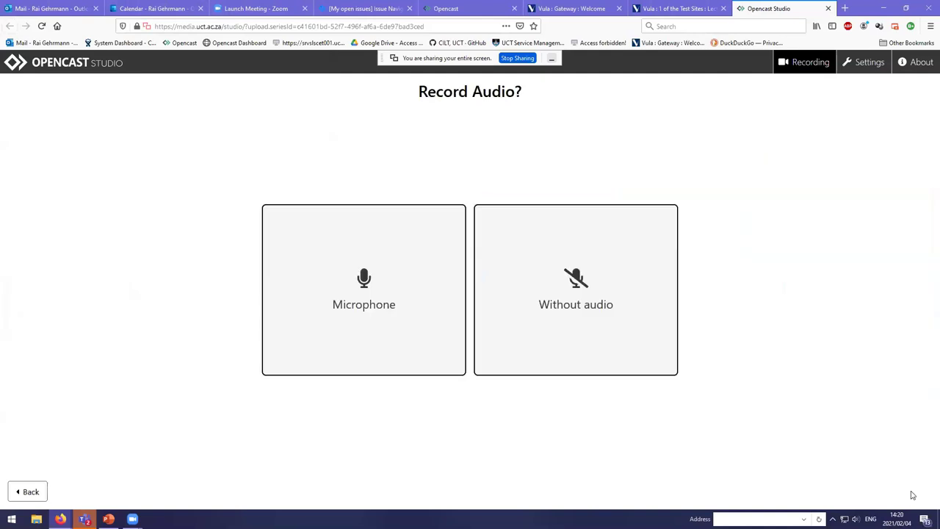
- Record audio with the Redragon Gaming Headset microphone and continue to the recording screen
click(375, 292)
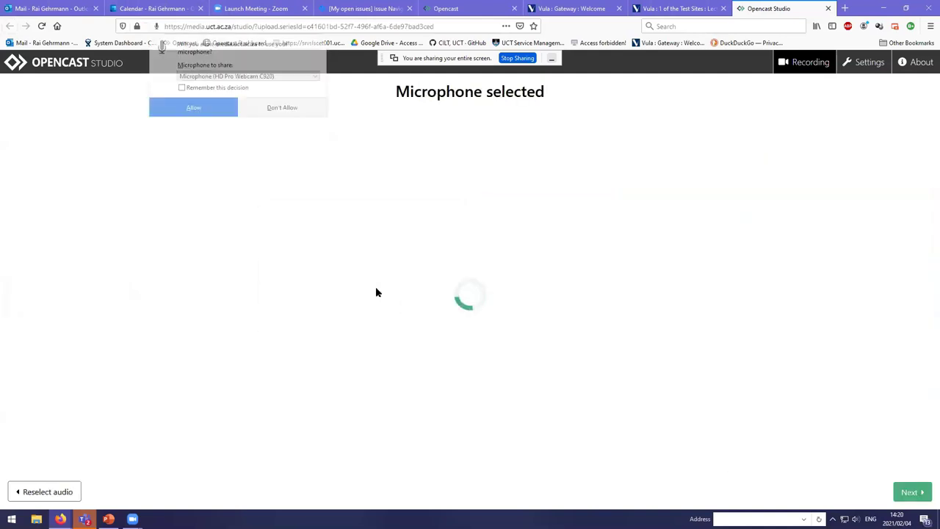
click(278, 78)
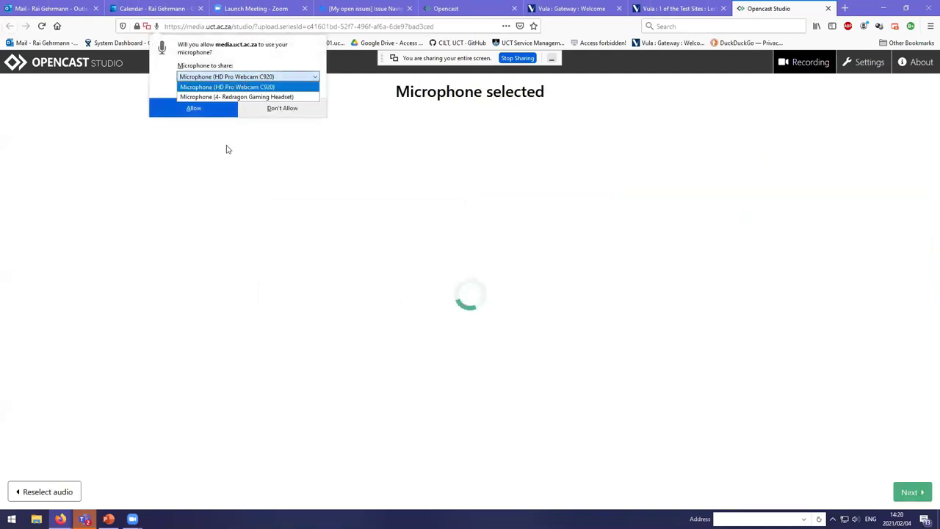
click(221, 97)
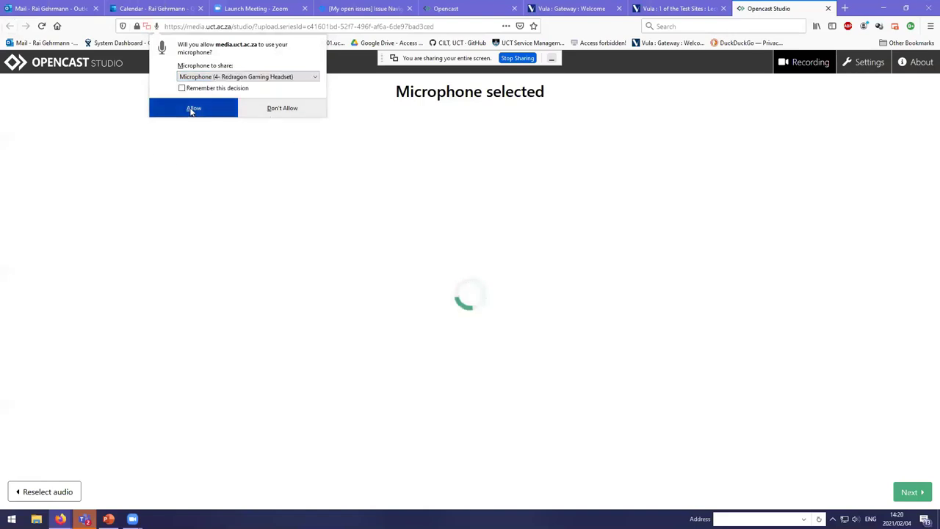
click(192, 111)
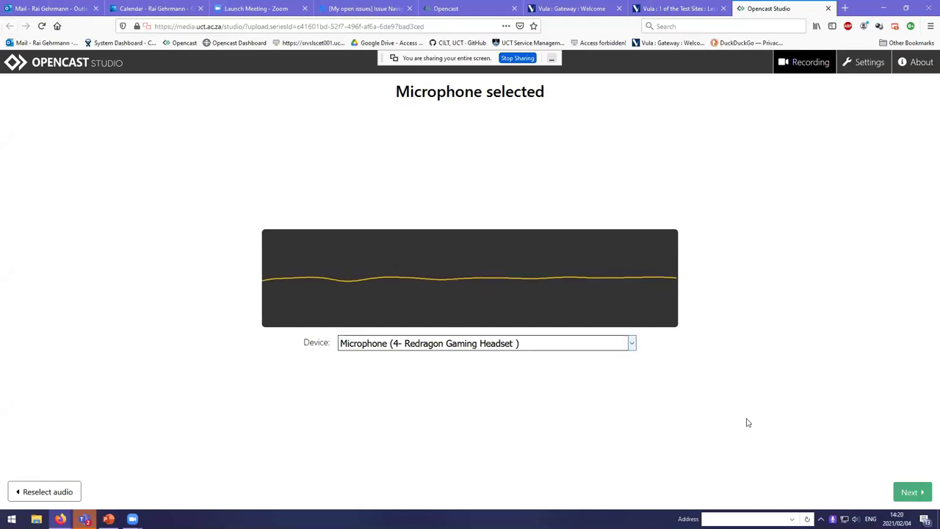
click(909, 493)
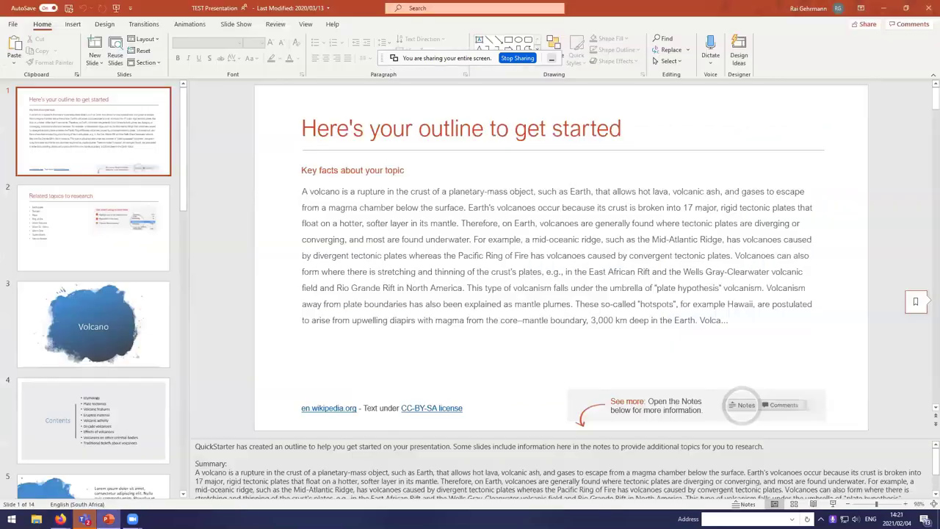
- Check that TEST Presentation is ready in PowerPoint, return to Opencast Studio and start the recording
click(109, 519)
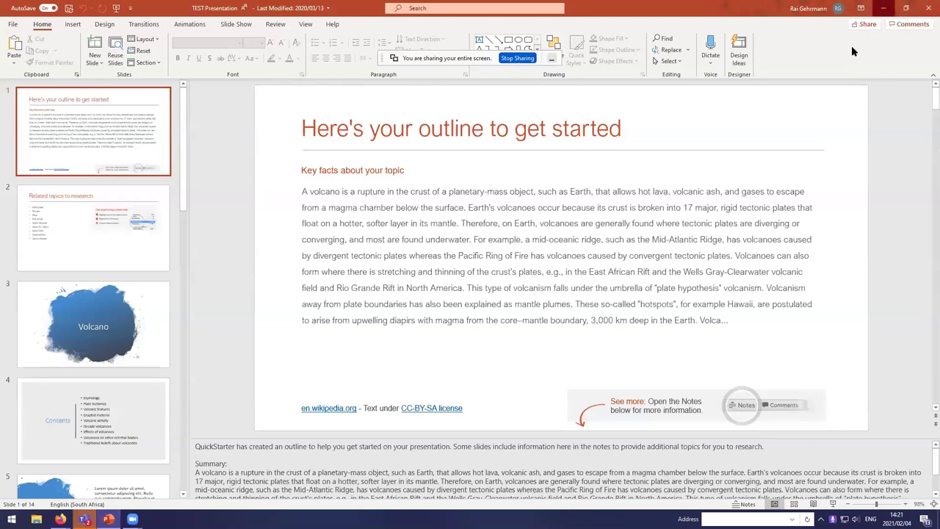
click(884, 8)
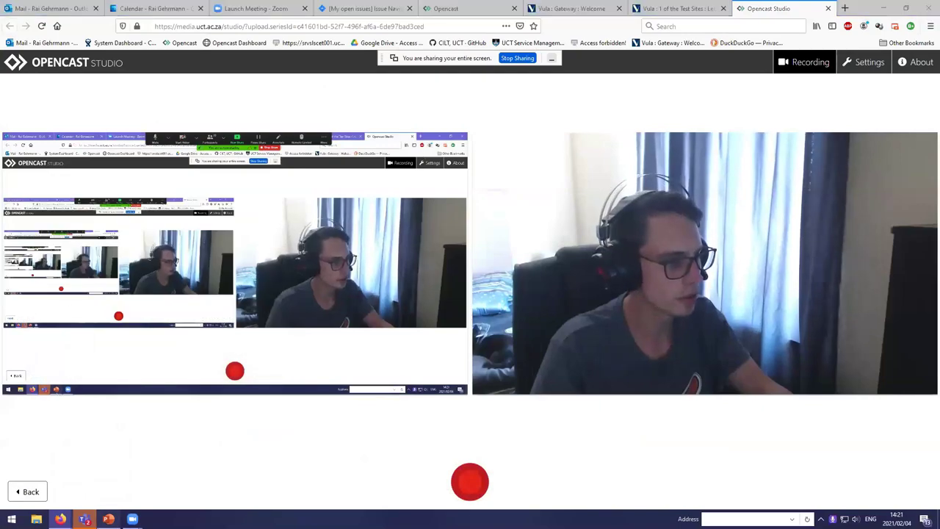
key(alt+Tab)
key(alt+Tab)
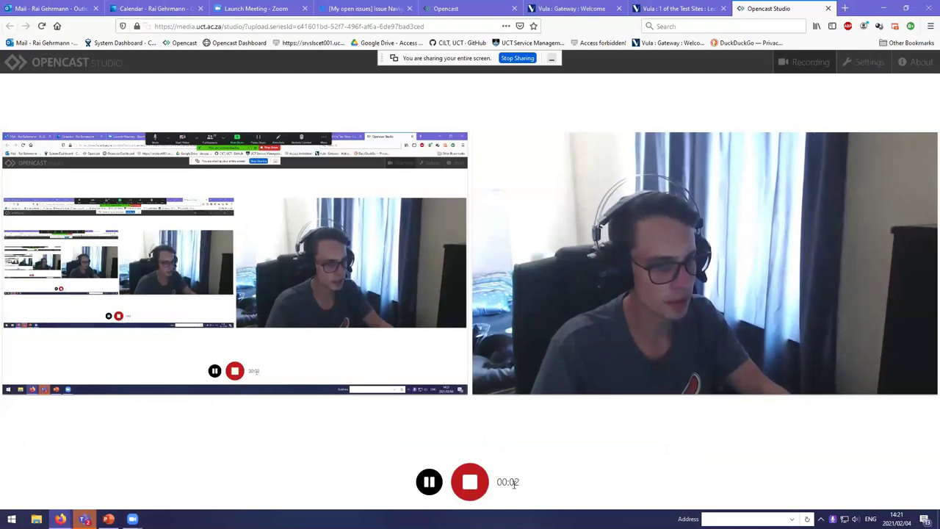
drag(532, 486, 496, 481)
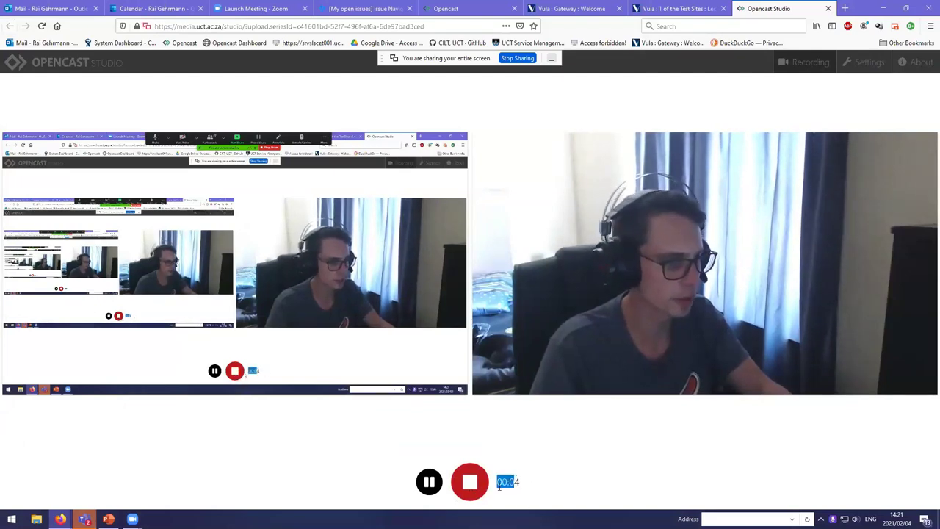
- Switch to PowerPoint and present TEST Presentation as a slide show from the first slide to the Contents slide, ending the show there
click(109, 487)
click(108, 518)
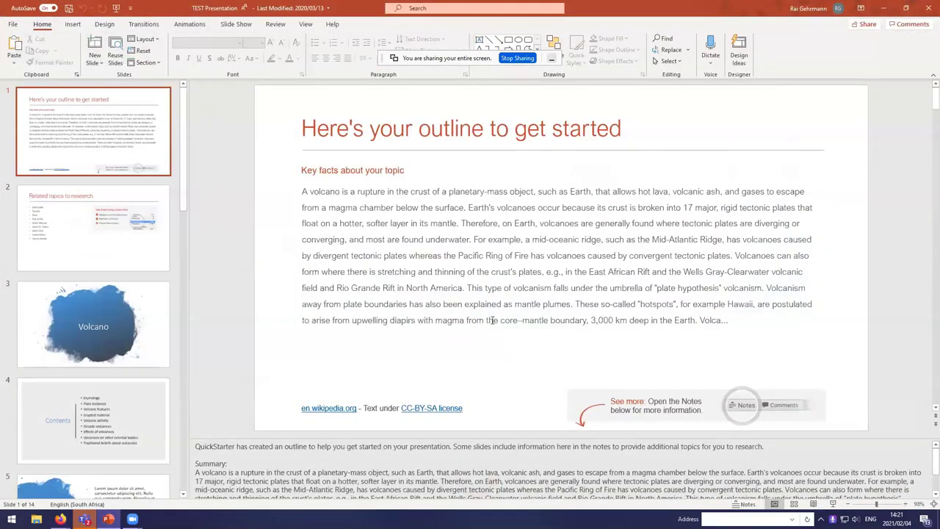
click(834, 504)
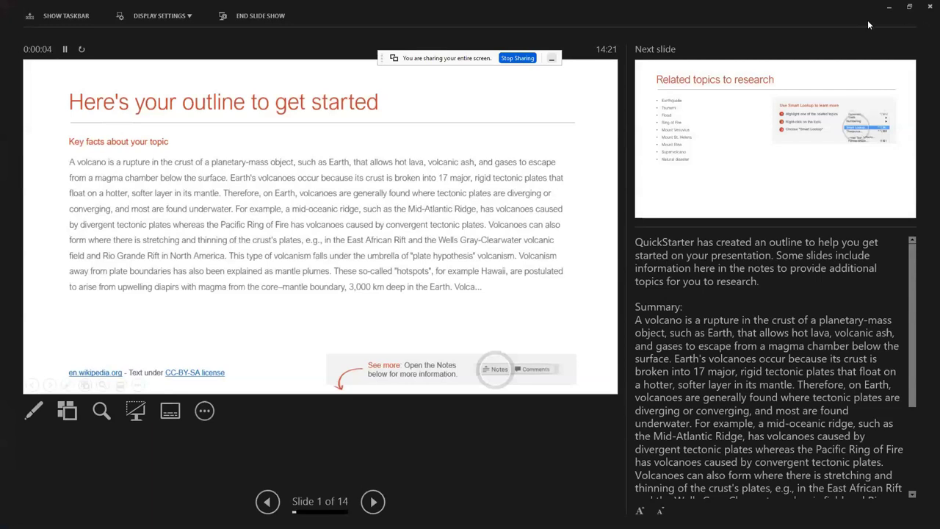
click(803, 206)
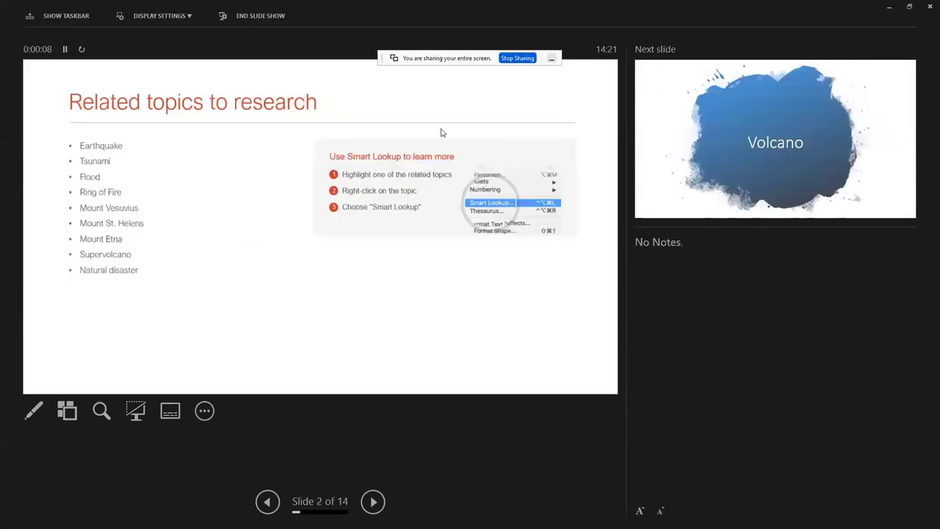
click(483, 112)
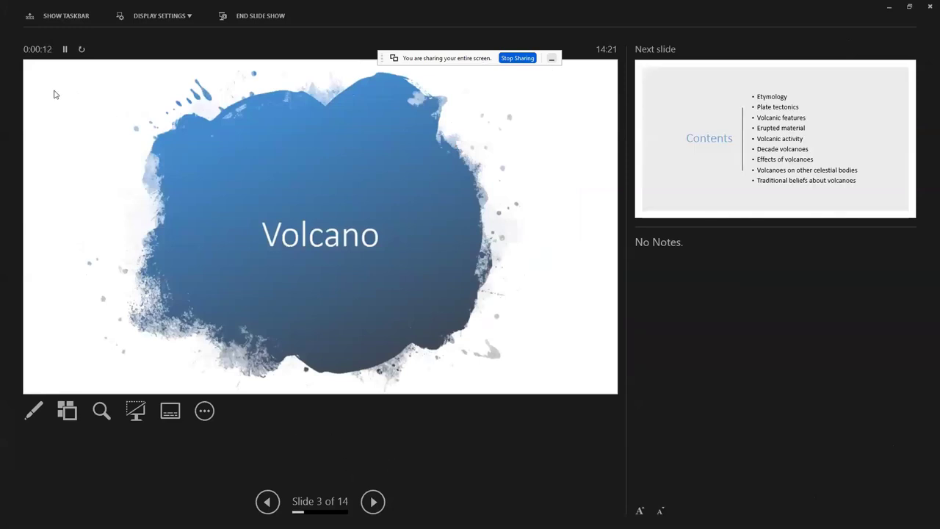
click(74, 63)
key(Escape)
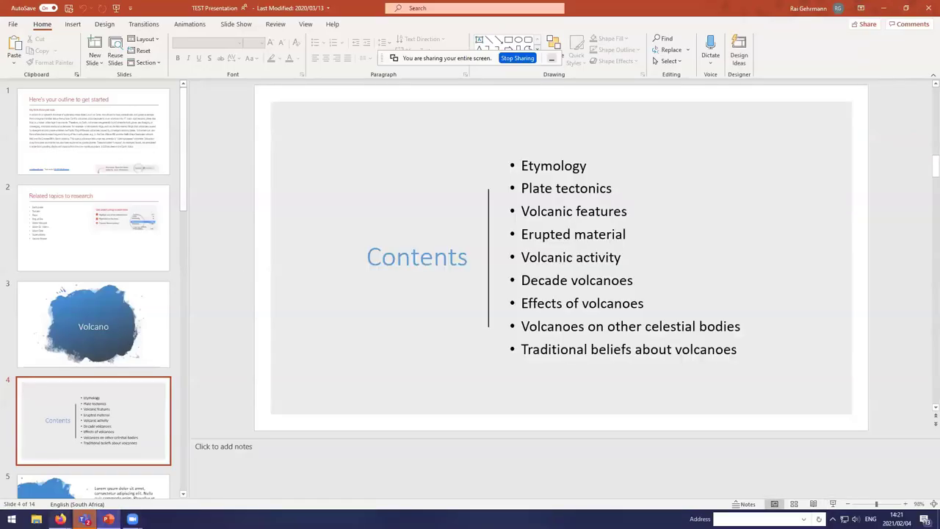
- Return to Opencast Studio in Firefox and stop the recording
mouse_move(60, 519)
click(66, 488)
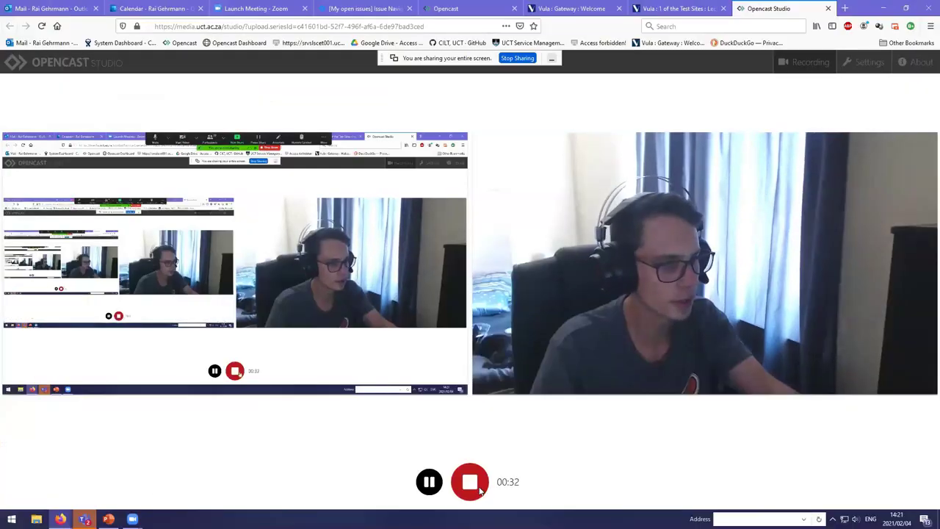
click(471, 478)
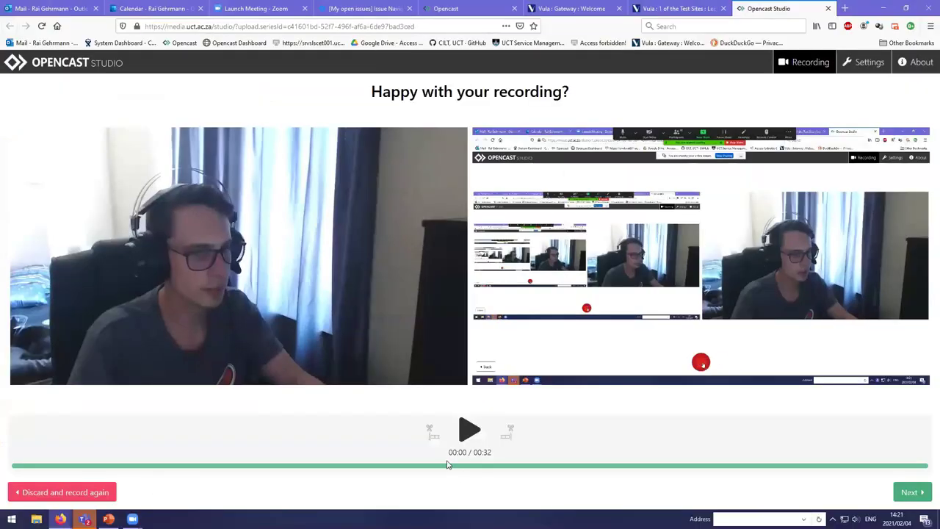
- Play back the finished recording and skip along its timeline to review the beginning and the closing part
click(467, 433)
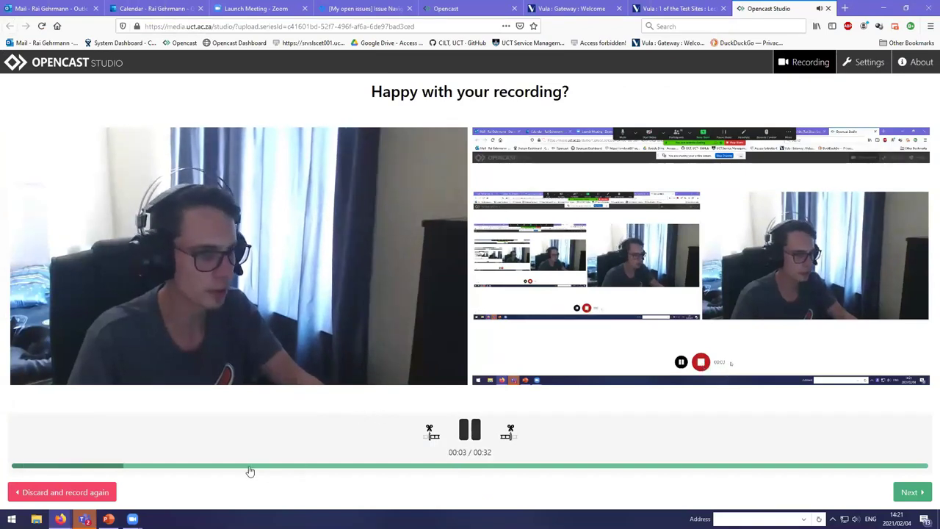
click(182, 468)
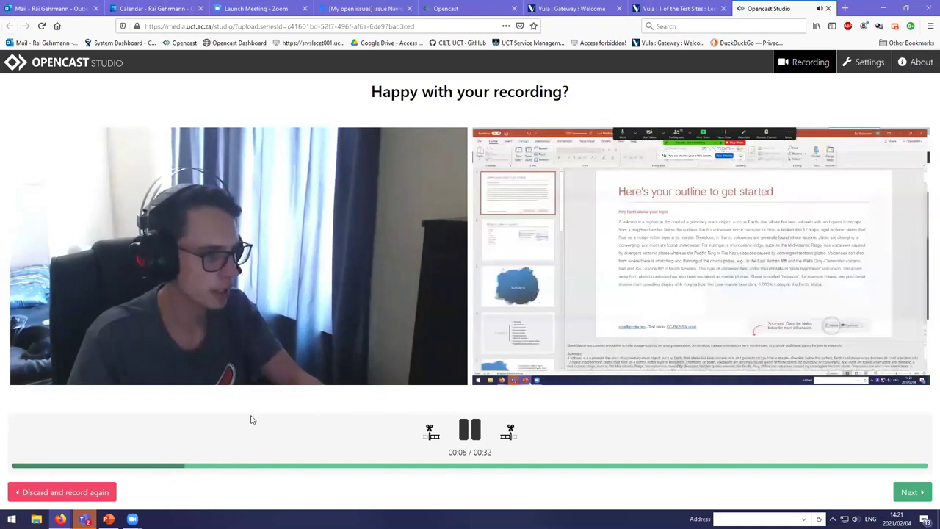
click(149, 468)
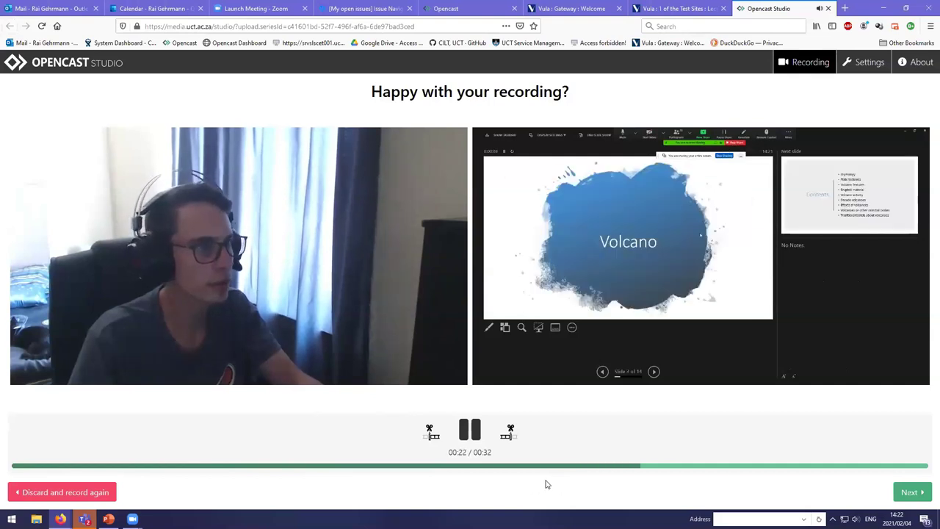
click(782, 465)
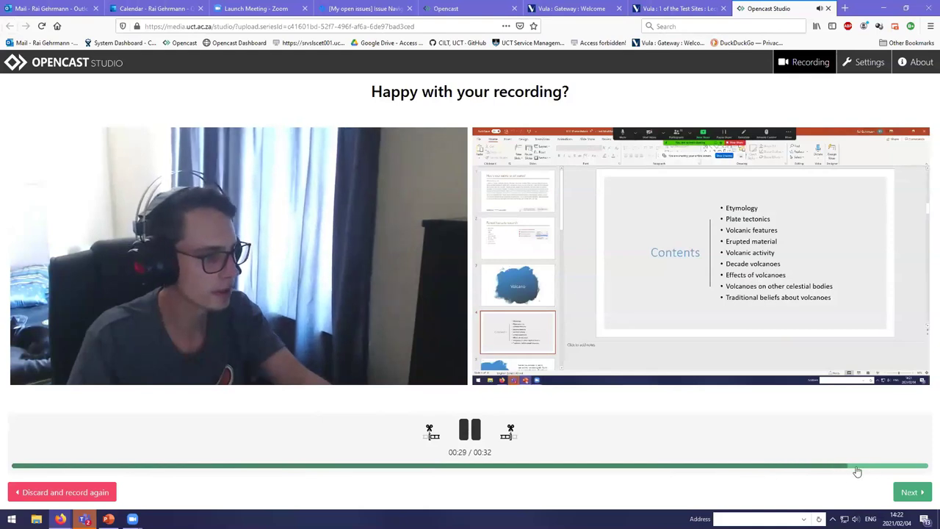
- Pause the recording, locate the moment the PowerPoint presentation first appears, and set the start cut there at 00:06
click(470, 431)
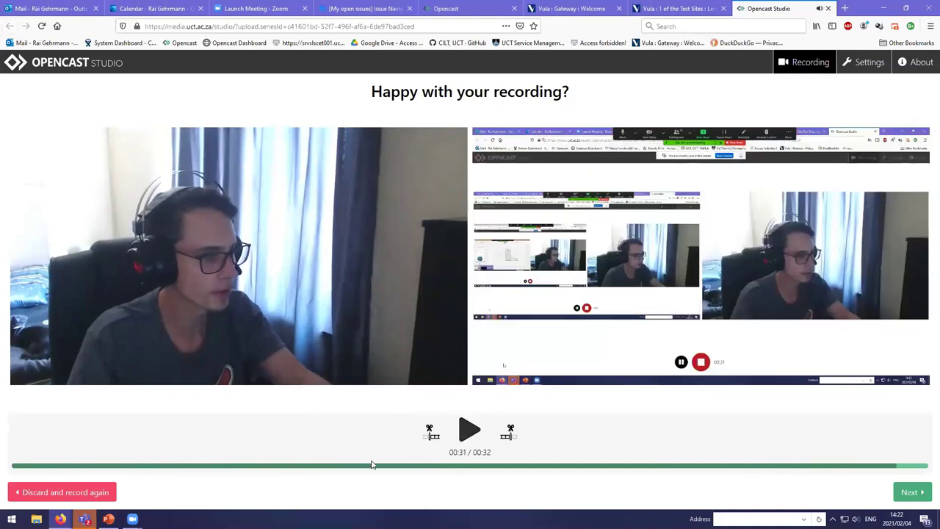
click(84, 465)
click(134, 467)
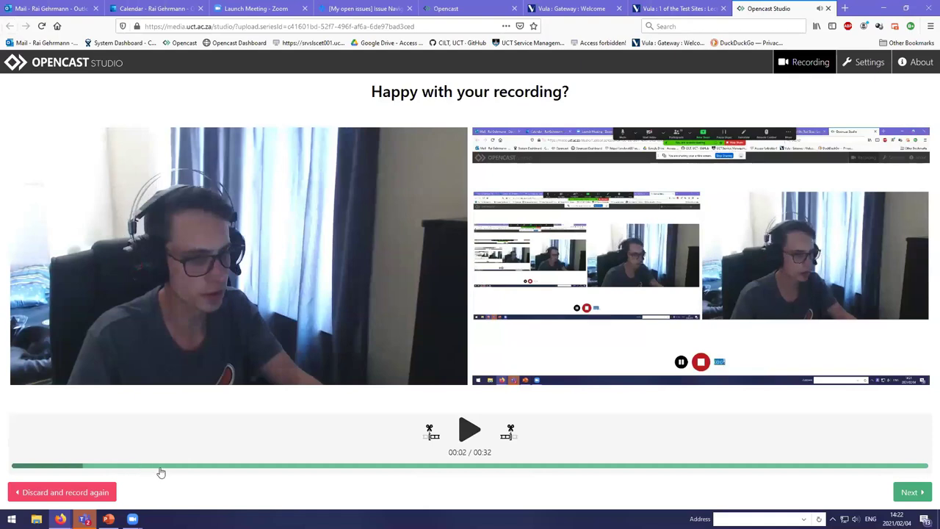
click(186, 470)
click(203, 470)
click(229, 469)
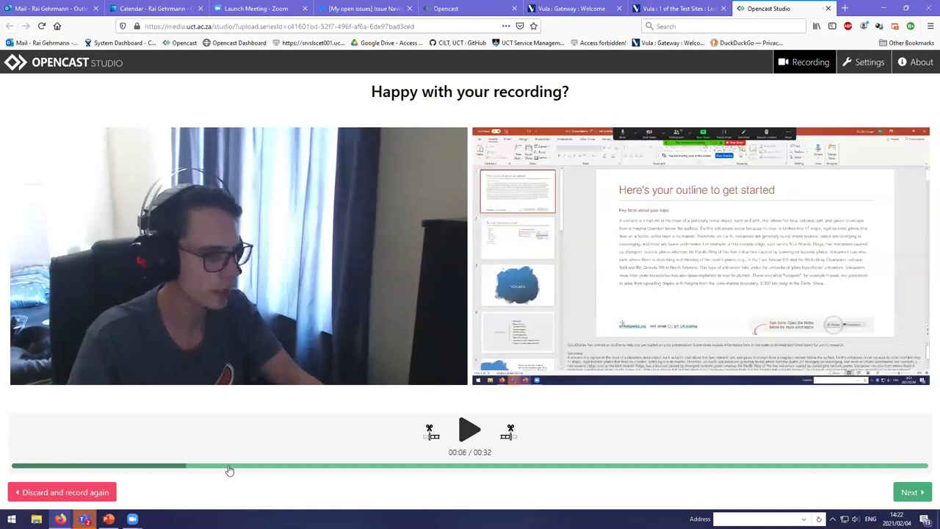
click(189, 466)
click(176, 470)
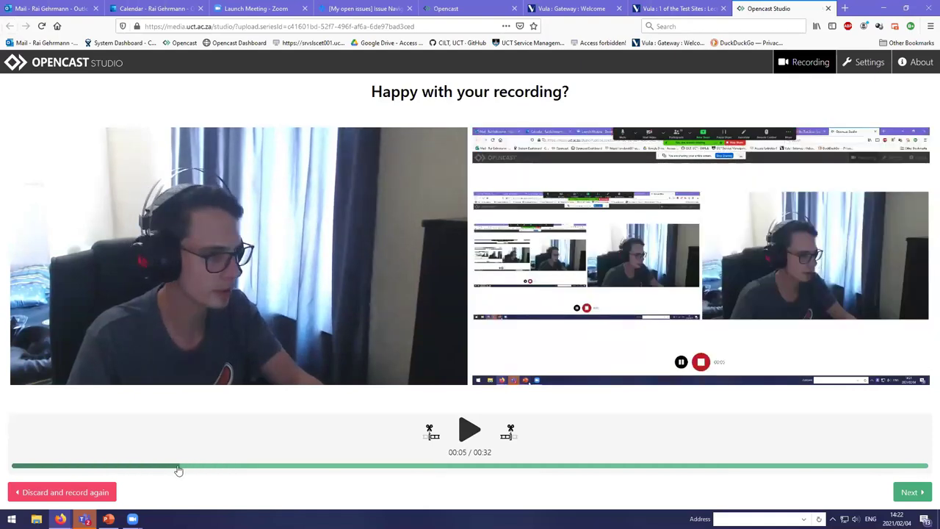
click(187, 470)
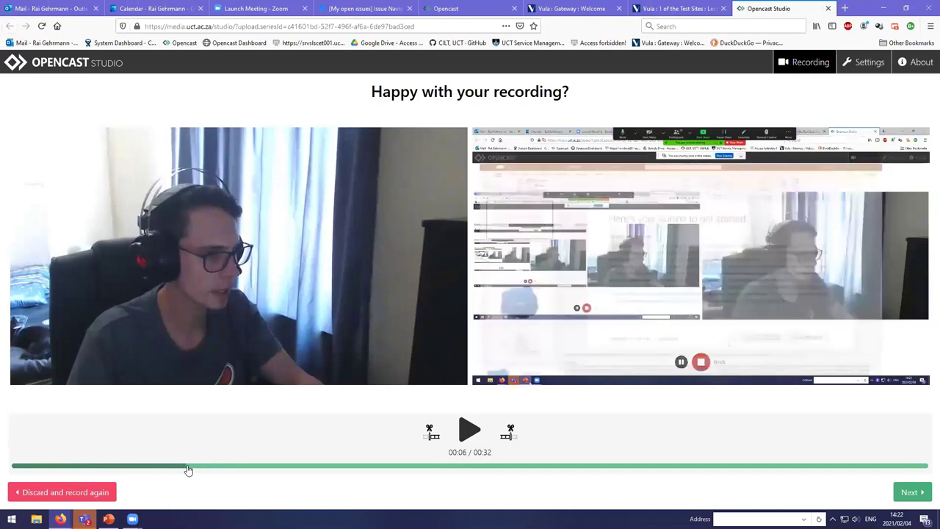
click(191, 469)
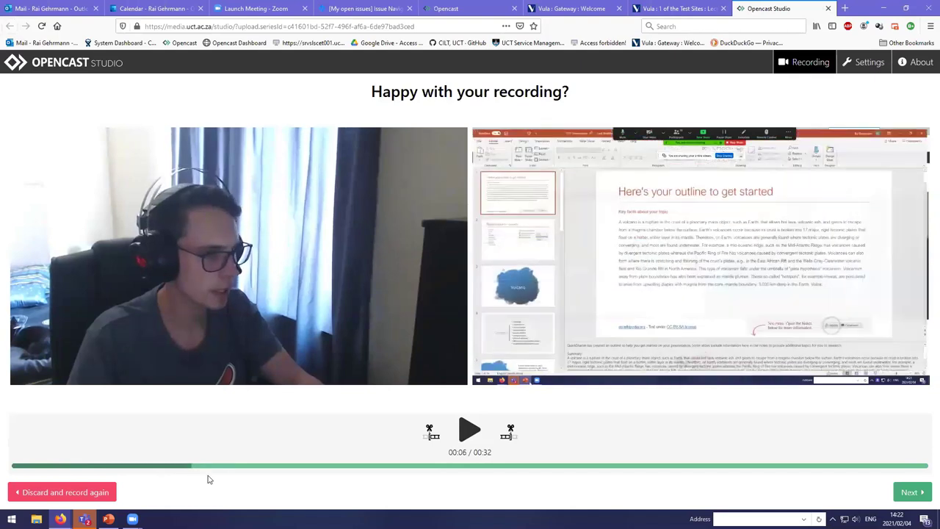
click(430, 433)
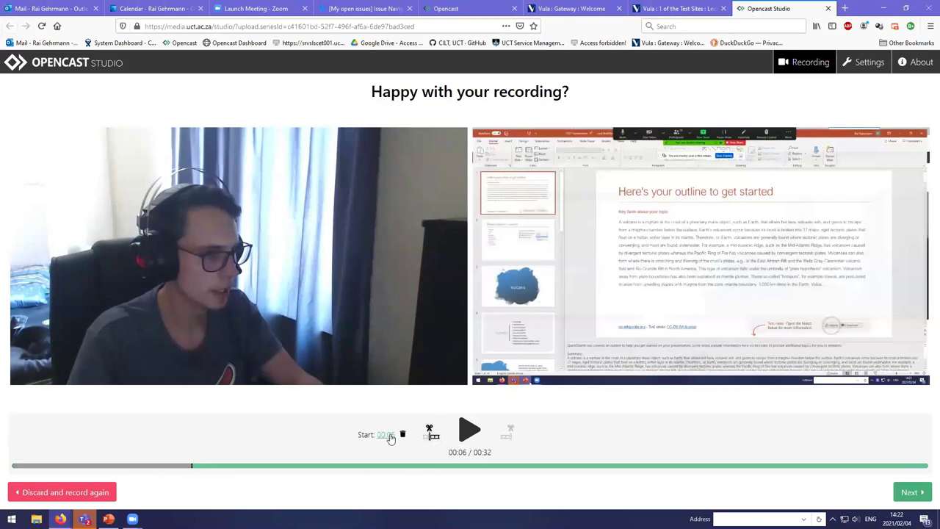
- Move to the end of the presentation on the Contents slide and set the end cut at 00:30
click(796, 467)
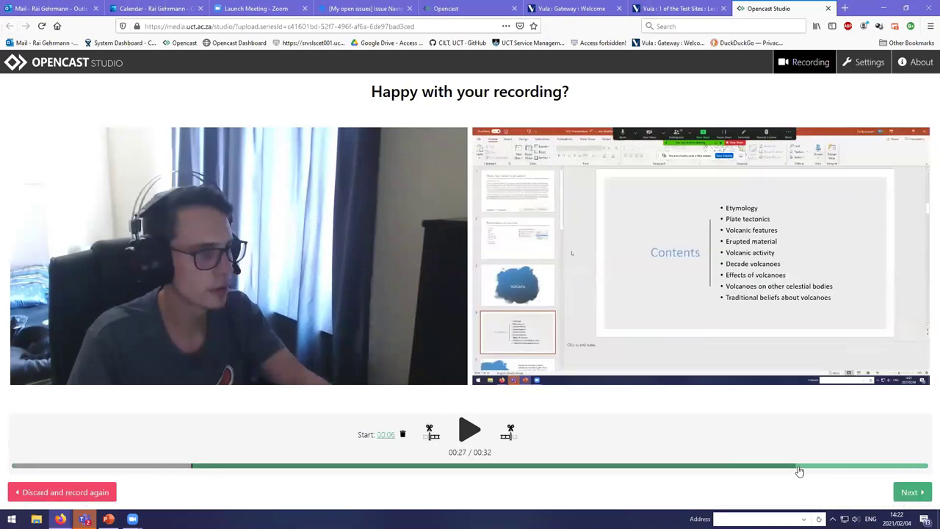
click(864, 469)
click(509, 430)
click(508, 429)
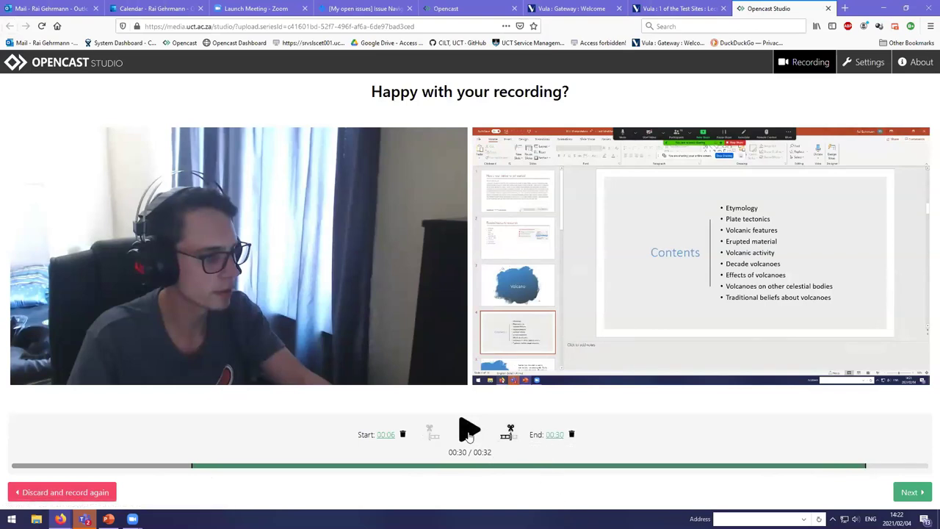
- Play the recording past the end cut and again from the beginning to check how the trimmed parts are handled
click(468, 432)
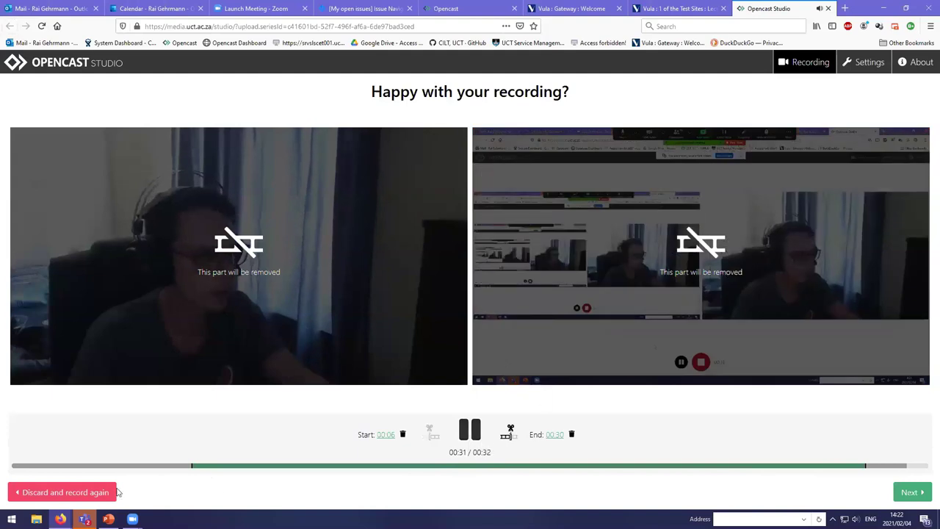
click(133, 465)
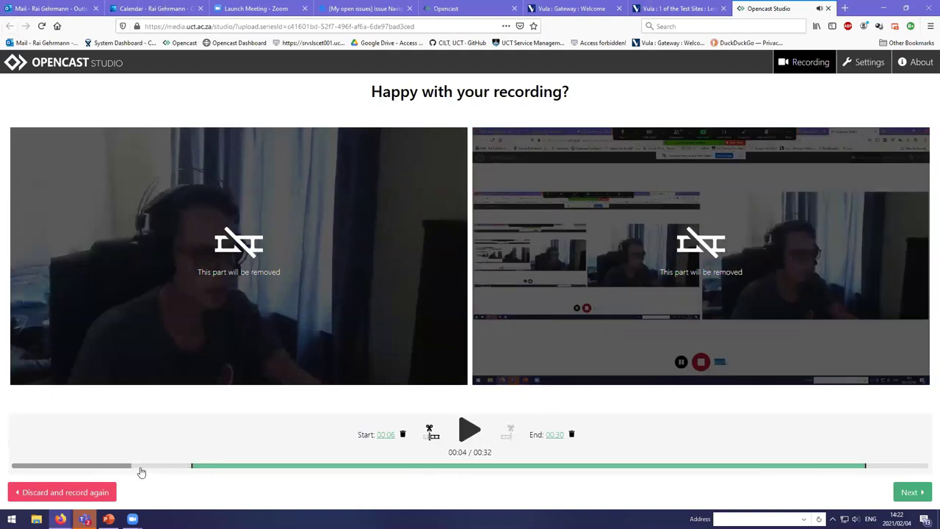
click(22, 466)
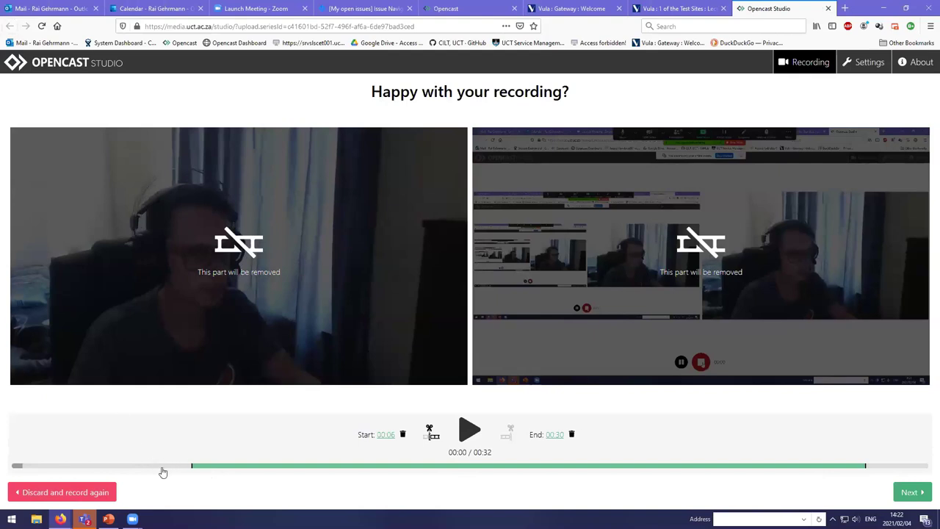
key(space)
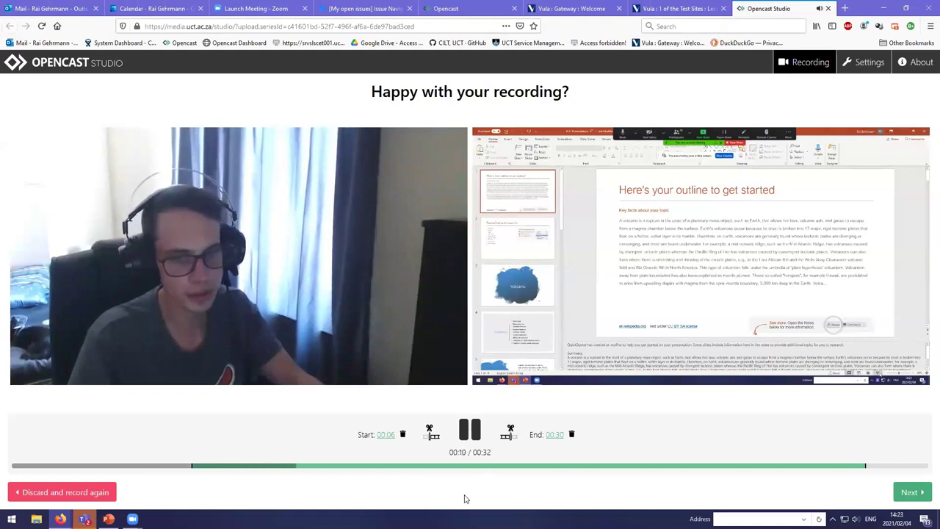
key(space)
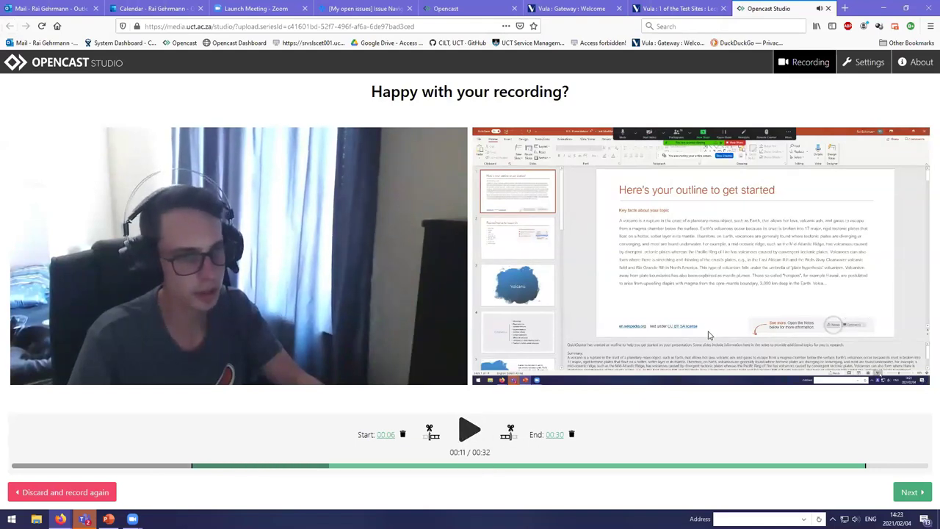
- Continue to the upload page, title the recording Webinar test and enter the presenter's first name
click(914, 490)
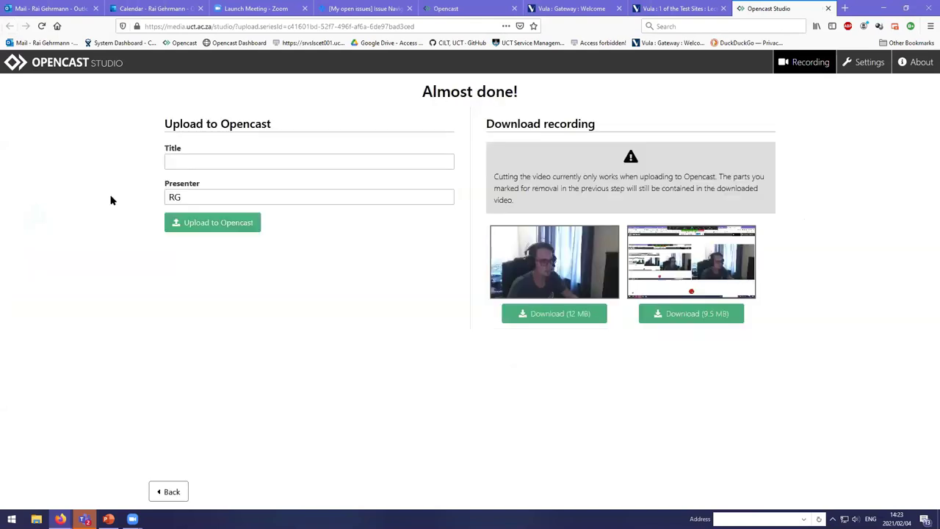
click(236, 156)
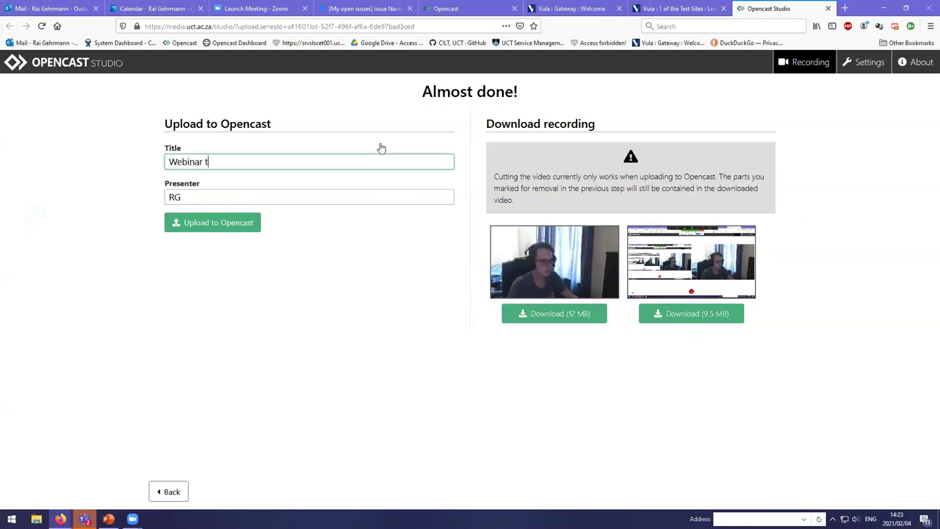
key(Tab)
text(Ra9i)
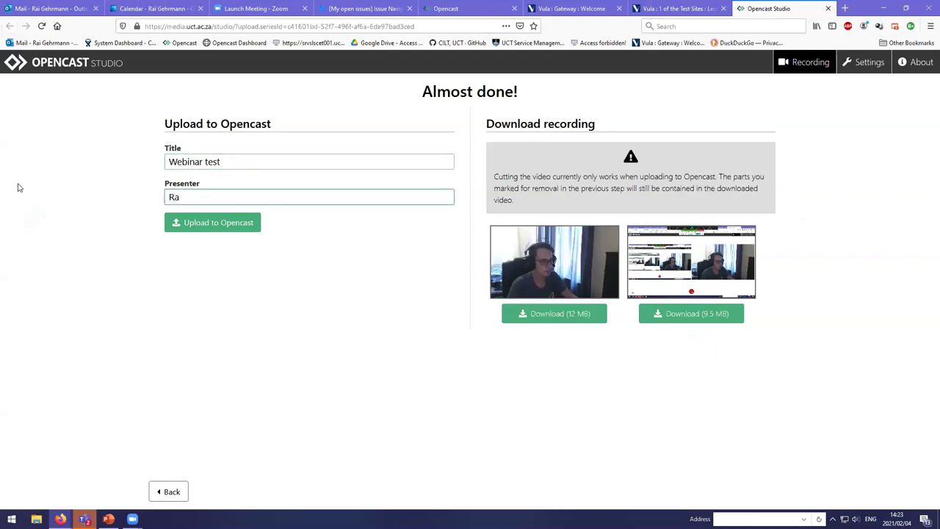
click(456, 371)
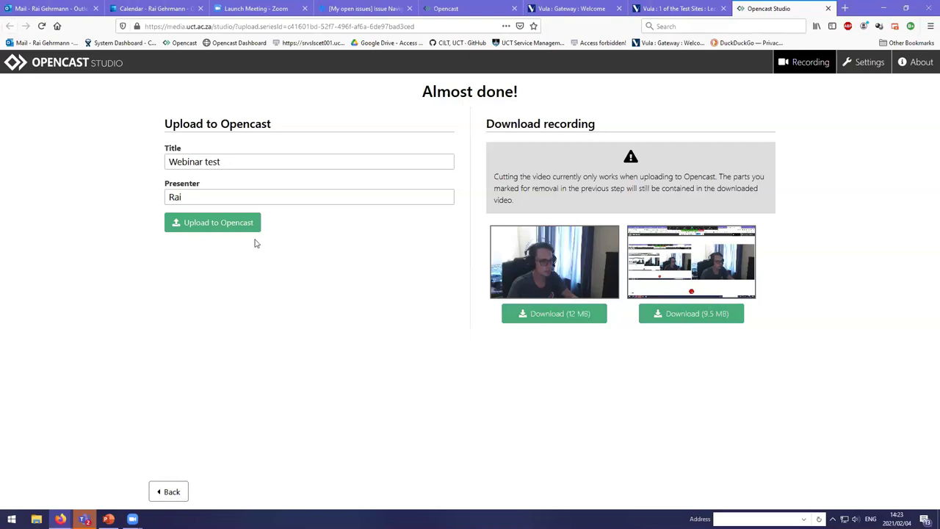
- Upload the recording to Opencast, request a new recording and cancel that request
click(227, 226)
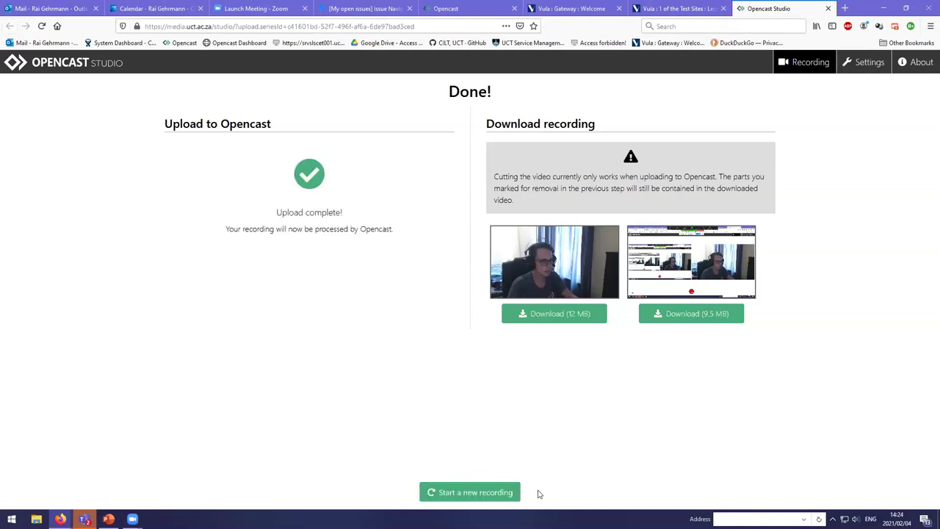
click(465, 495)
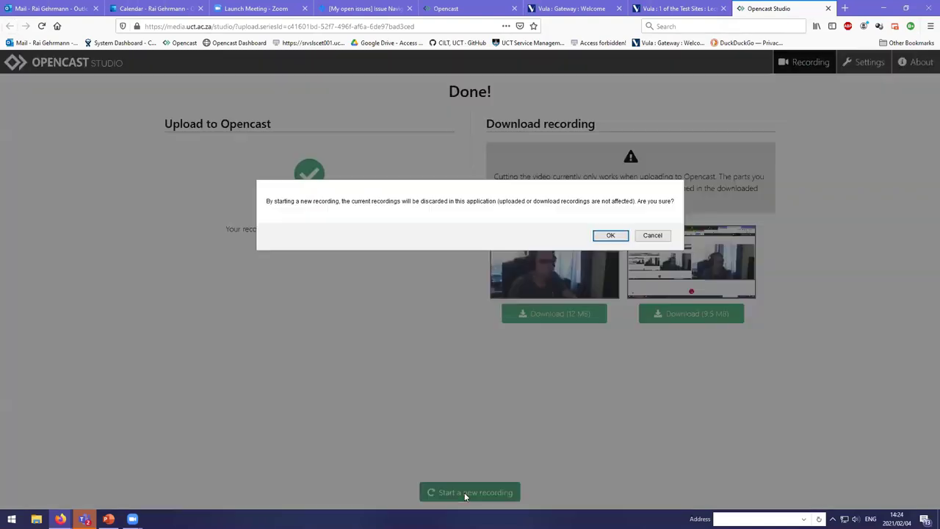
click(649, 236)
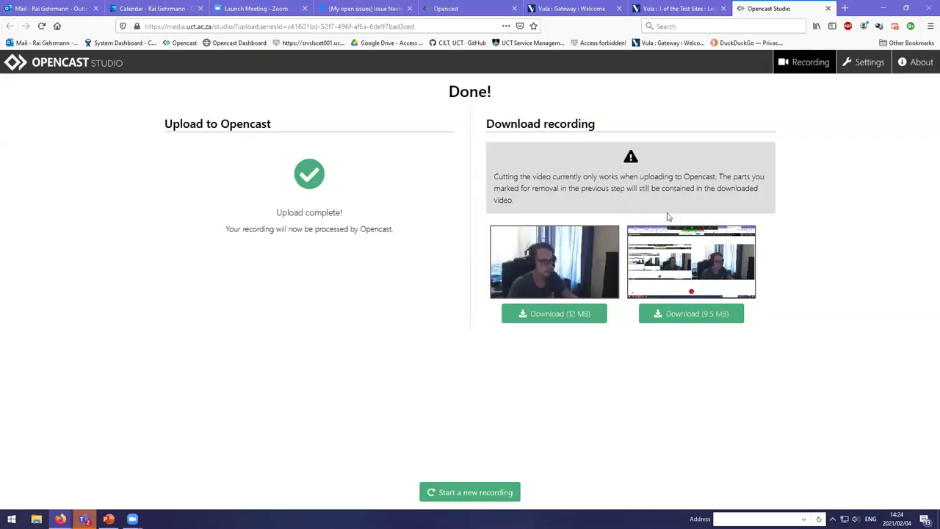
- Return to the Vula Lecture Videos management page, sort recordings by newest date and check the Webinar test entry's status
click(700, 10)
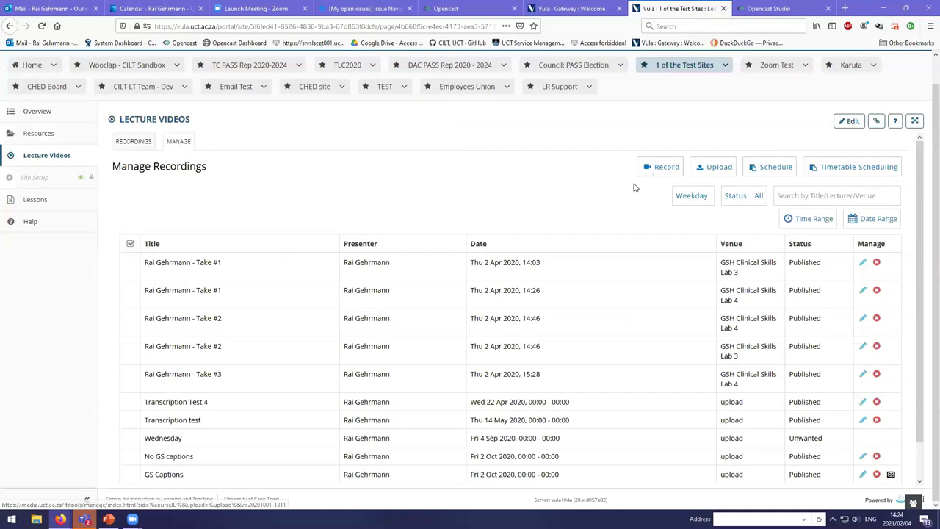
click(486, 249)
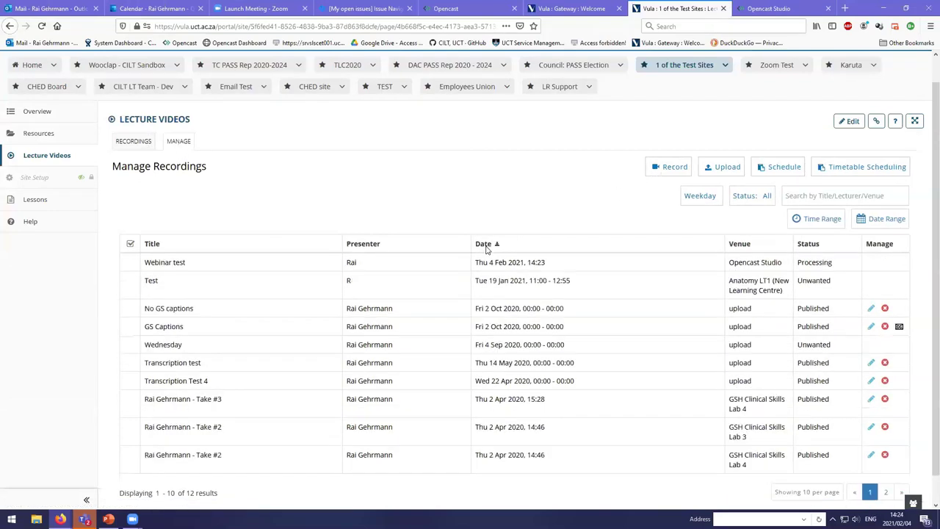
drag(147, 263, 837, 274)
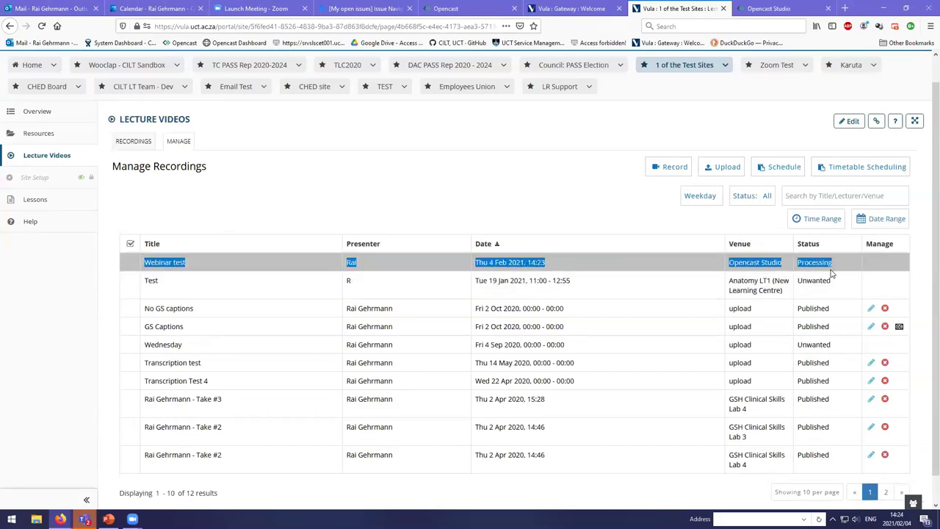
double_click(818, 261)
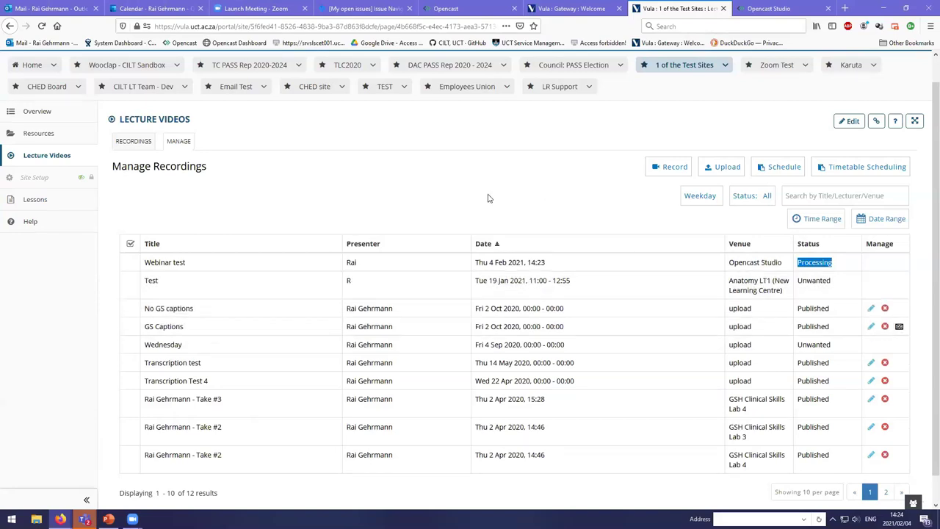
click(623, 218)
double_click(813, 262)
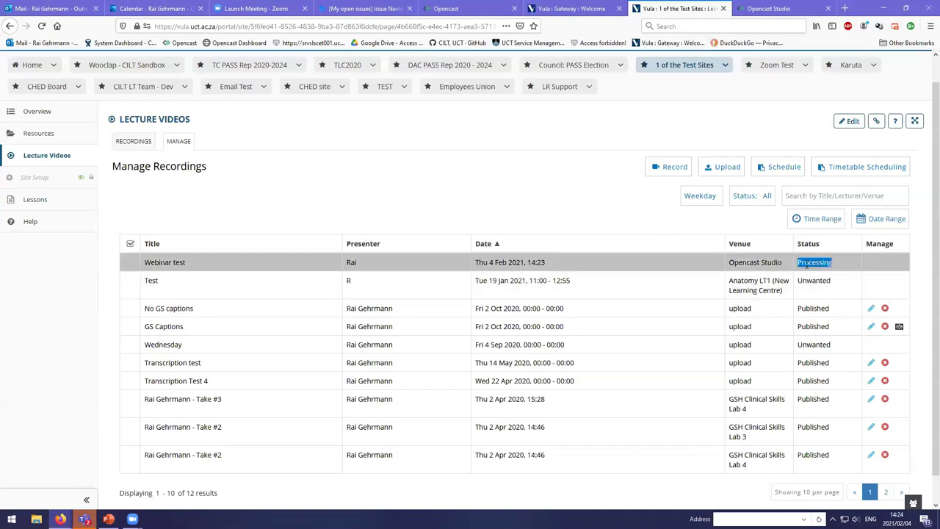
click(613, 200)
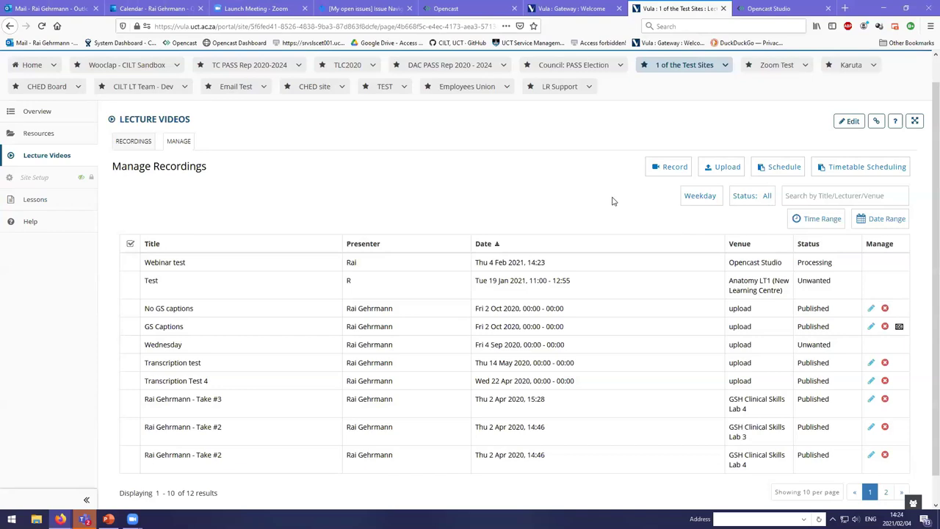
- Open the Upload video form, enter the title Webinar, go through its remaining fields and cancel the upload
click(727, 168)
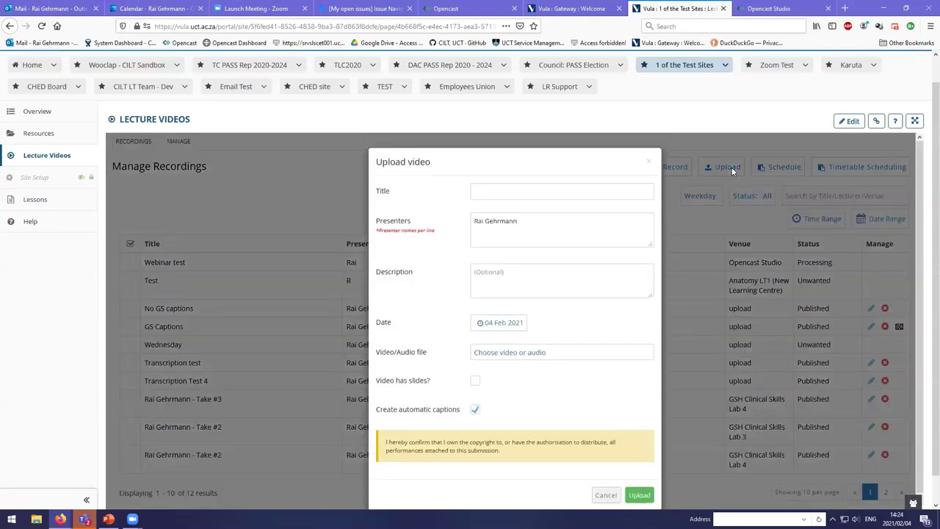
click(549, 185)
text(Webinar)
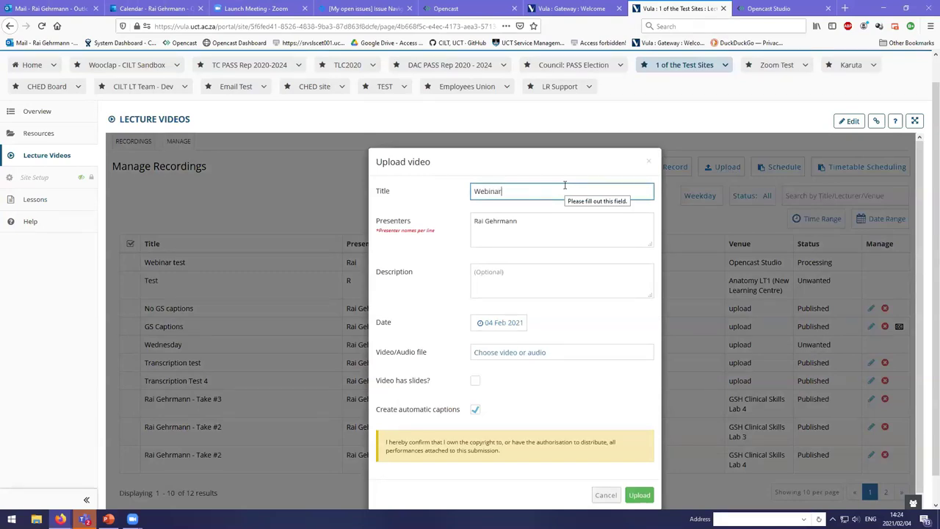
drag(550, 229, 468, 250)
click(550, 280)
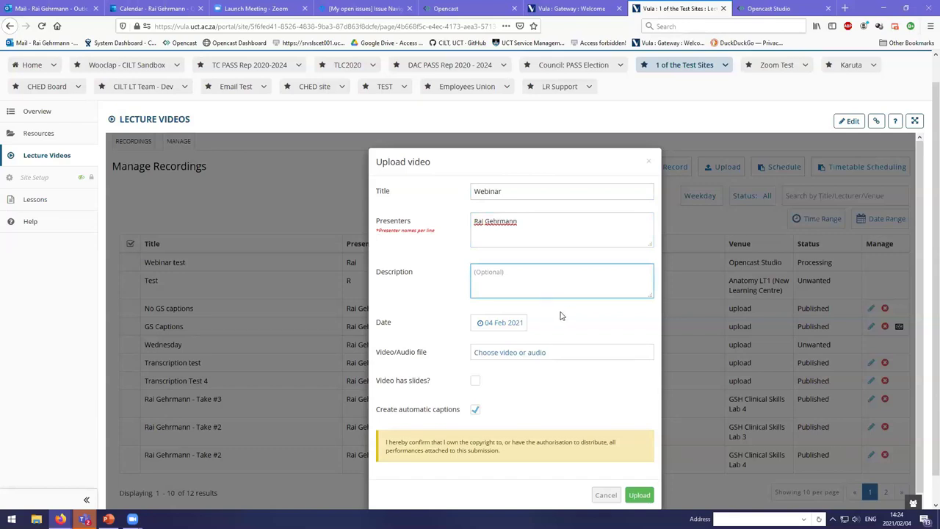
scroll(564, 317, down, 1)
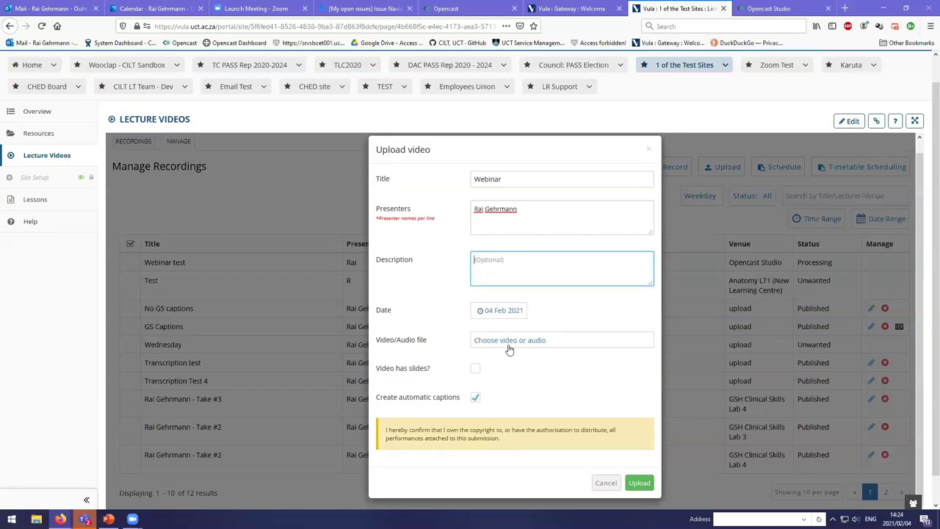
click(525, 365)
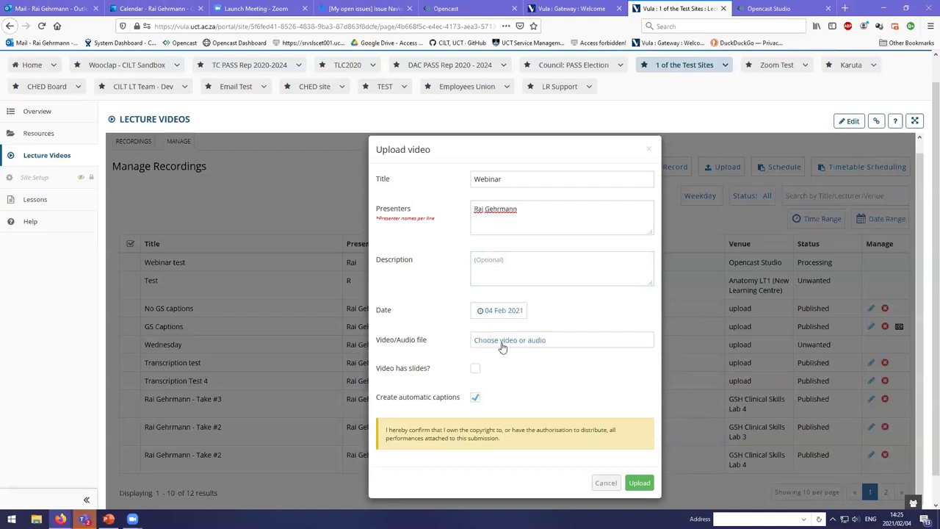
scroll(507, 352, down, 1)
click(644, 461)
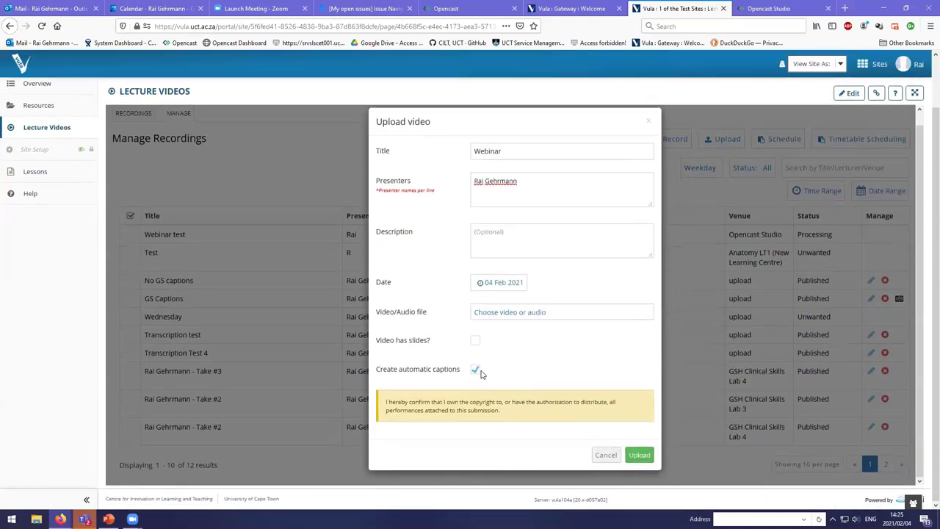
click(605, 454)
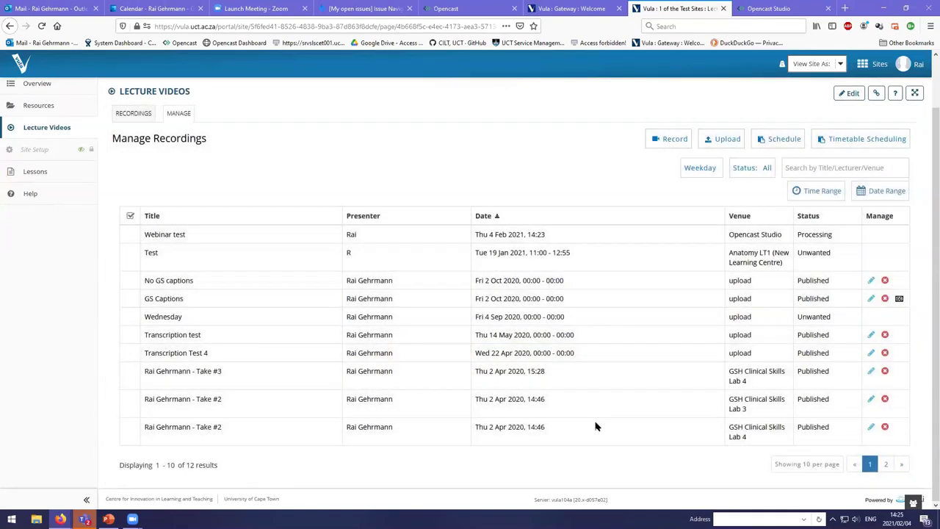
scroll(594, 425, up, 2)
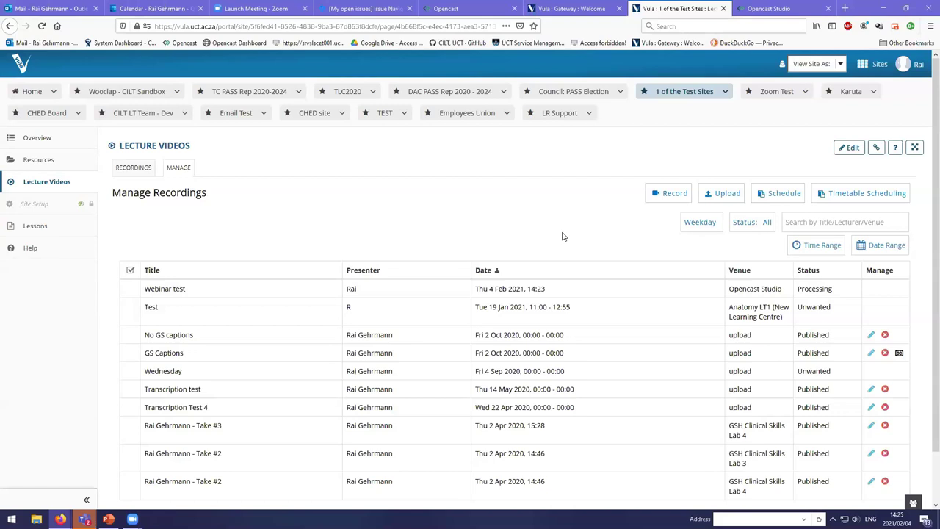
click(675, 197)
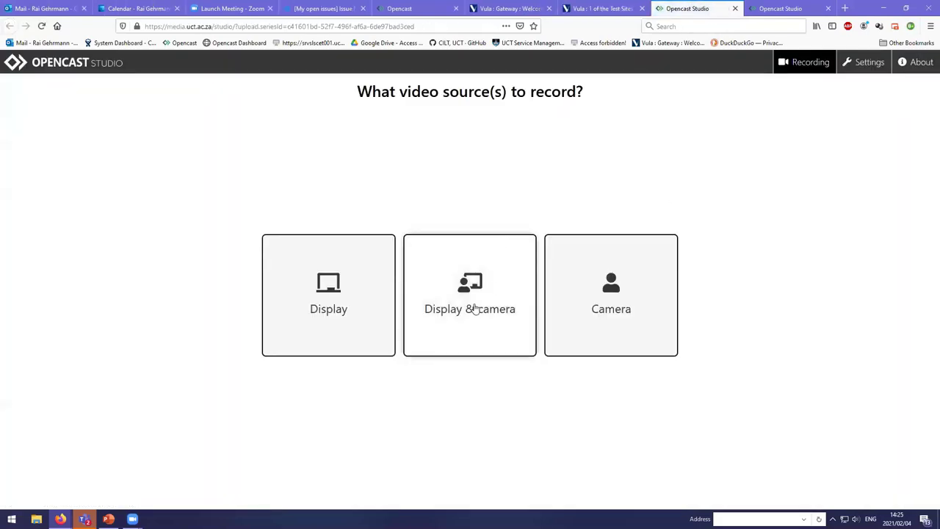
click(477, 309)
click(176, 97)
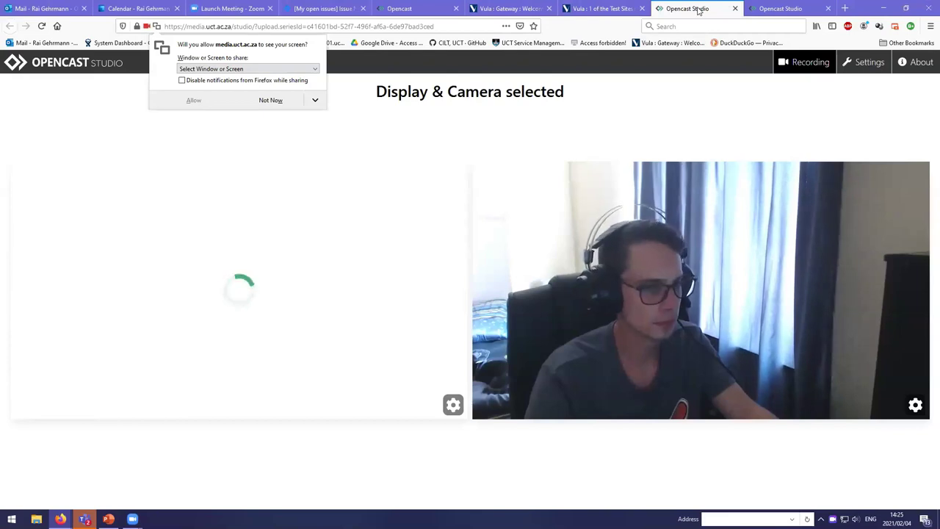
key(ctrl+shift+Tab)
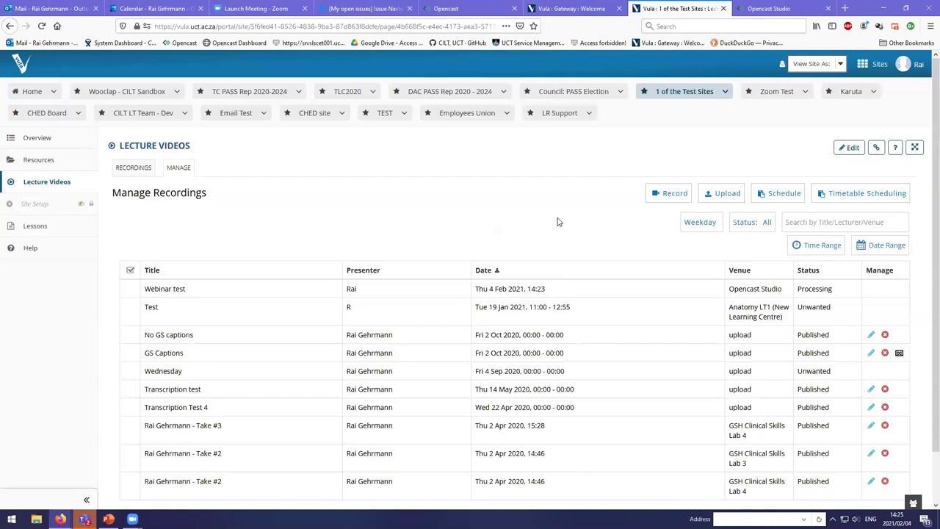
- Switch to the TEST Presentation in PowerPoint, page through a few slides and select the first slide
click(109, 518)
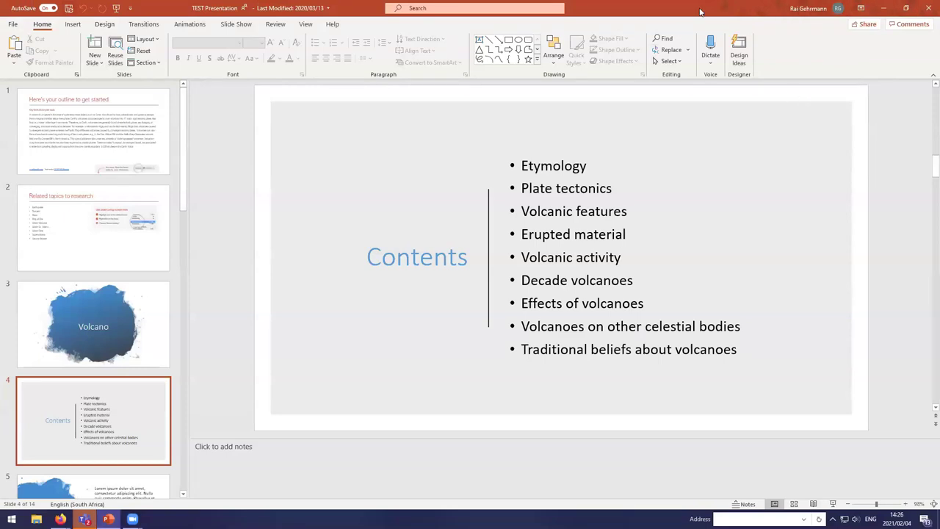
key(Page_Down)
key(Page_Down)
key(Page_Down)
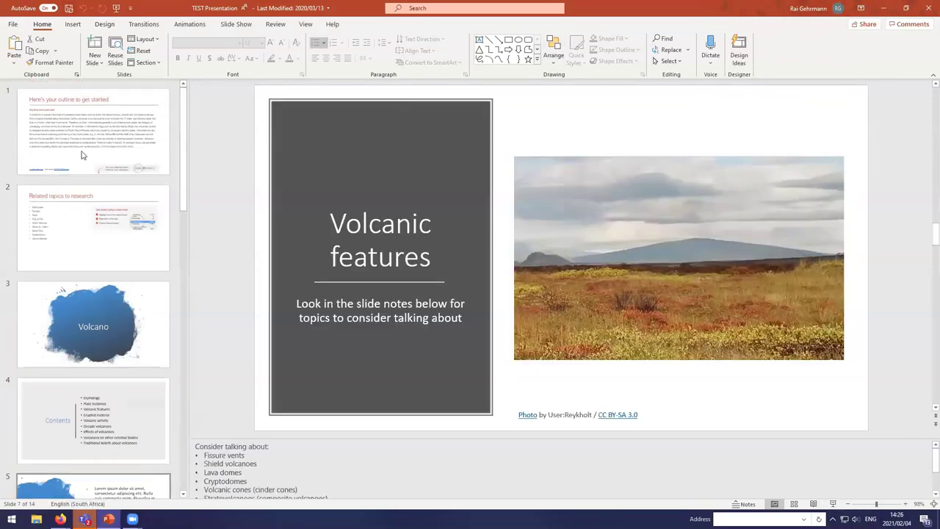
click(83, 155)
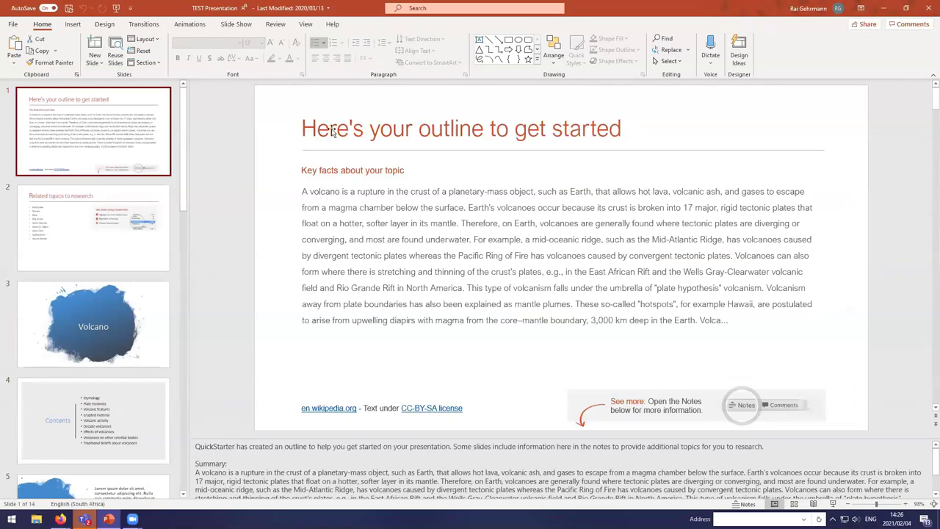
click(832, 505)
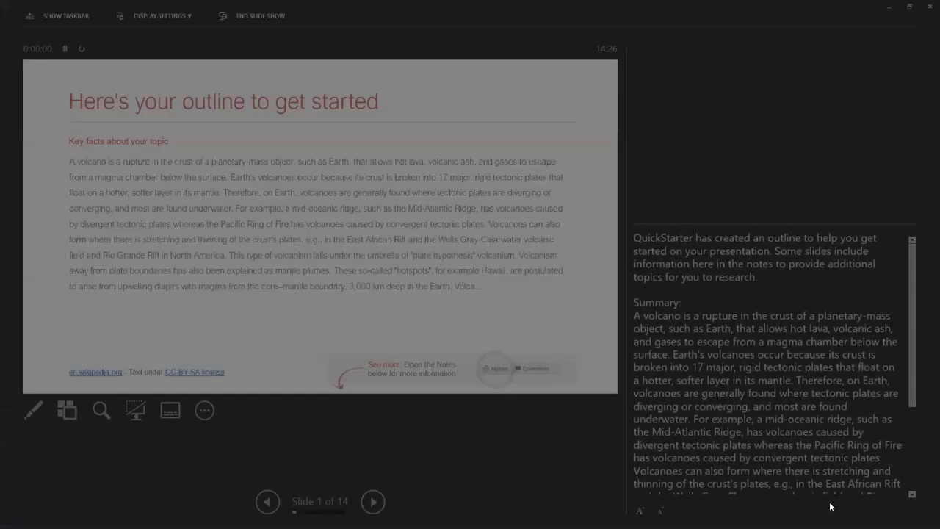
key(Escape)
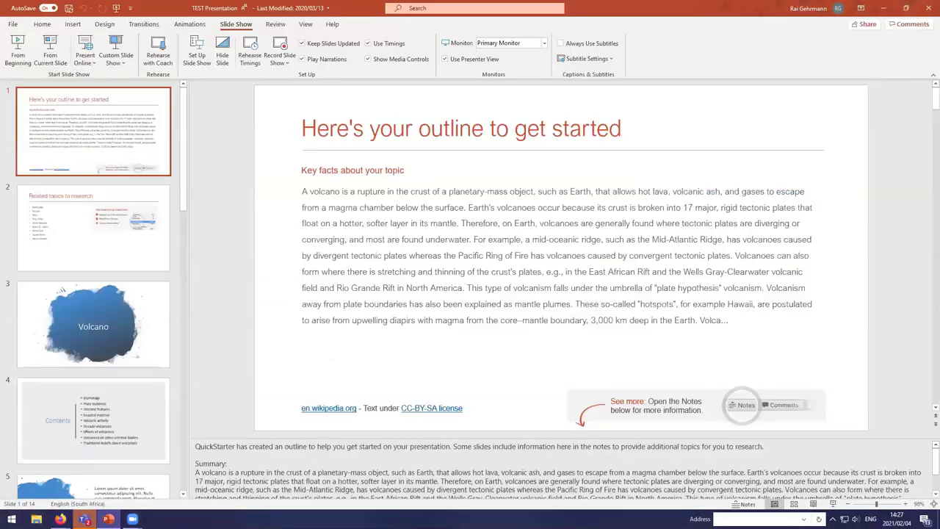
mouse_move(60, 518)
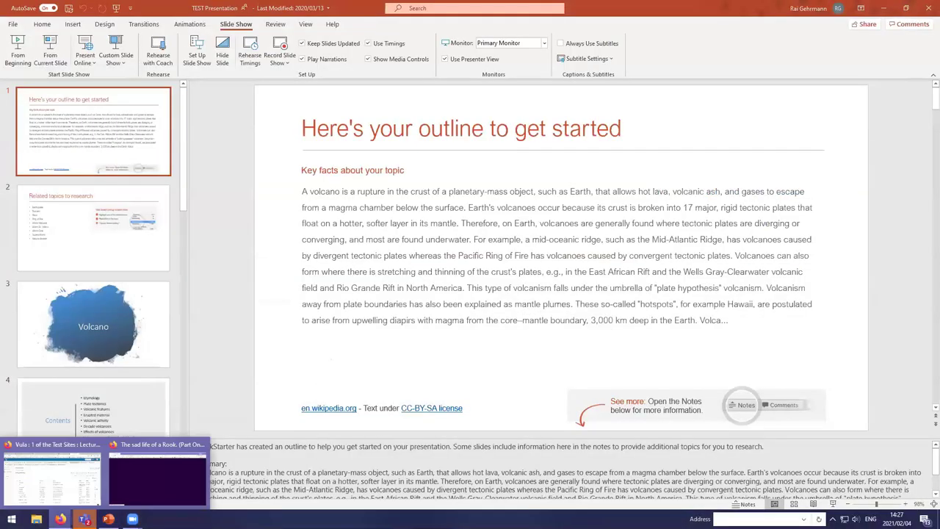
click(89, 504)
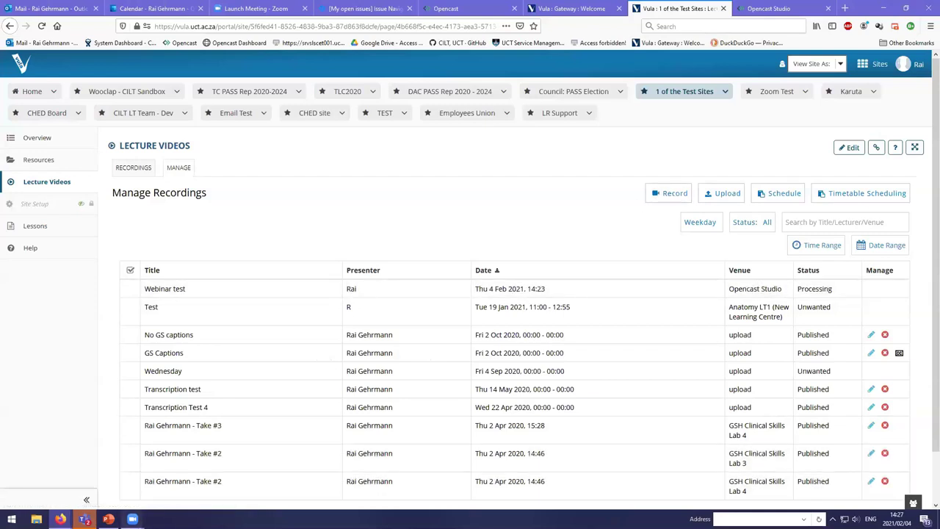
- Return to PowerPoint, start the TEST Presentation slide show and advance to the Related topics to research slide
click(109, 519)
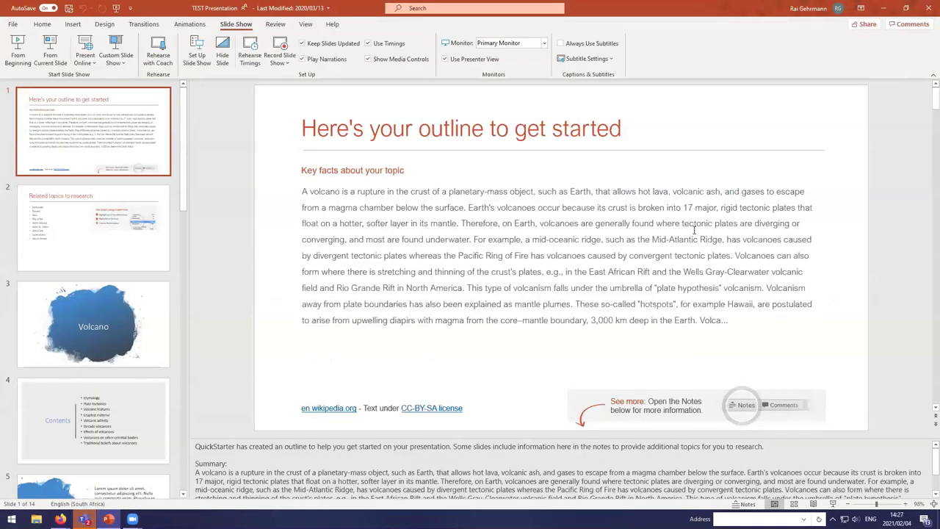
click(834, 506)
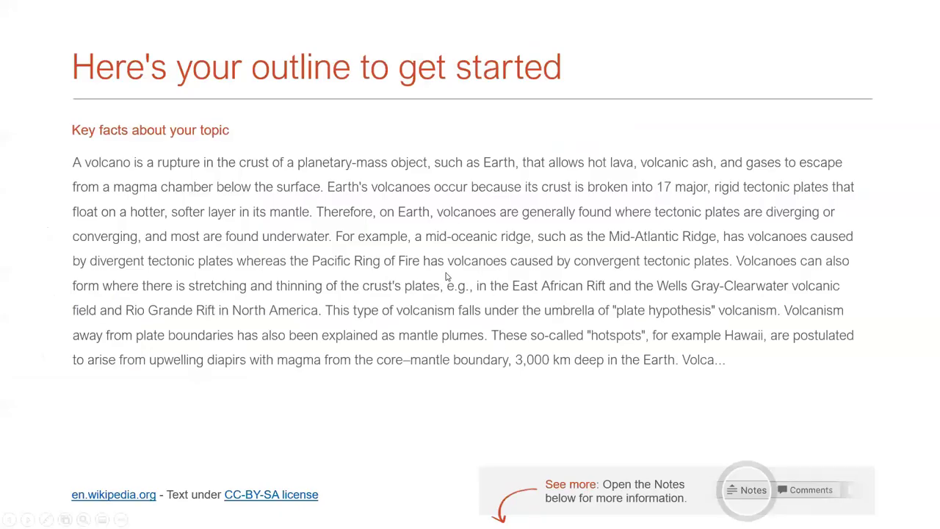
click(445, 277)
- Leave the slide show running and switch back to the Vula Lecture Videos page in Firefox
key(alt+Tab)
key(alt+Tab)
key(alt+Tab)
key(alt+Tab)
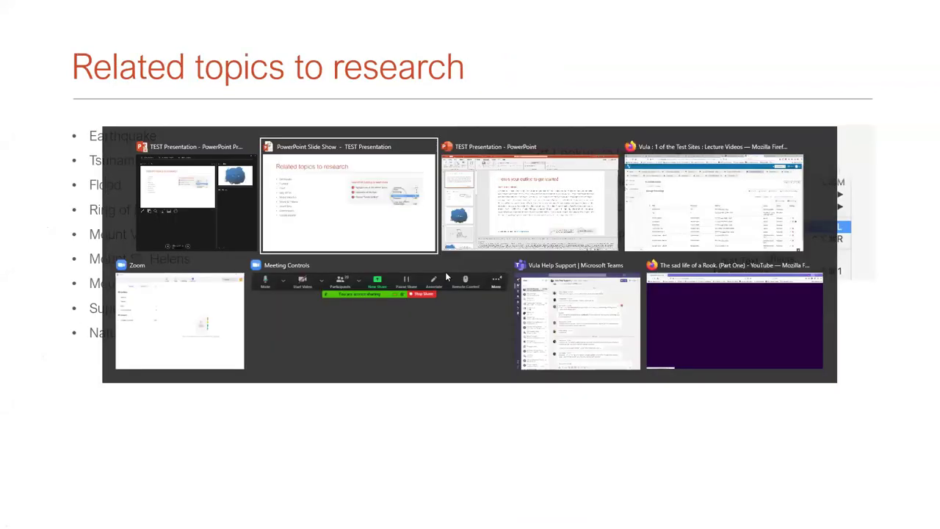
key(alt+Tab)
key(alt+Tab)
key(alt+Tab)
key(alt+Tab)
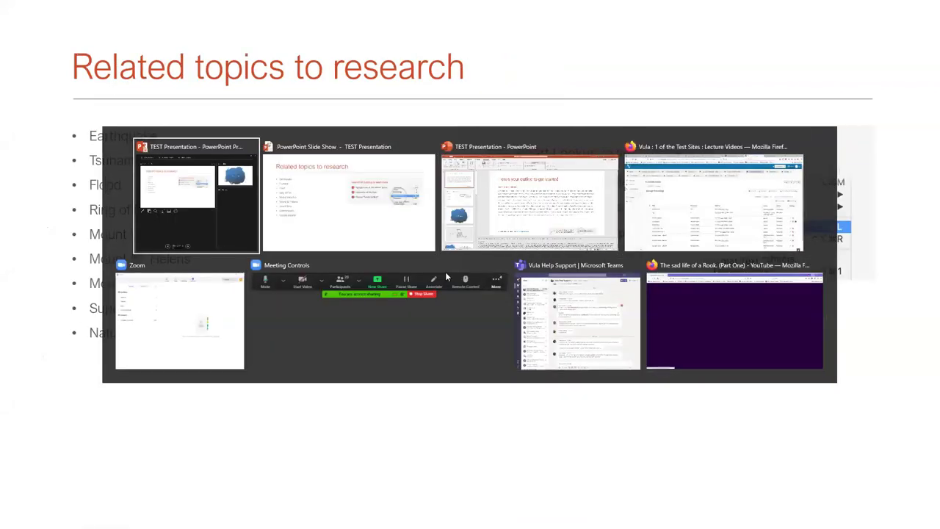
key(alt+Tab)
key(alt+Tab)
key(alt+Tab)
key(alt+Tab)
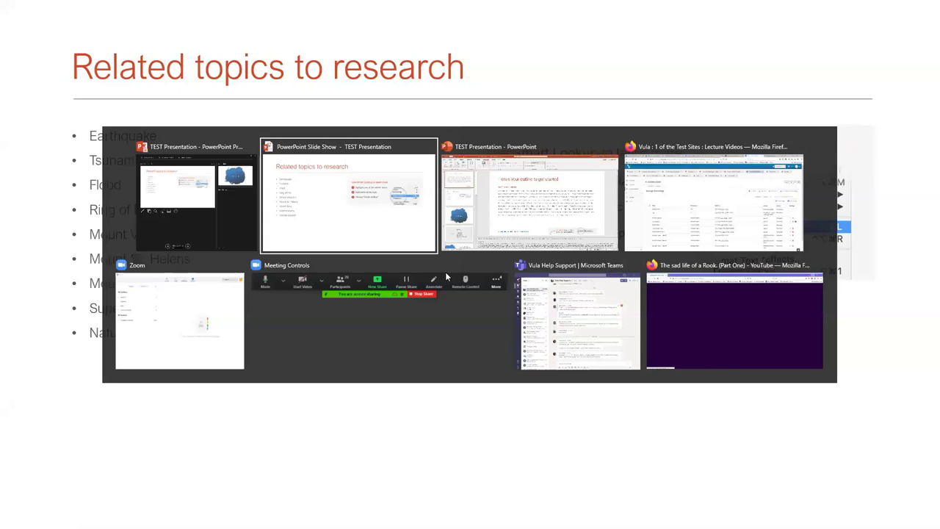
key(alt+Tab)
key(alt+Tab)
key(alt+Tab)
key(alt+Tab)
key(alt+Tab)
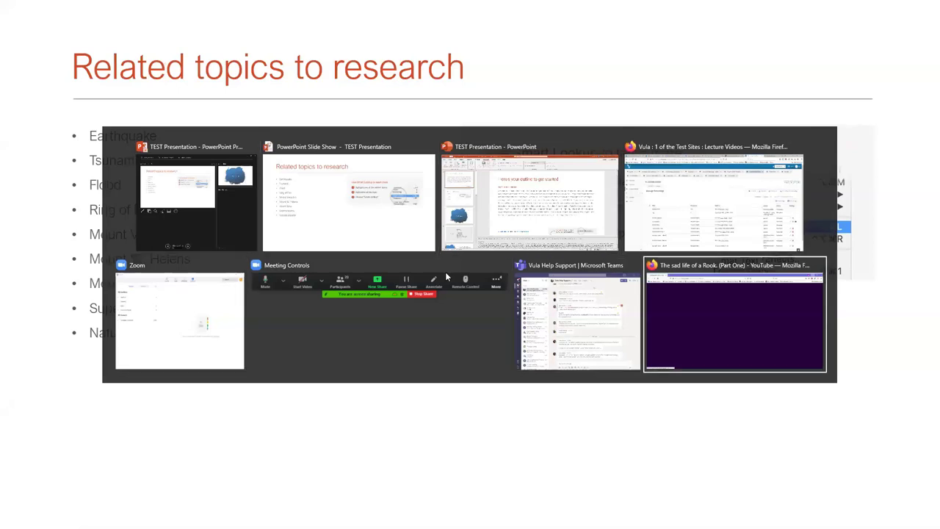
key(alt+Tab)
key(alt+Tab)
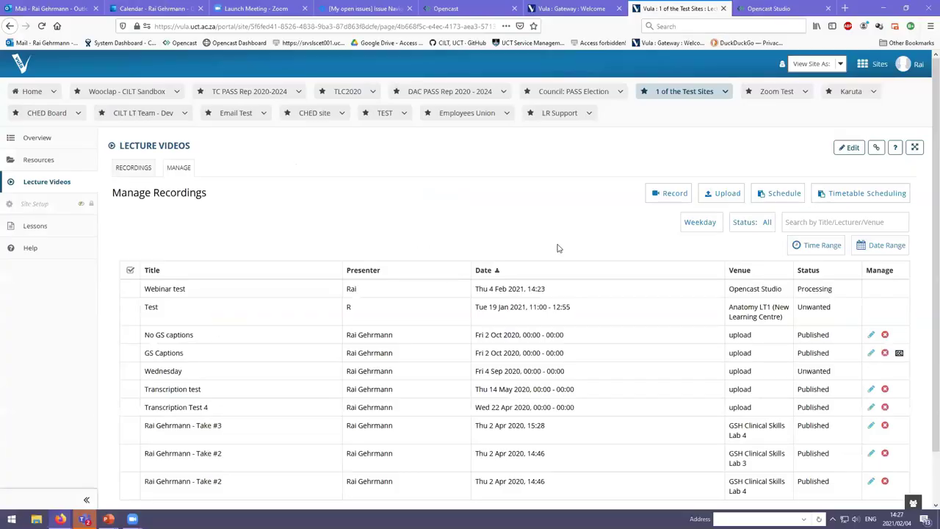
- Start a new Opencast Studio recording with Display & camera as the source and allow camera access
click(667, 193)
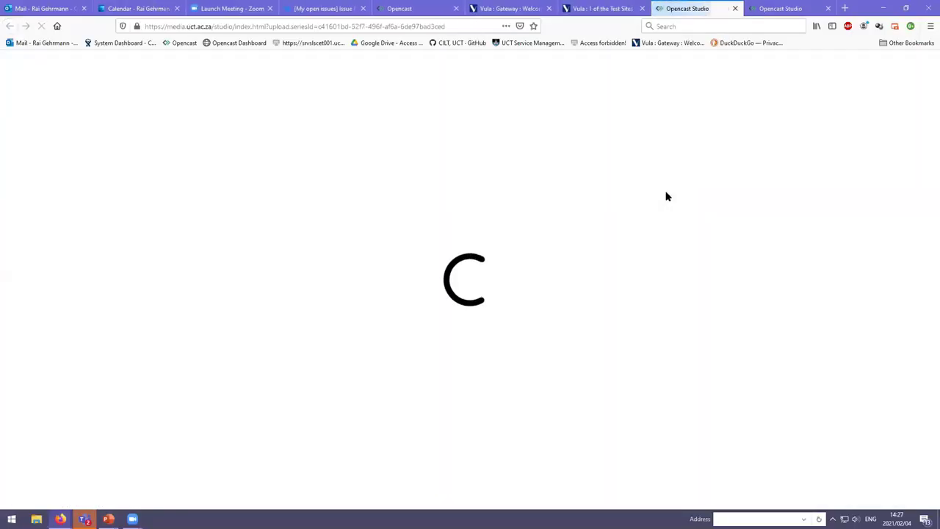
click(522, 306)
click(175, 103)
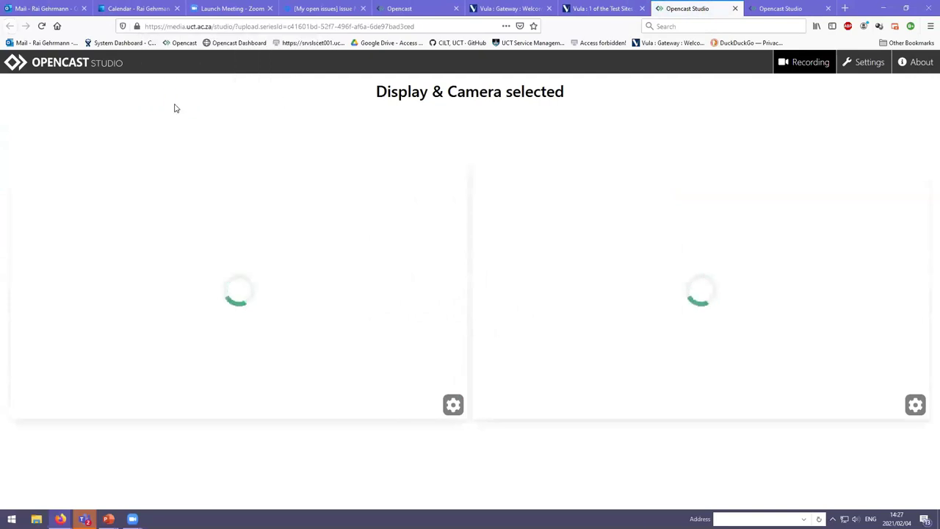
- Compare the PowerPoint windows available for sharing, select PowerPoint Slide Show - TEST Presentation and allow it to be shared
click(229, 68)
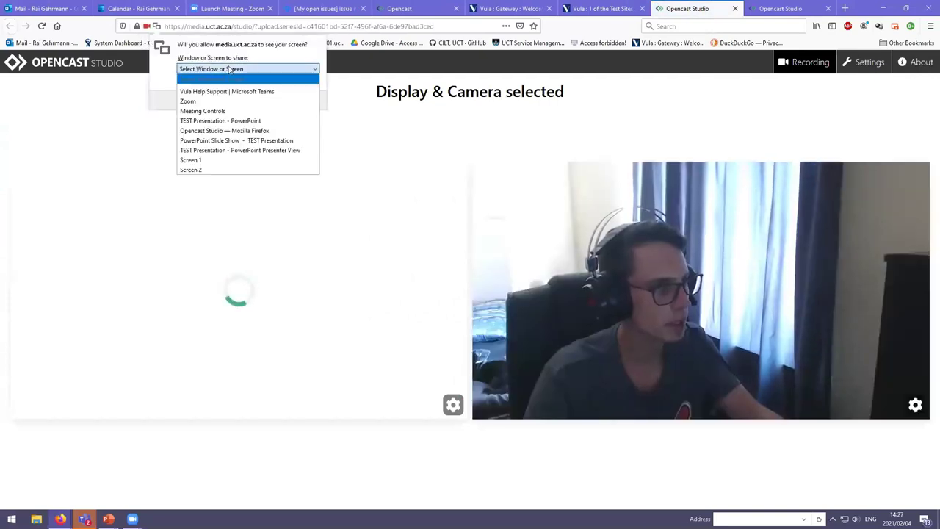
click(220, 144)
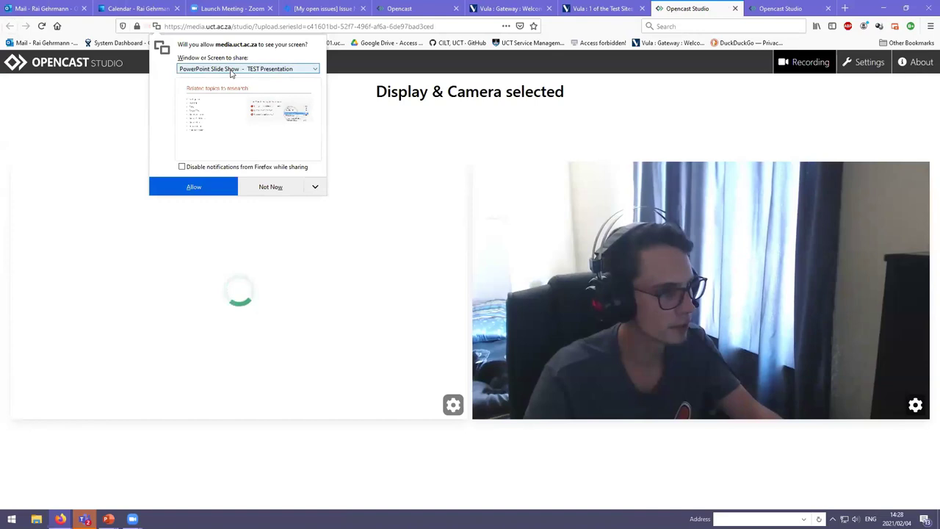
click(231, 73)
click(221, 147)
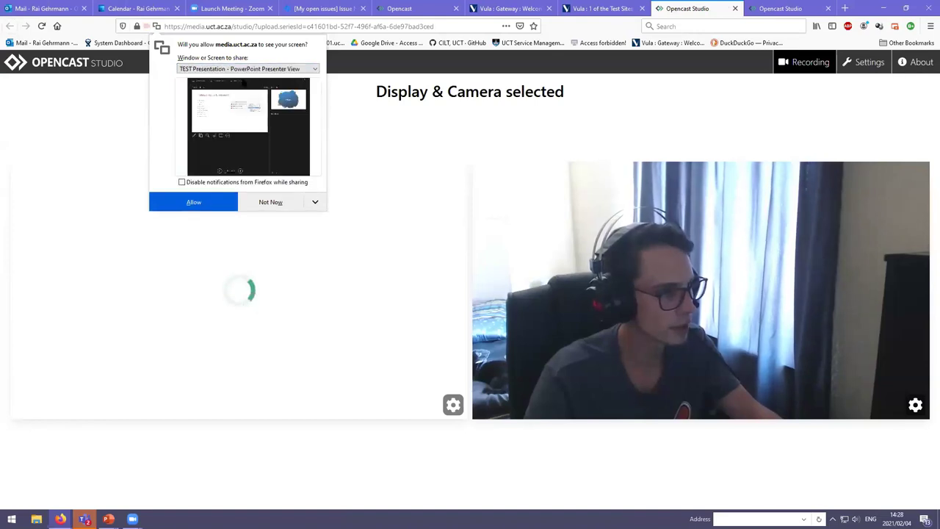
click(257, 73)
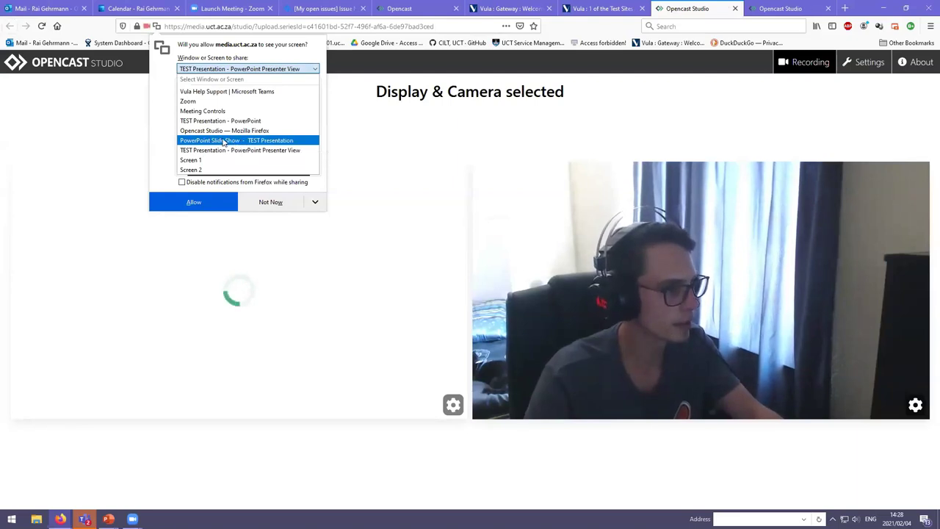
click(235, 120)
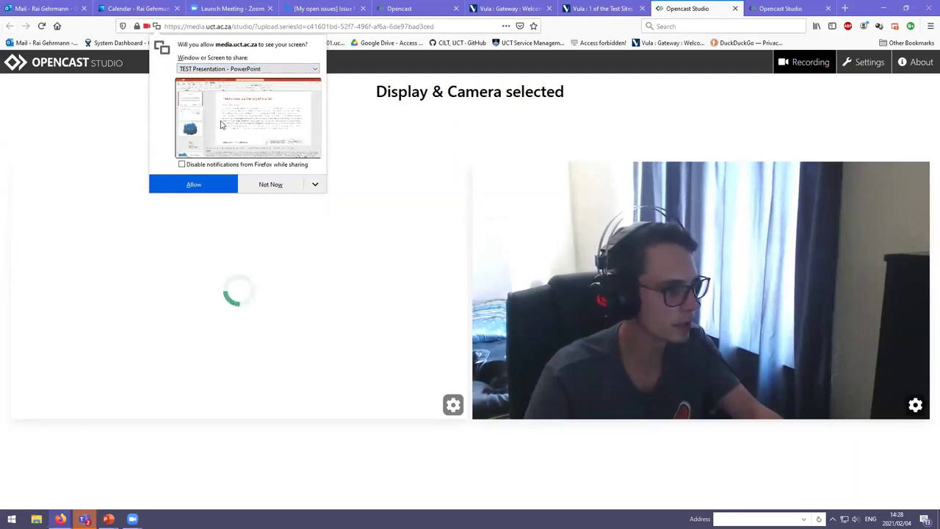
click(259, 69)
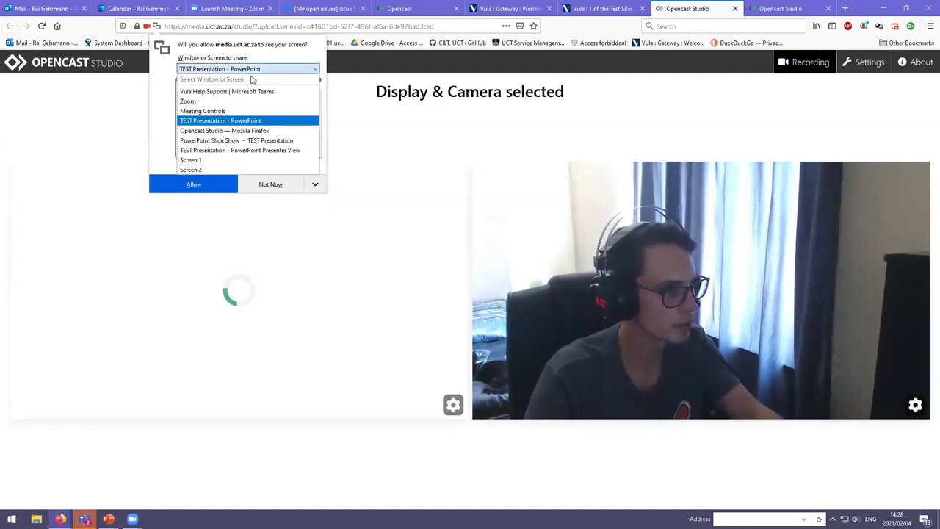
click(231, 139)
click(242, 69)
click(227, 139)
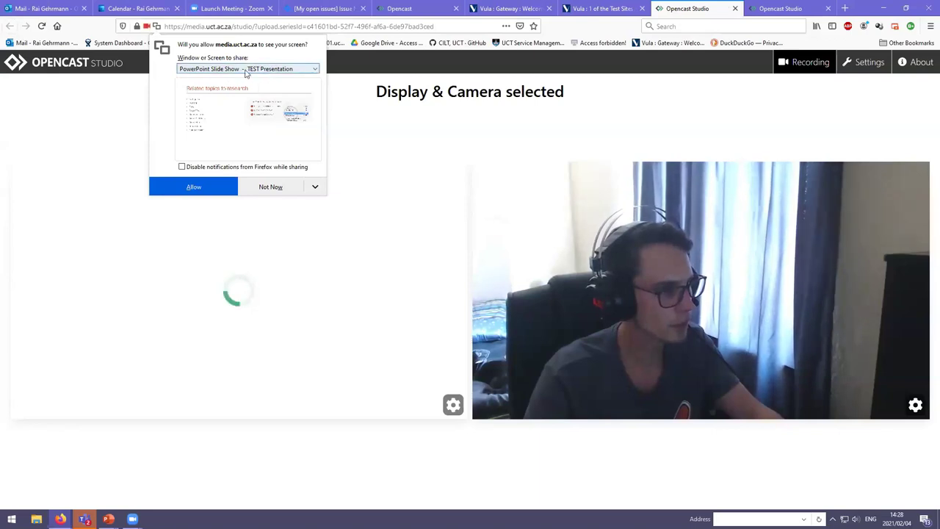
click(195, 188)
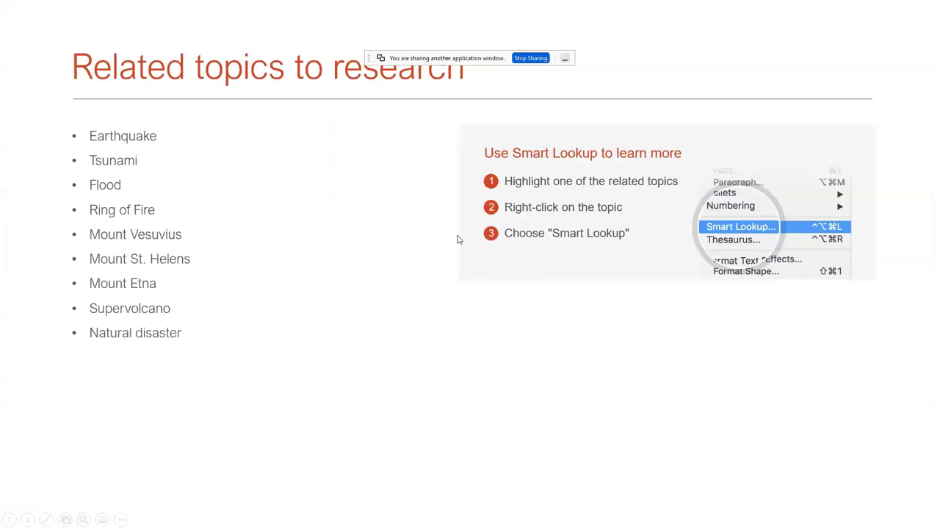
- Move the running slide show to the Volcano slide and switch back to Opencast Studio
key(Home)
key(alt+Tab)
key(alt+Tab)
key(alt+Tab)
key(alt+Tab)
key(alt+Tab)
key(alt+Tab)
key(alt+Tab)
key(alt+Tab)
key(alt+Tab)
key(alt+Tab)
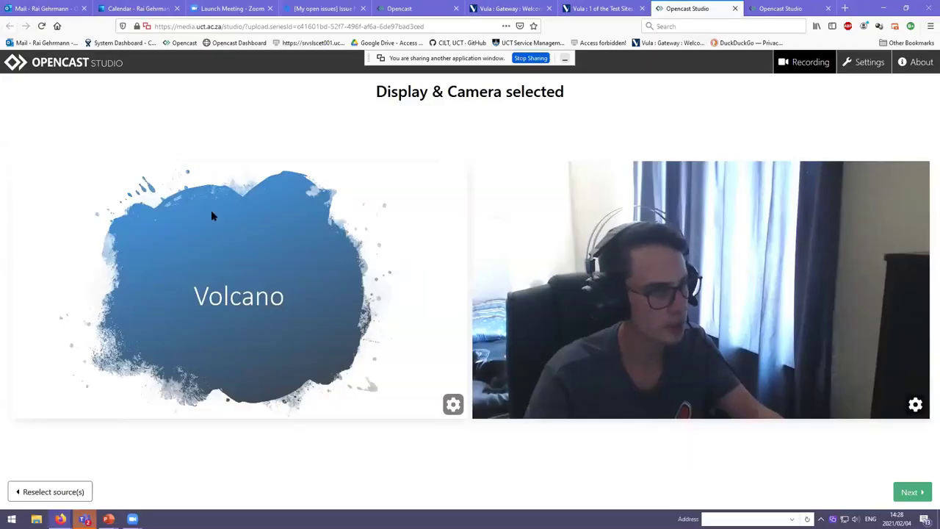
- Accept the display and camera sources, choose the microphone for audio and start recording
click(913, 493)
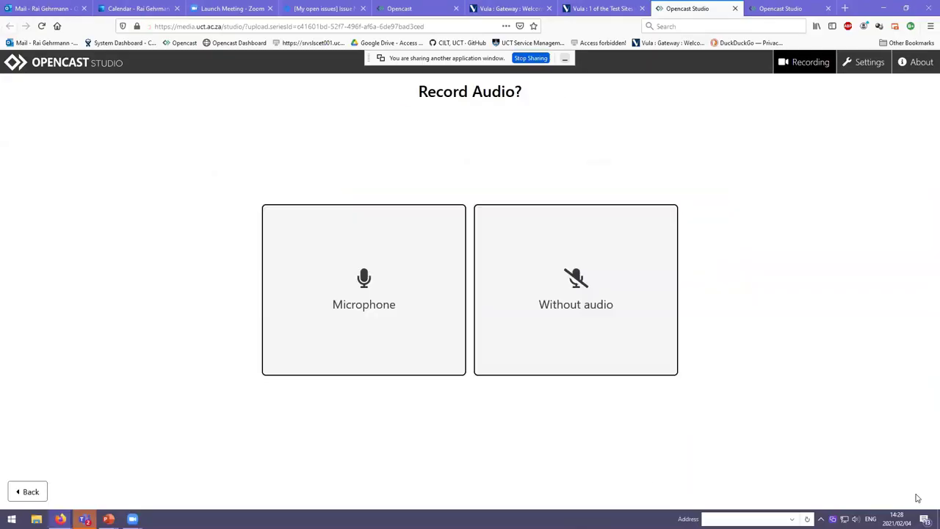
click(358, 298)
click(193, 108)
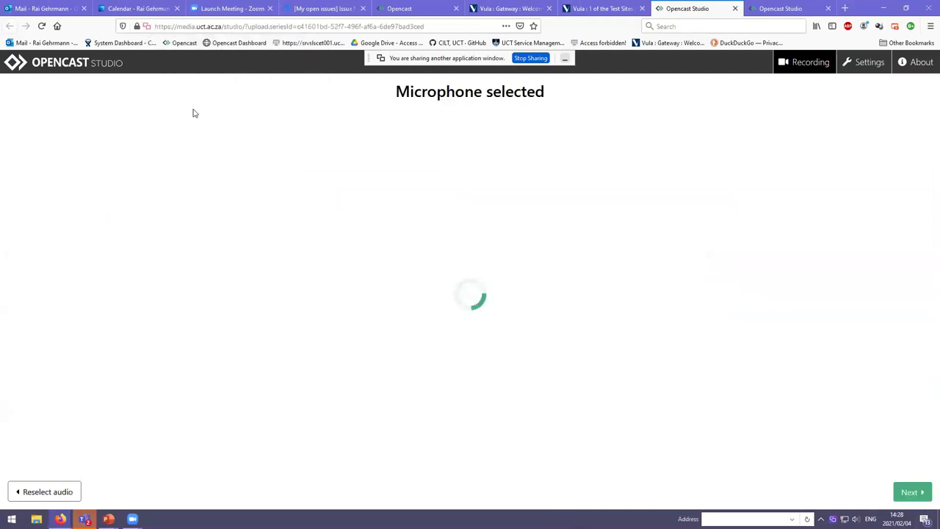
click(912, 491)
click(470, 482)
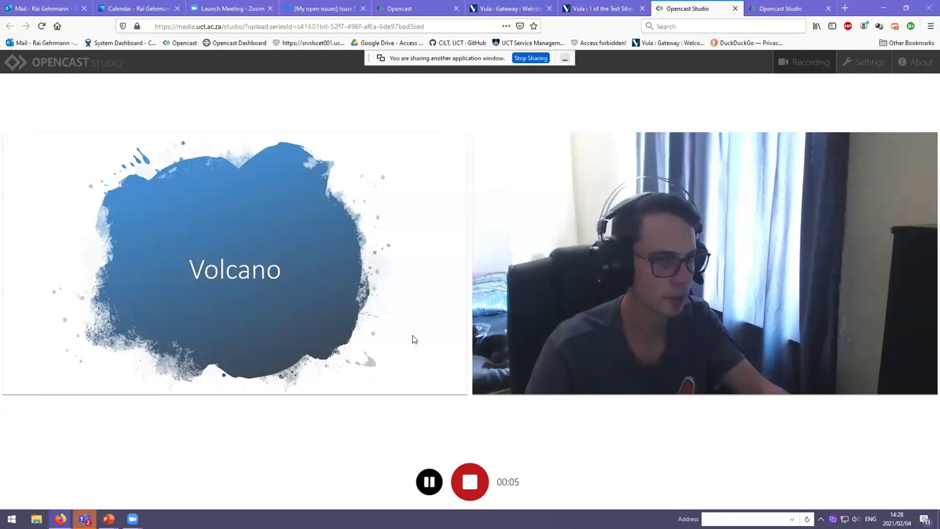
- Switch to the slide show while recording, advance to the Etymology slide and return to Opencast Studio
key(alt+Tab)
key(alt+Tab)
key(alt+shift+Tab)
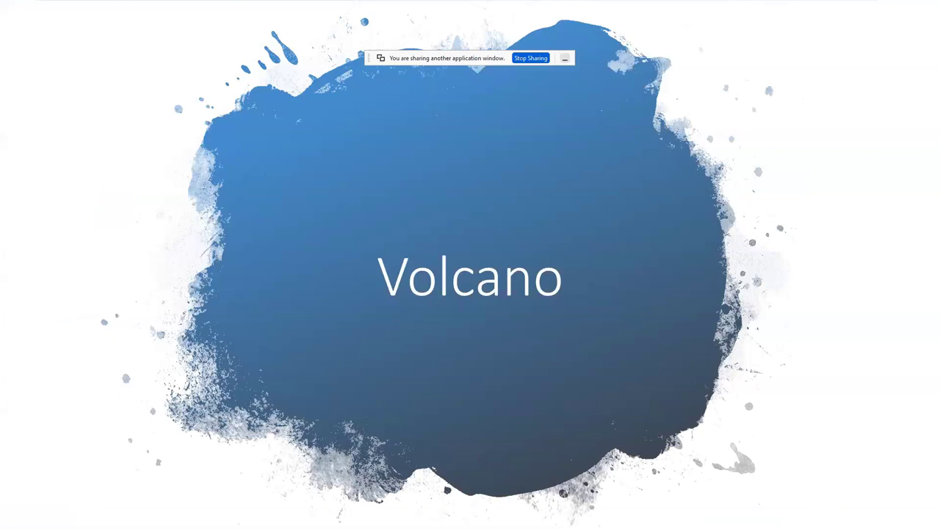
key(Right)
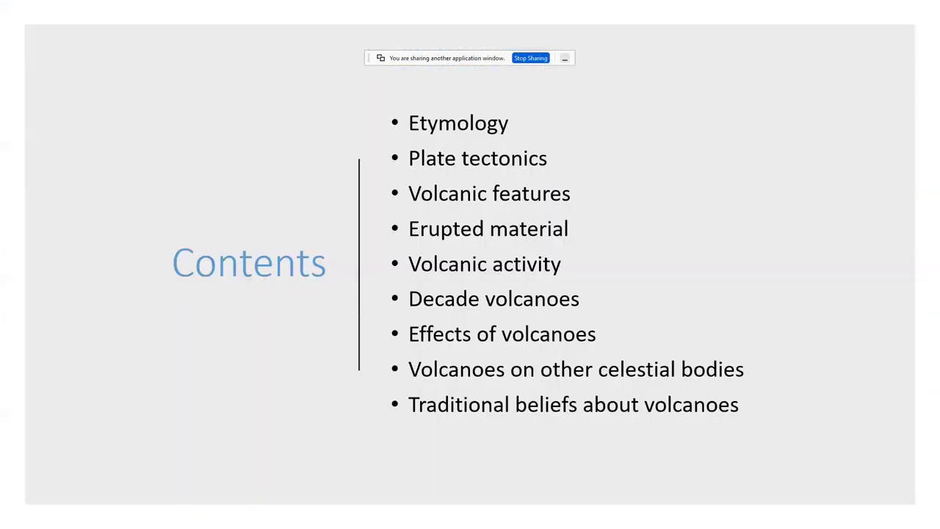
key(Right)
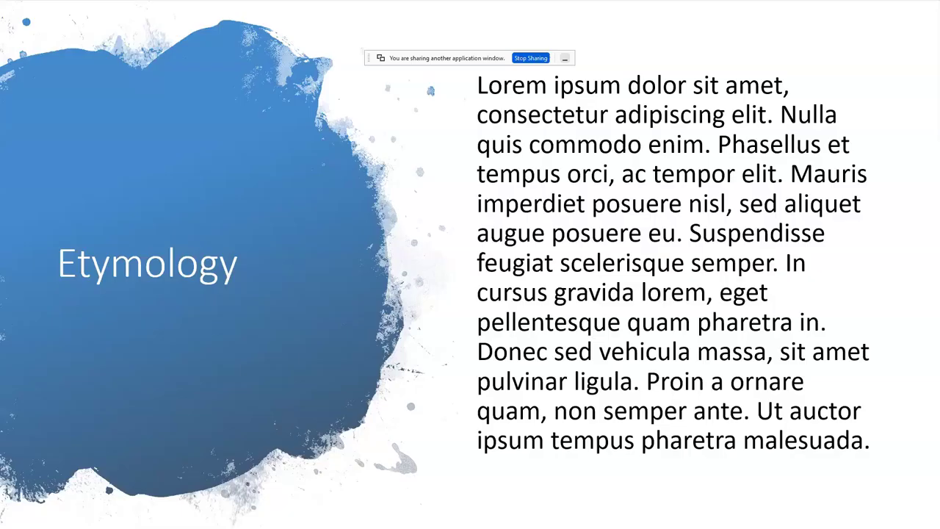
key(alt+Tab)
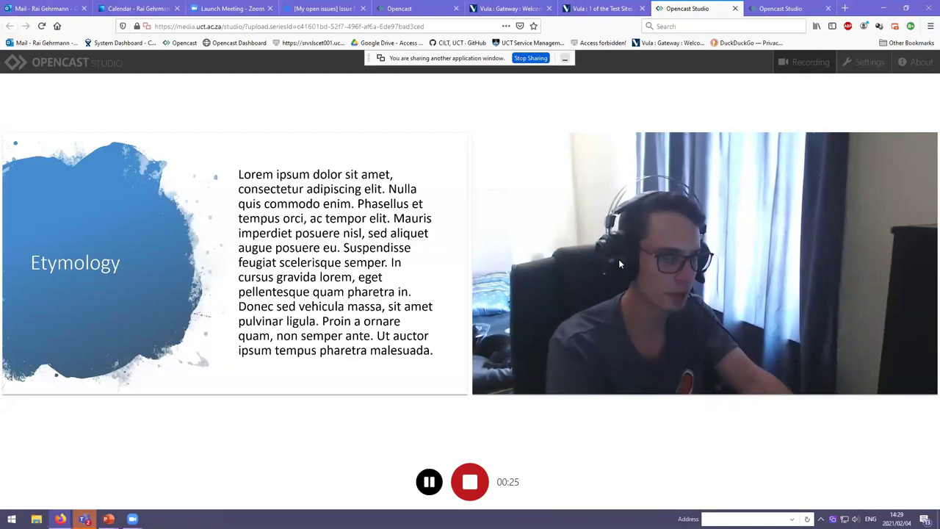
- Switch to the slide show while recording, browse its slides up to Volcanic features and return to Opencast Studio
key(alt+Tab)
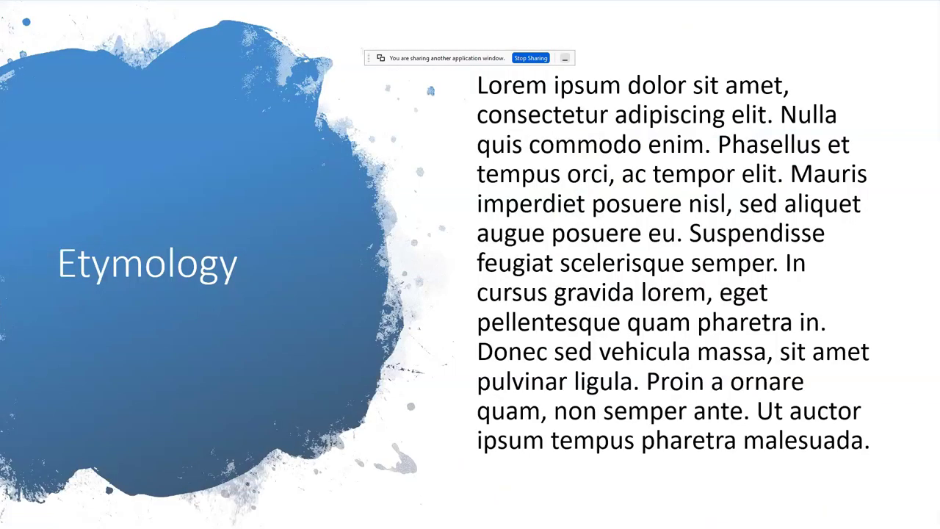
key(Left)
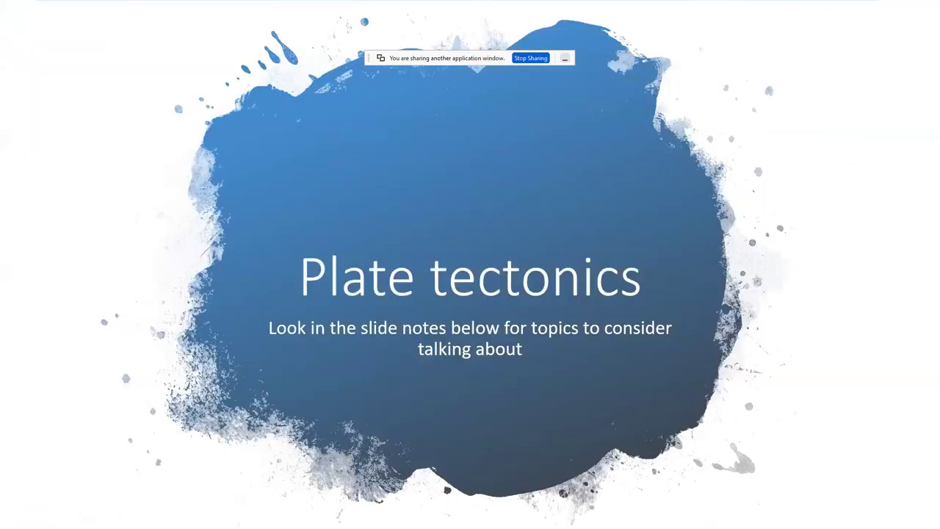
key(Right)
key(alt+Tab)
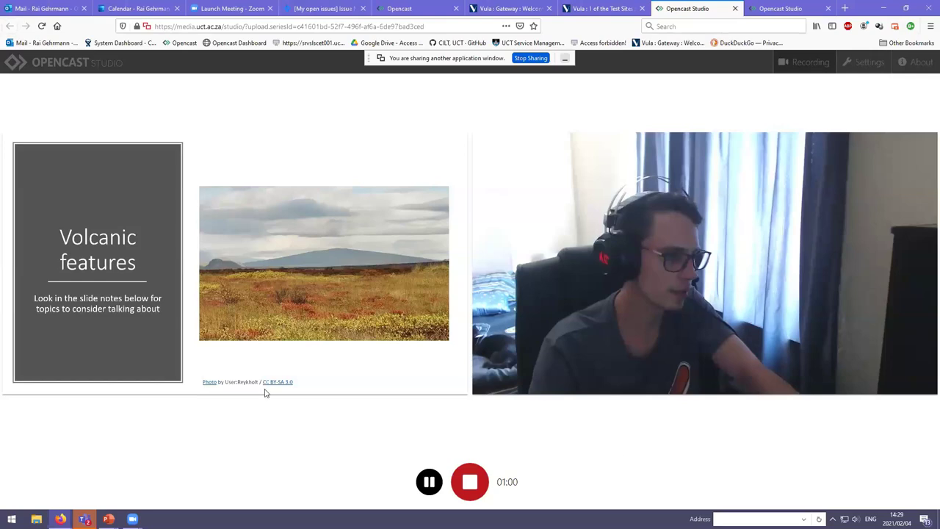
- Fit the PowerPoint editing window to the left half of the display and briefly run the slide show from the Volcanic features slide
key(alt+Tab)
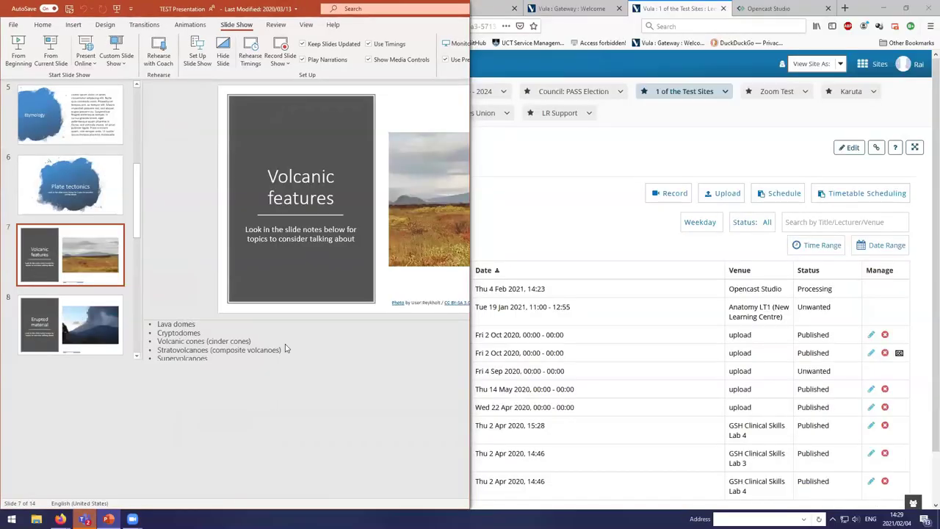
key(super+Left)
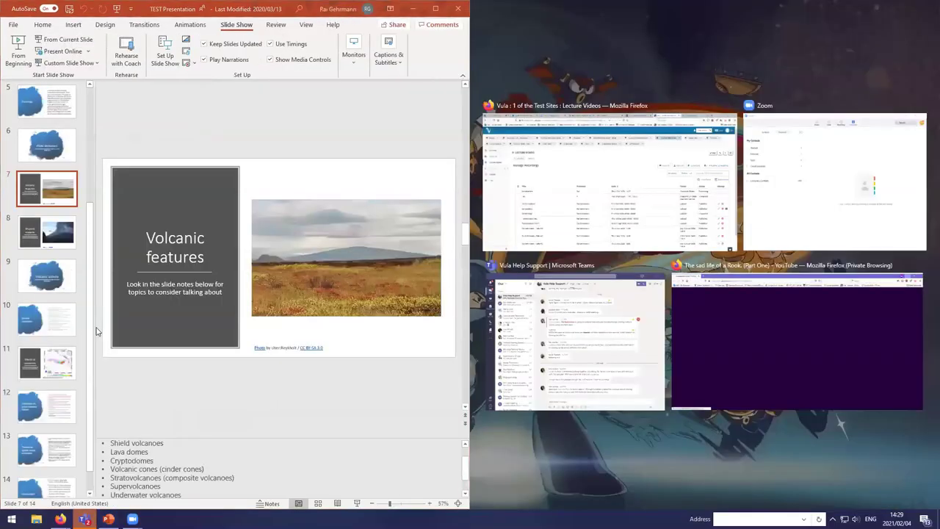
click(357, 504)
click(357, 504)
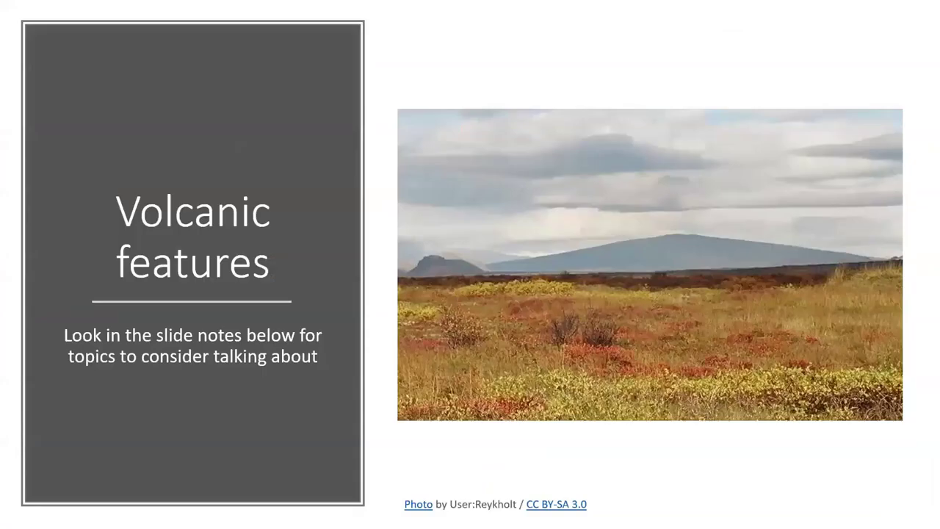
key(Escape)
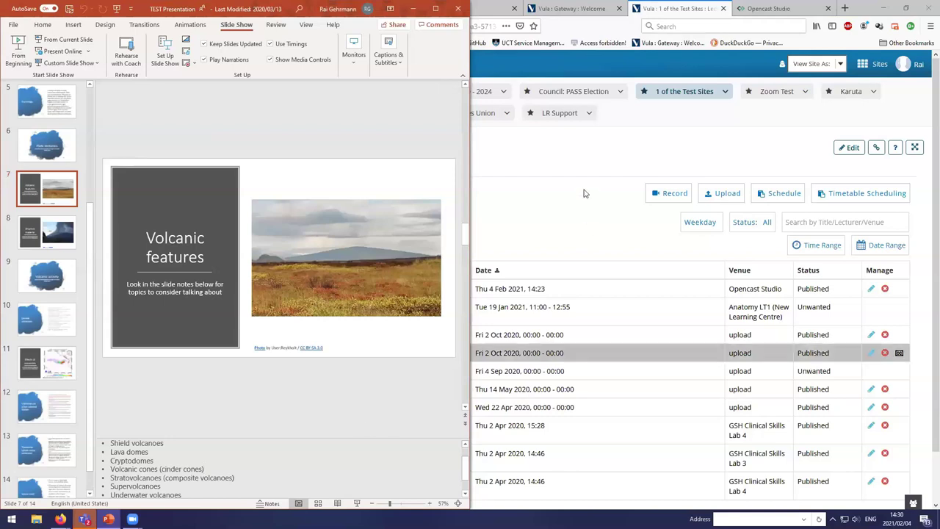
- Fit the Vula window to the right half of the display and start a new Opencast Studio recording using Display & camera
click(826, 41)
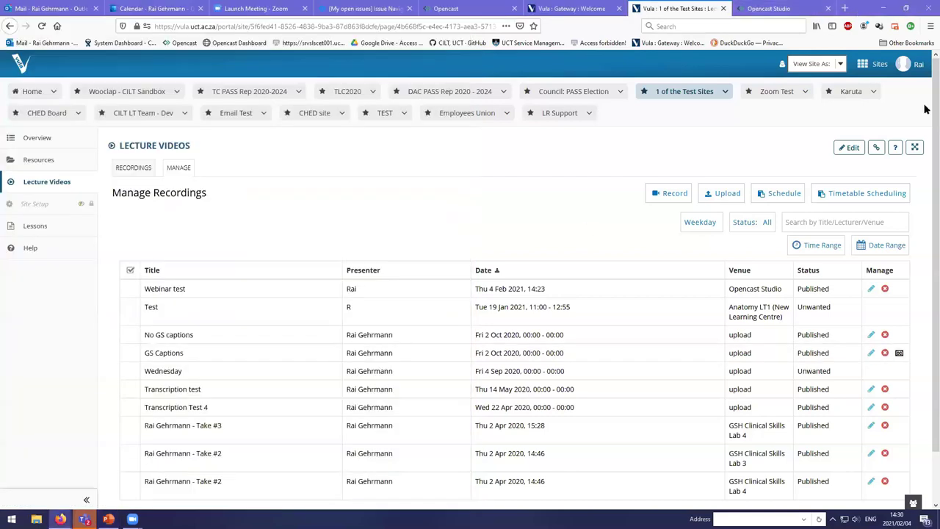
key(super+Right)
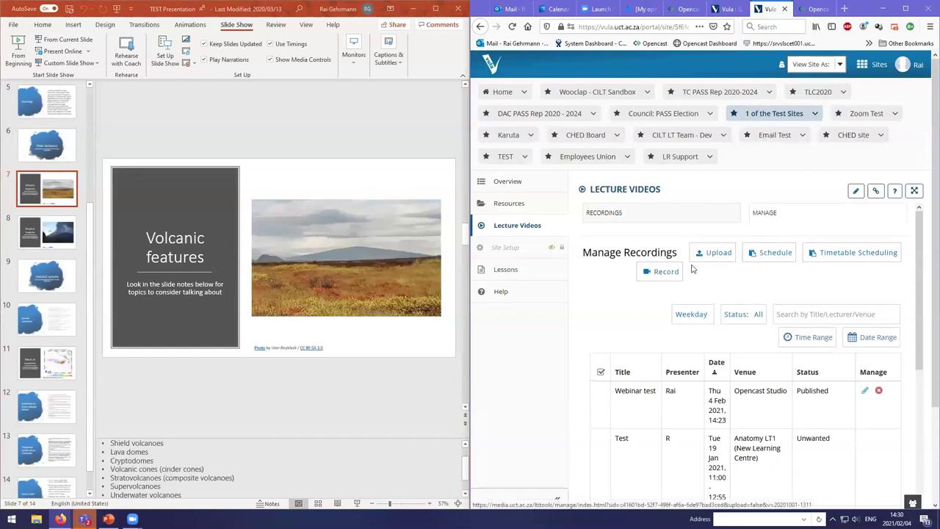
click(658, 271)
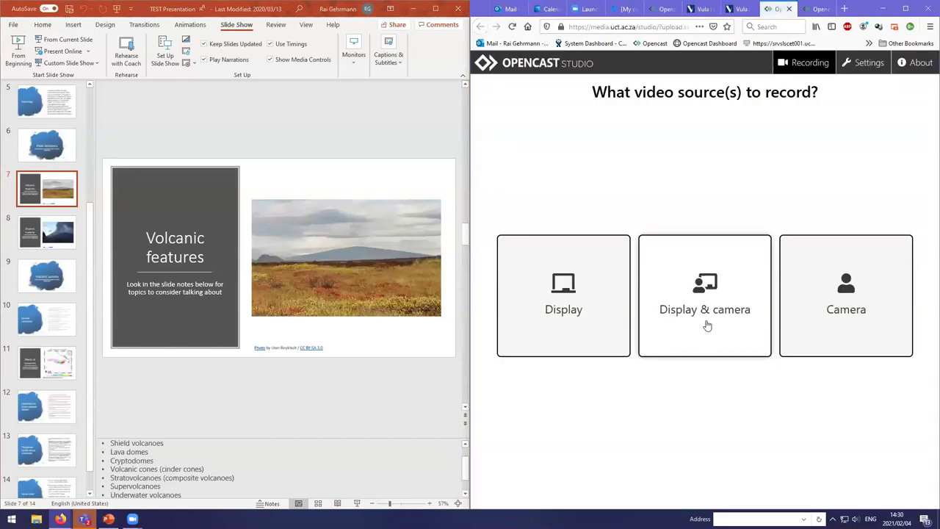
click(707, 326)
click(592, 101)
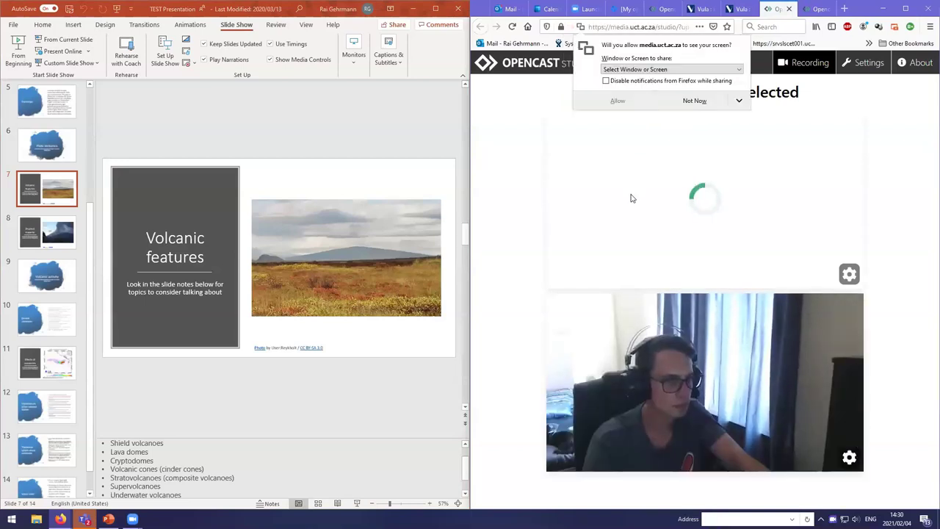
- Share the TEST Presentation - PowerPoint window as the display source and collapse its slide thumbnails
click(633, 69)
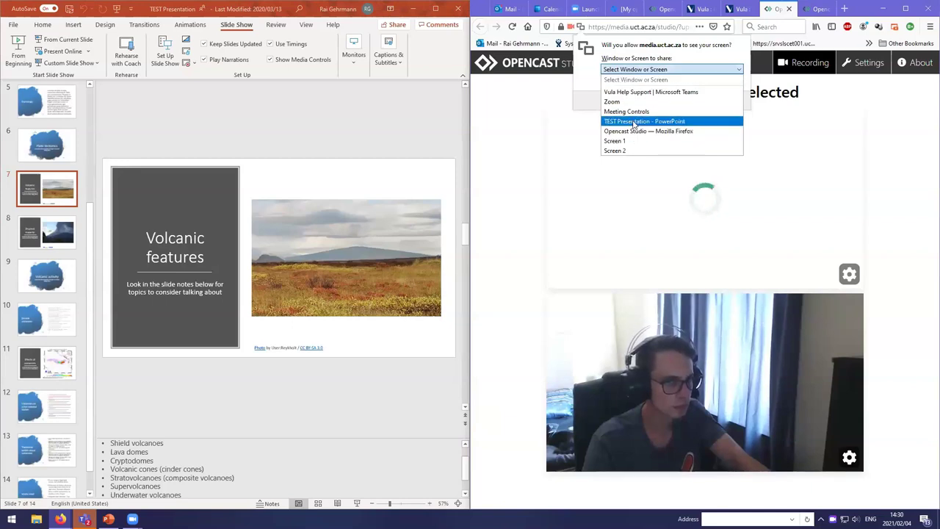
click(633, 123)
click(643, 71)
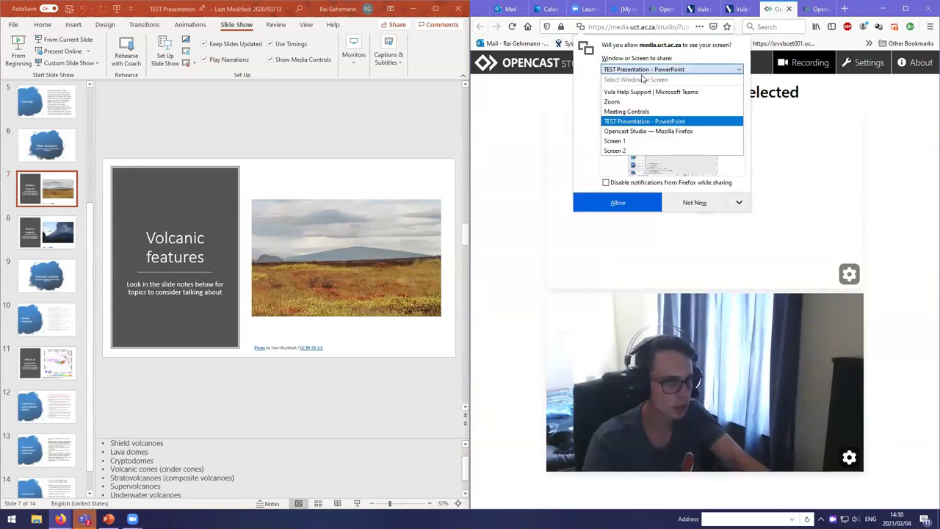
click(664, 121)
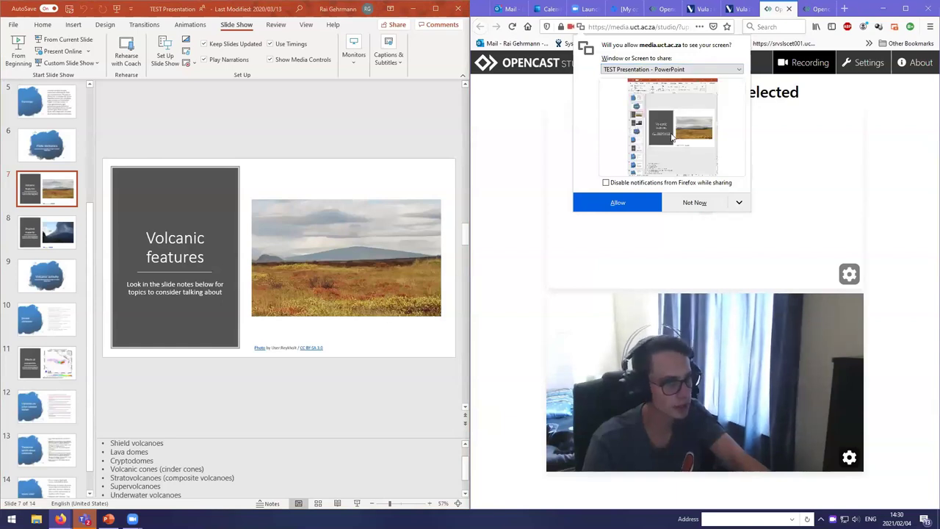
click(621, 202)
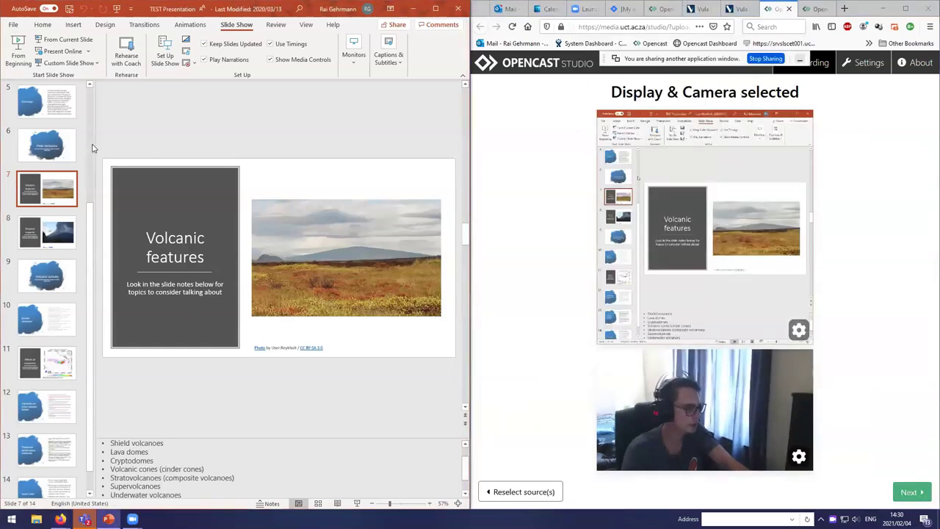
drag(92, 148, 7, 149)
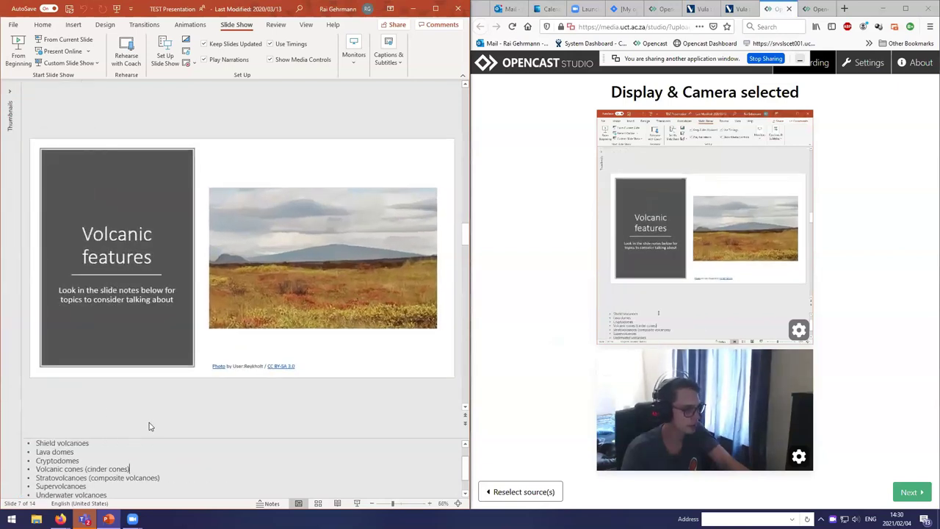
- Accept the display and camera sources, use the Redragon Gaming Headset microphone for audio and start recording
click(912, 491)
click(598, 342)
click(628, 114)
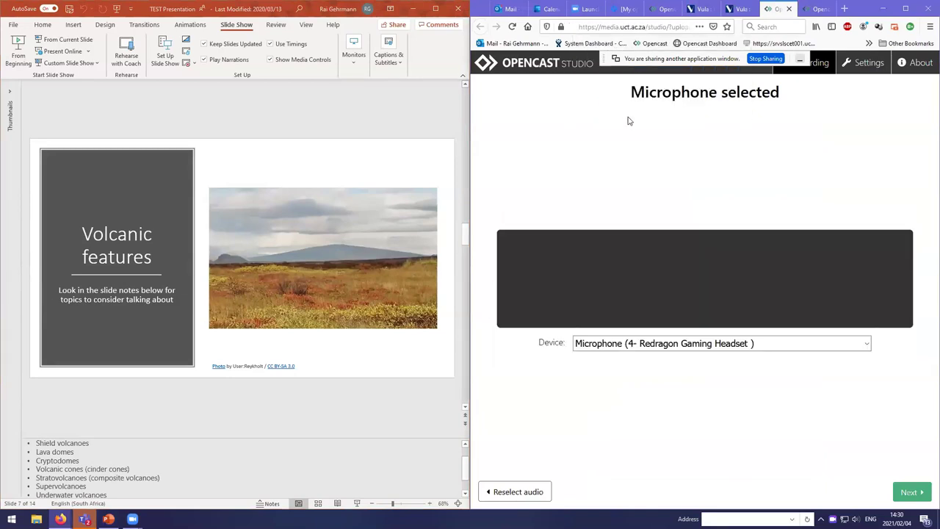
click(910, 492)
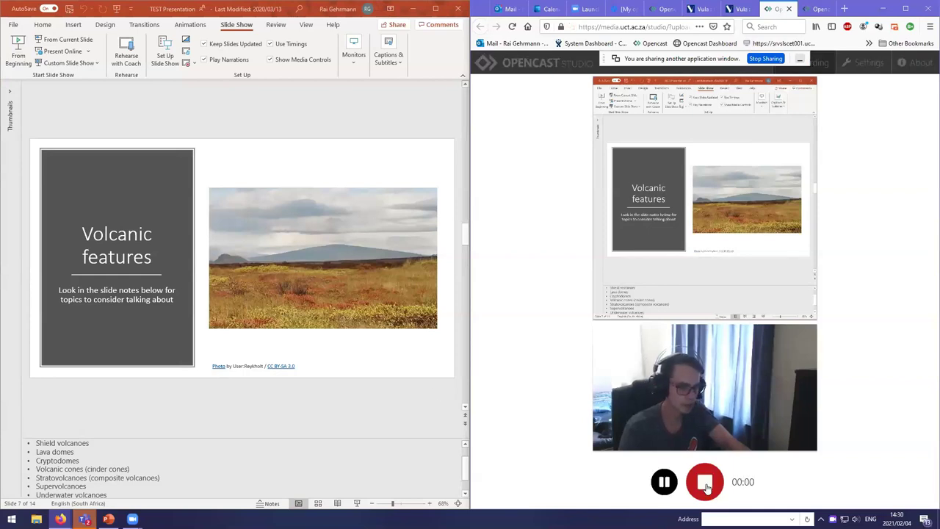
- While recording, page forward through the slides in PowerPoint's editing view past Erupted material, and return to the Volcanic activity slide
scroll(130, 366, down, 1)
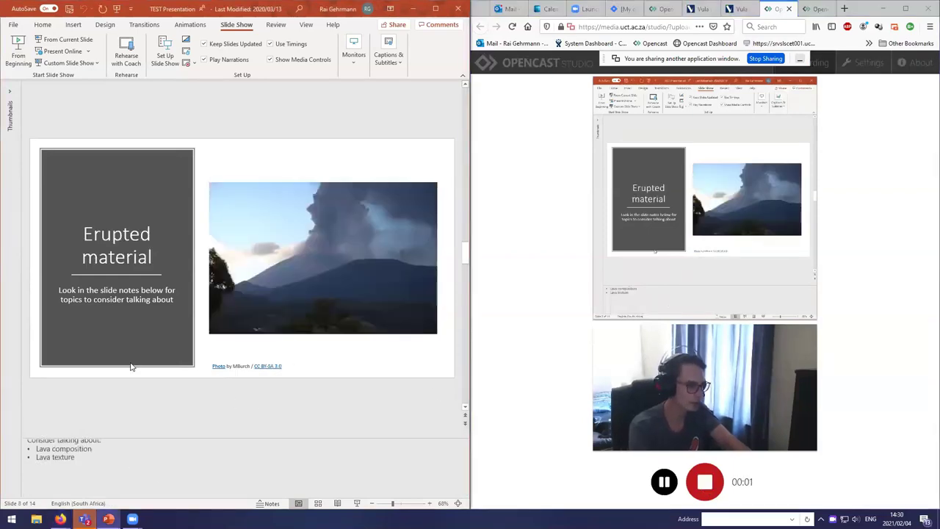
scroll(131, 366, down, 1)
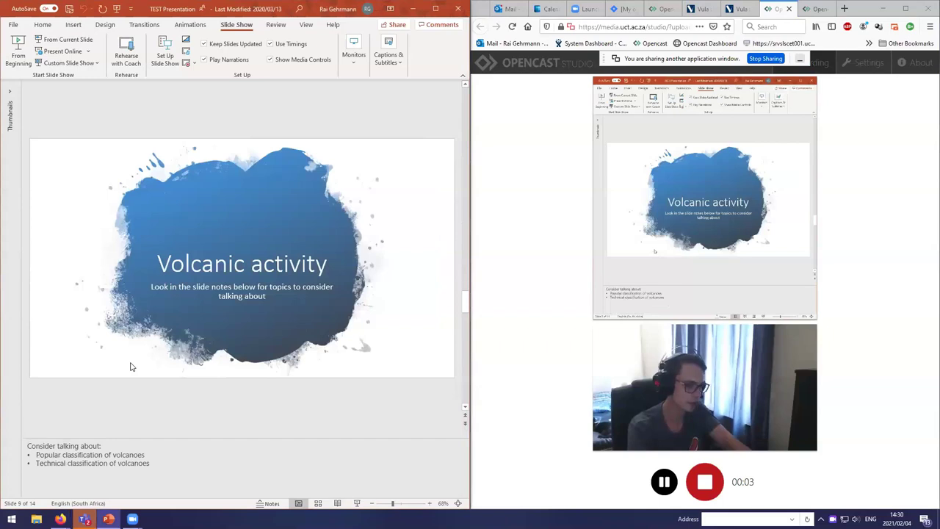
scroll(131, 365, down, 2)
scroll(131, 366, up, 3)
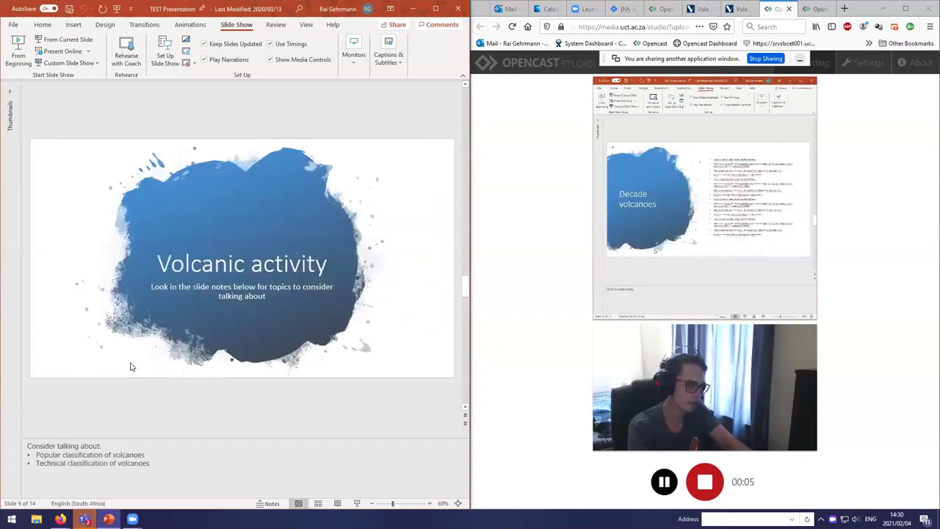
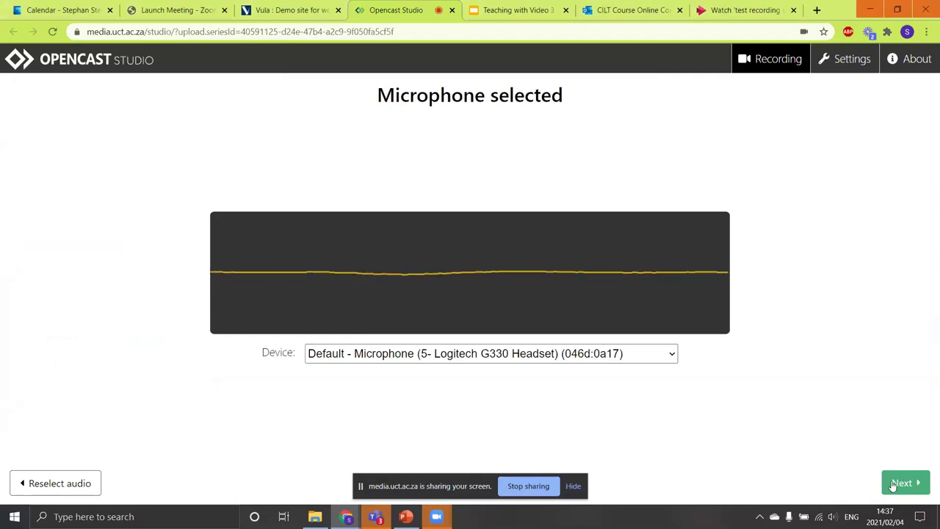
- Accept the Logitech G330 Headset microphone and record a short clip of about 5 seconds with display and camera
click(902, 482)
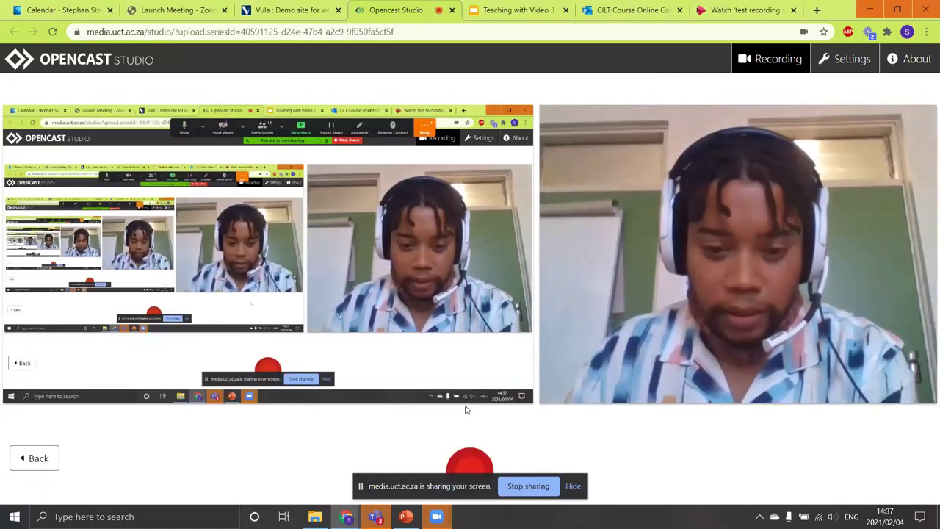
click(472, 467)
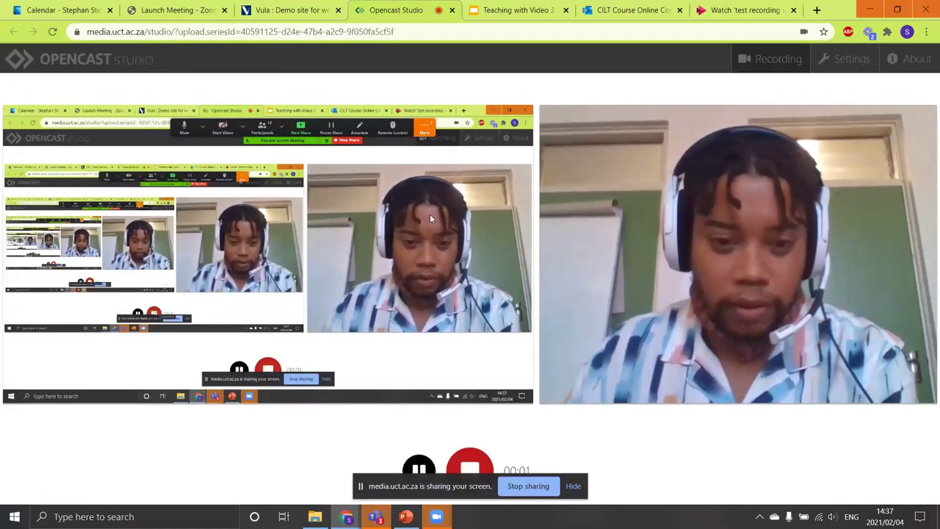
click(470, 469)
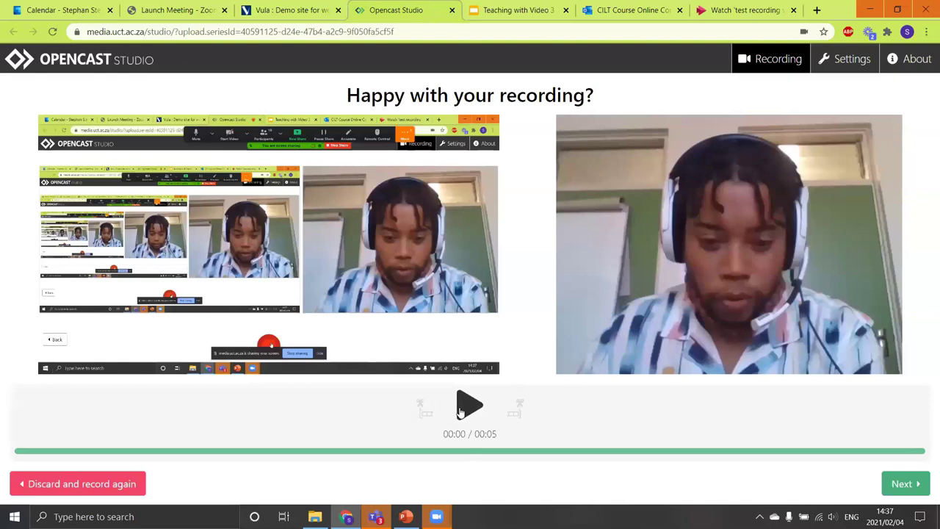
- Preview the start of the recorded clip and continue to the upload details, activating the title field
click(461, 412)
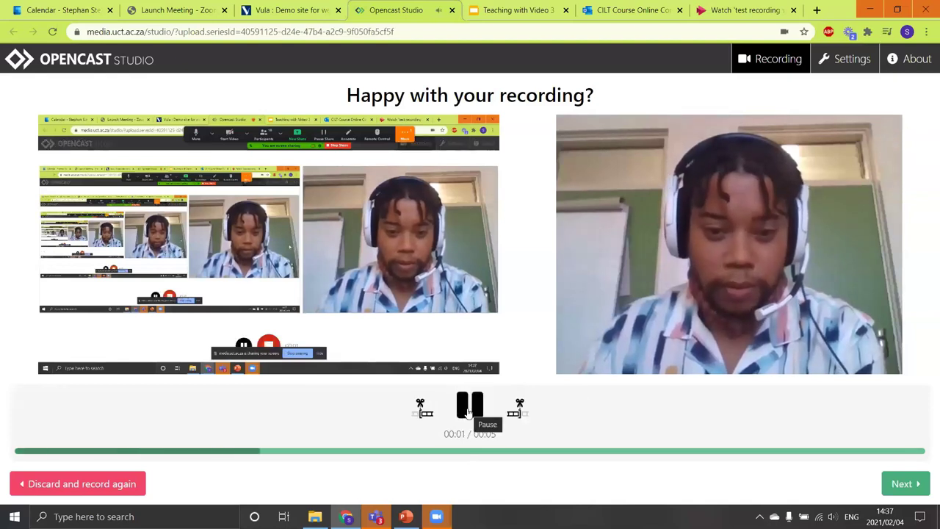
click(469, 412)
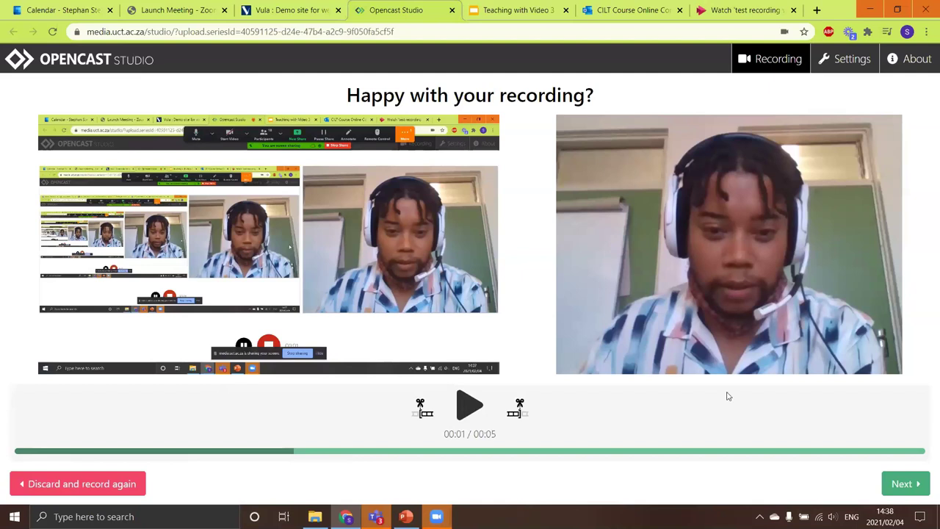
click(901, 484)
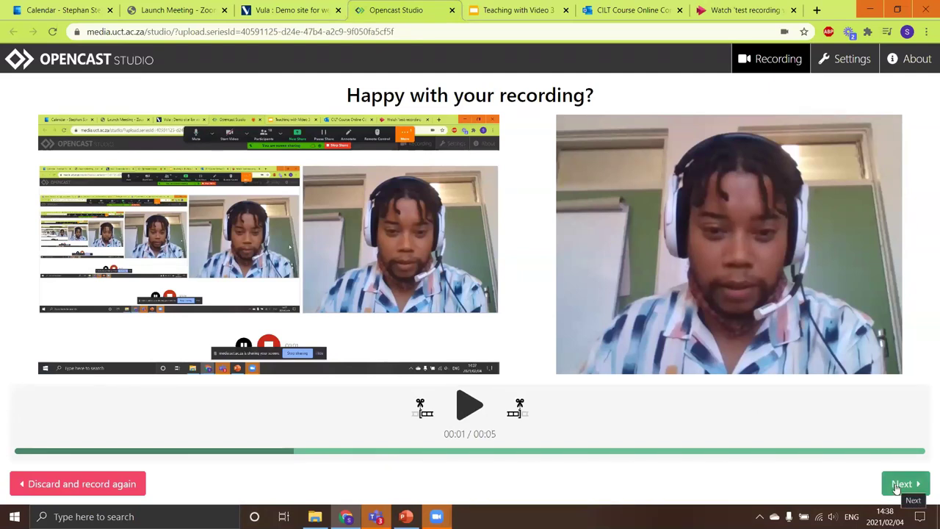
click(177, 183)
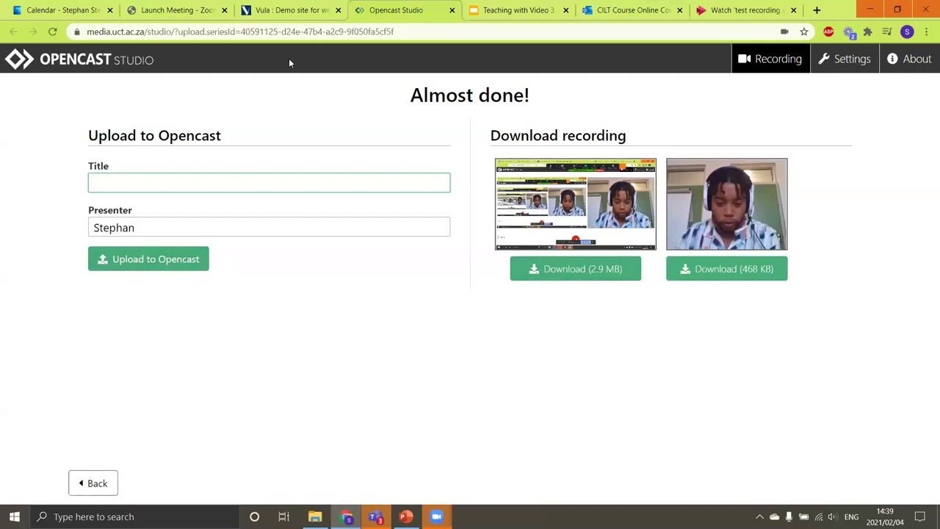
- Switch to Lecture Videos on the Vula demo site, view the latest recordings and return to managing recordings
click(291, 12)
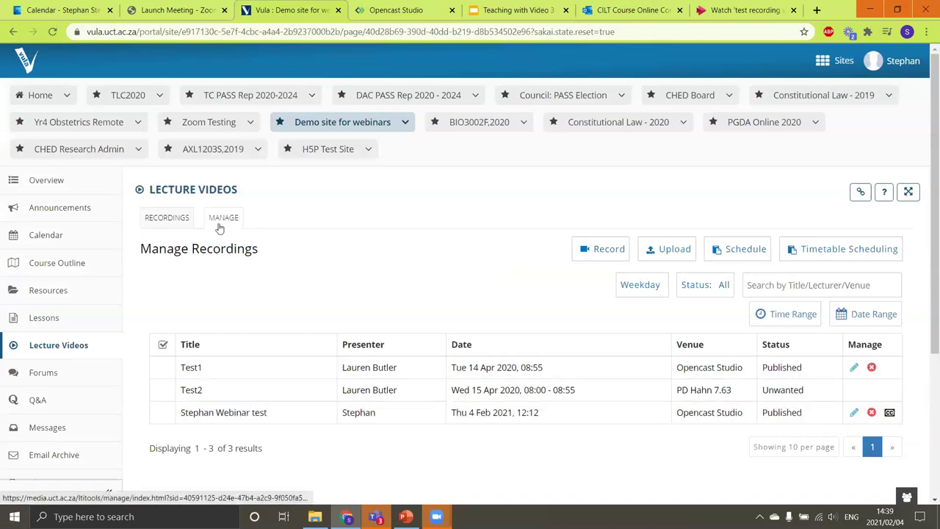
click(168, 224)
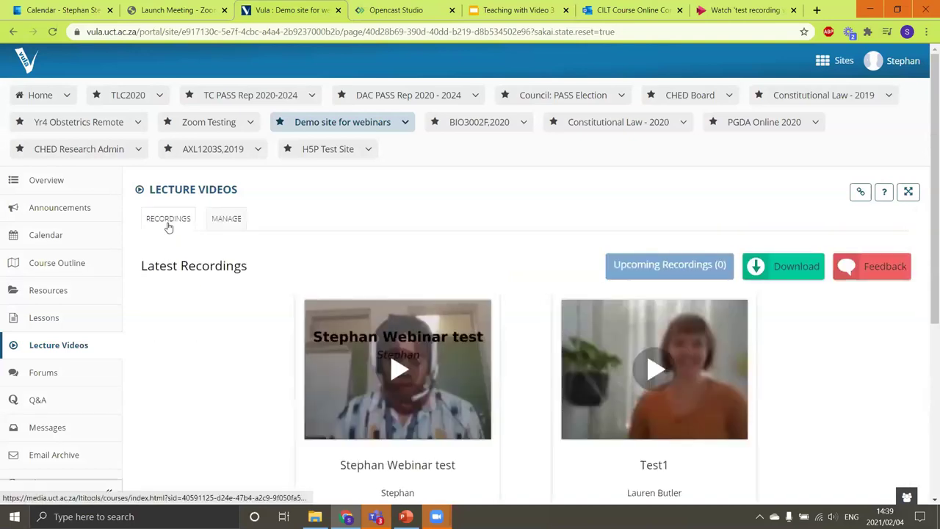
click(220, 223)
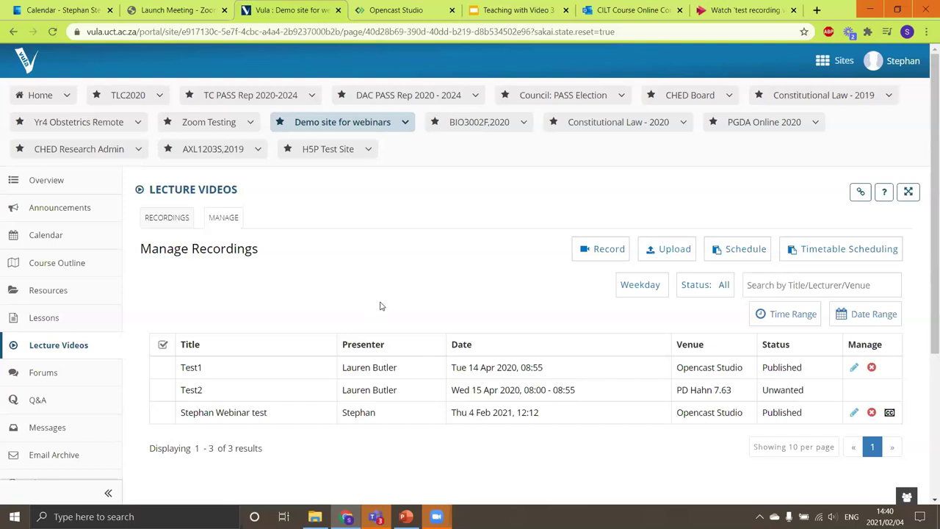
- Switch to Outlook in the browser and open the mail inbox
click(346, 517)
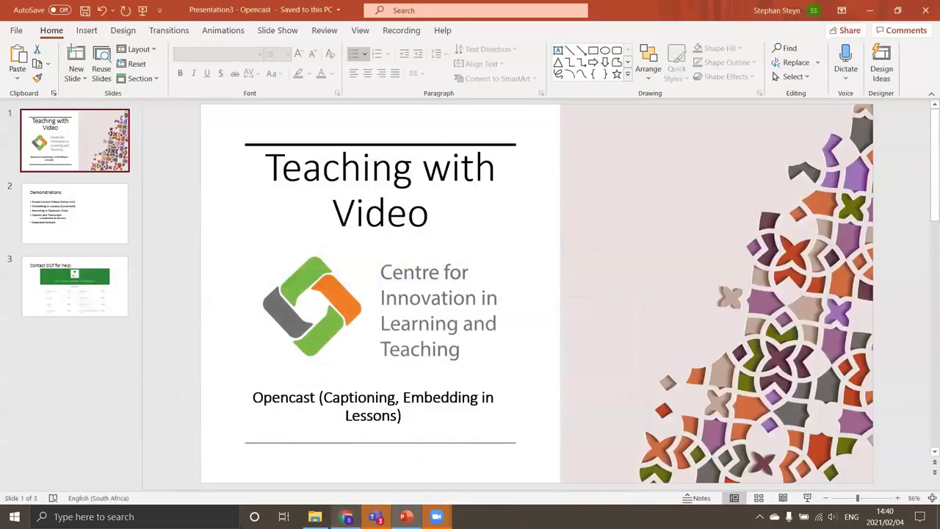
click(346, 517)
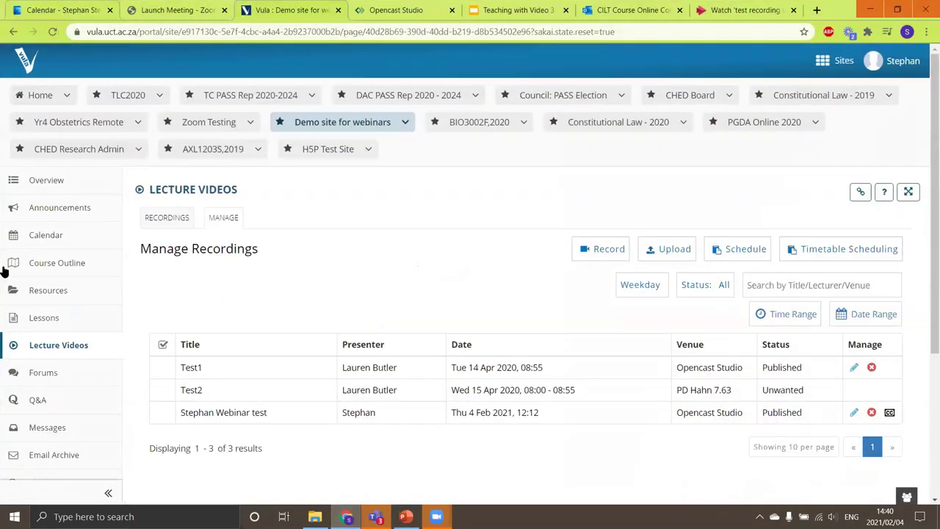
key(ctrl+1)
click(13, 484)
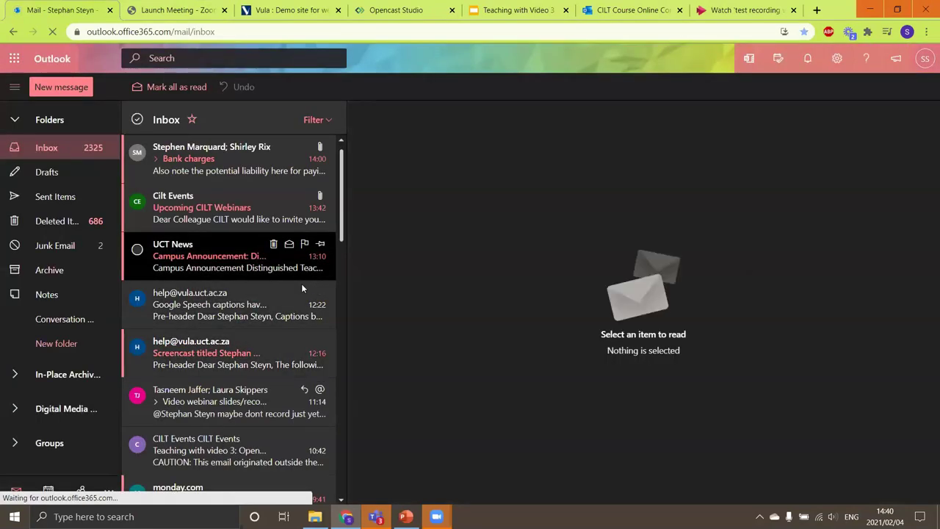
- Open the 12:22 email about published Google Speech captions and read it through to the end
click(213, 311)
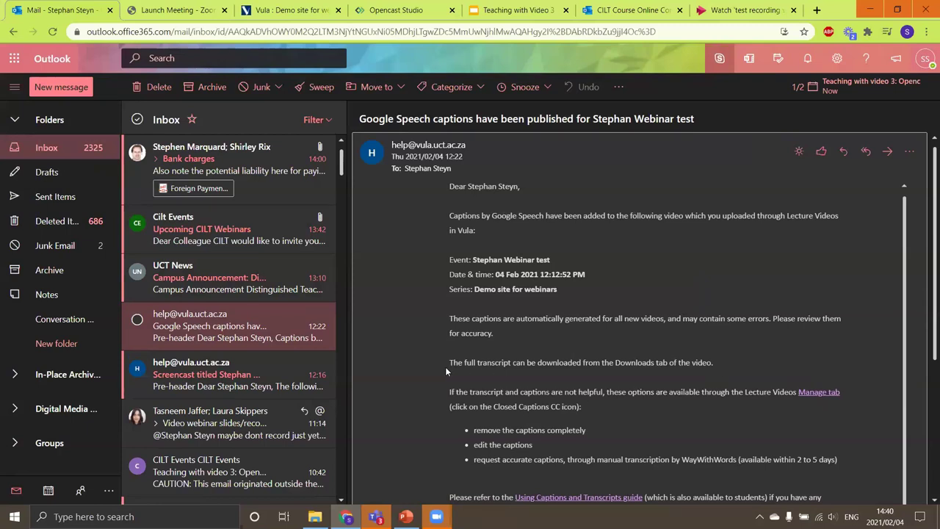
scroll(445, 367, down, 1)
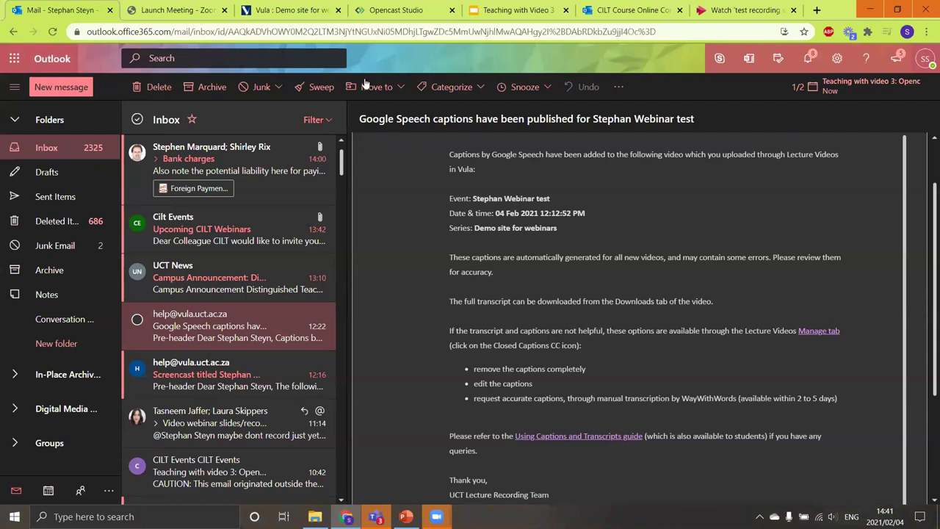
- Switch to Lecture Videos in Vula, open the webinar test recording from the latest recordings and view its transcript
click(297, 13)
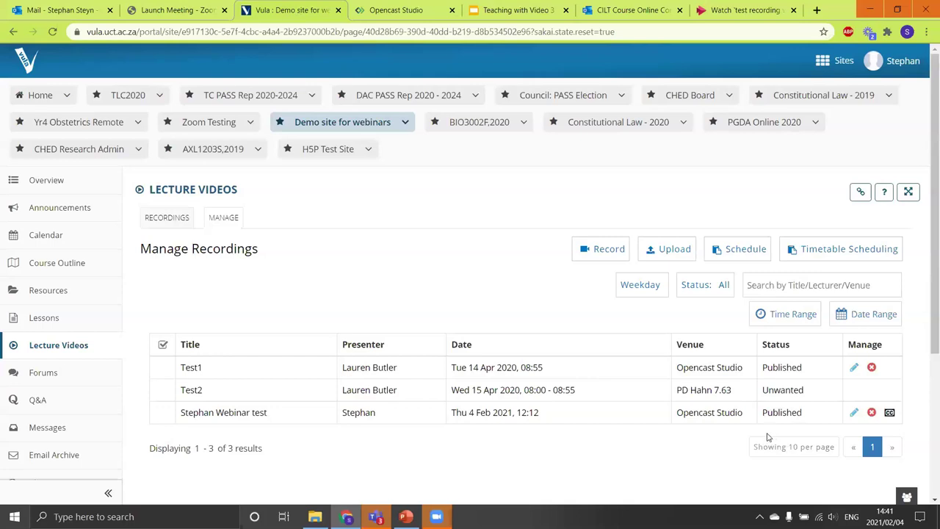
click(169, 218)
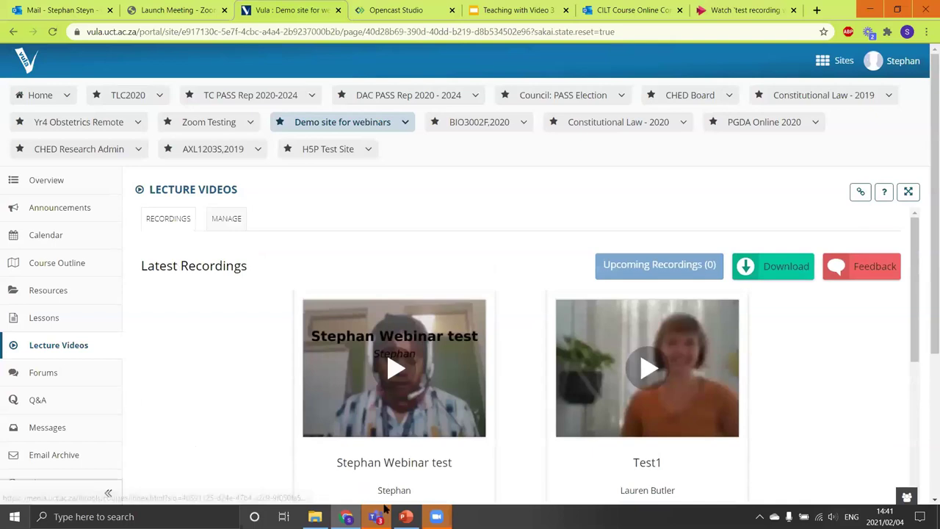
click(394, 372)
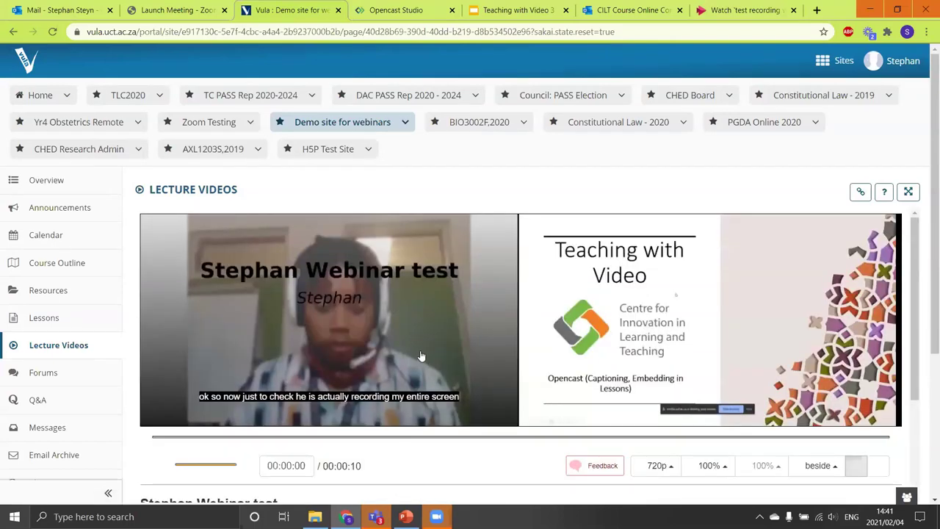
scroll(419, 360, down, 3)
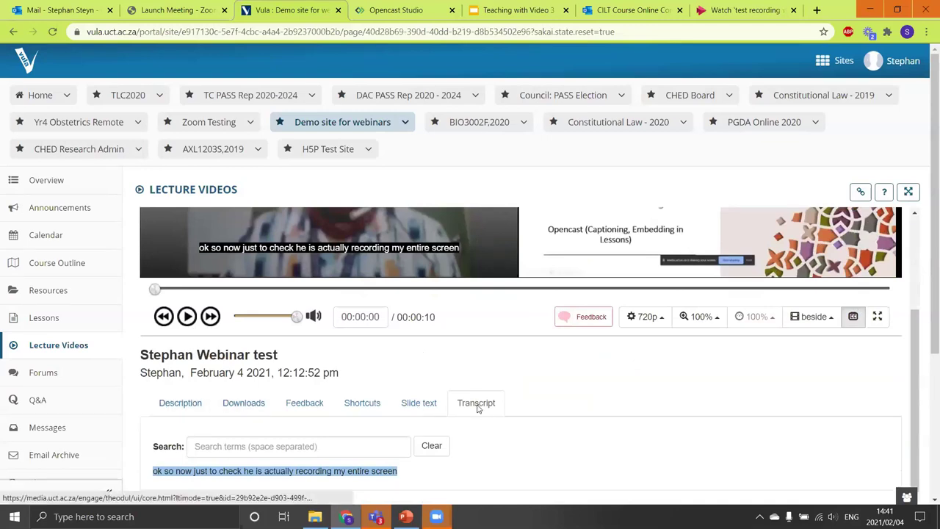
- Compare the captions shown on the webinar test video with the transcript text below the player
scroll(536, 407, up, 2)
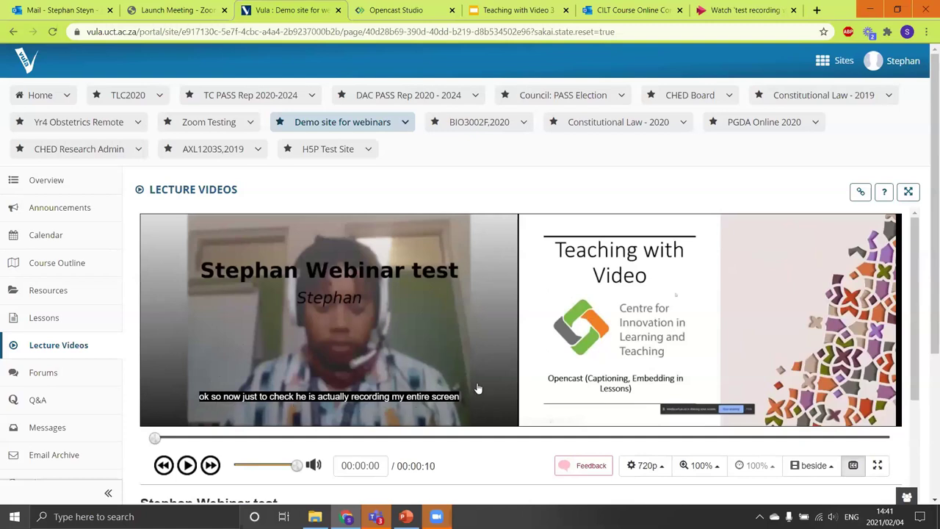
scroll(478, 373, down, 2)
scroll(488, 373, down, 3)
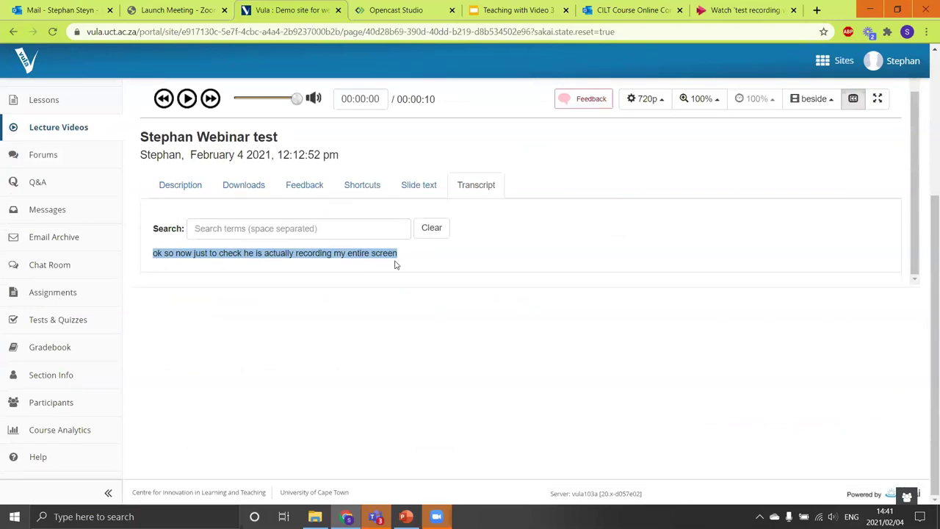
scroll(390, 263, up, 2)
scroll(444, 250, up, 3)
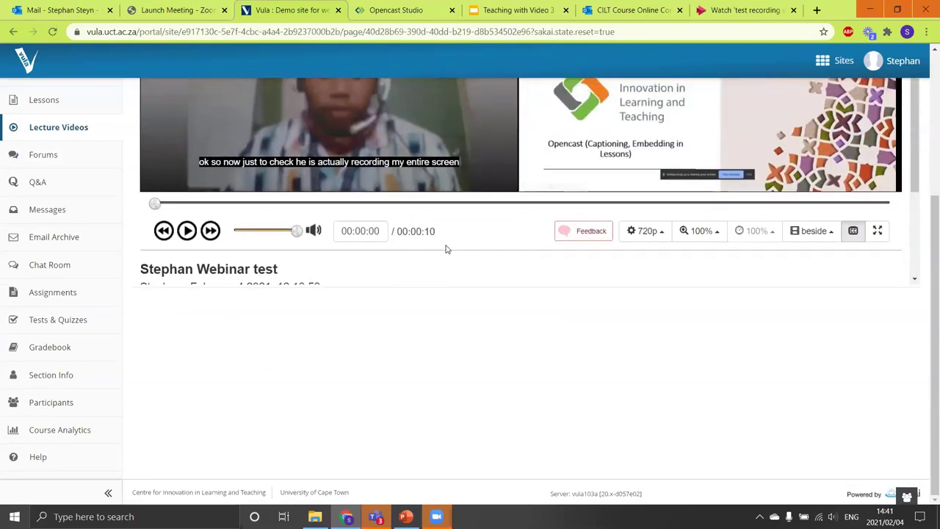
scroll(444, 250, up, 1)
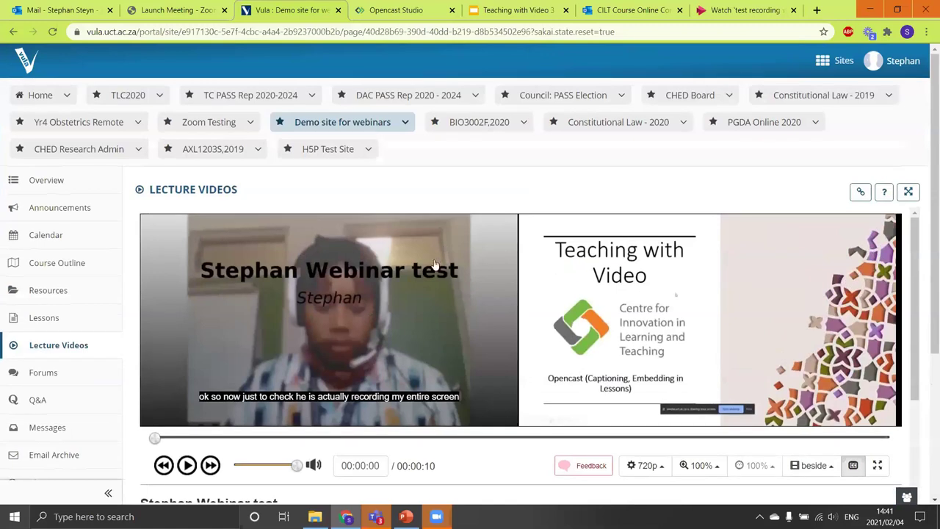
scroll(442, 328, down, 1)
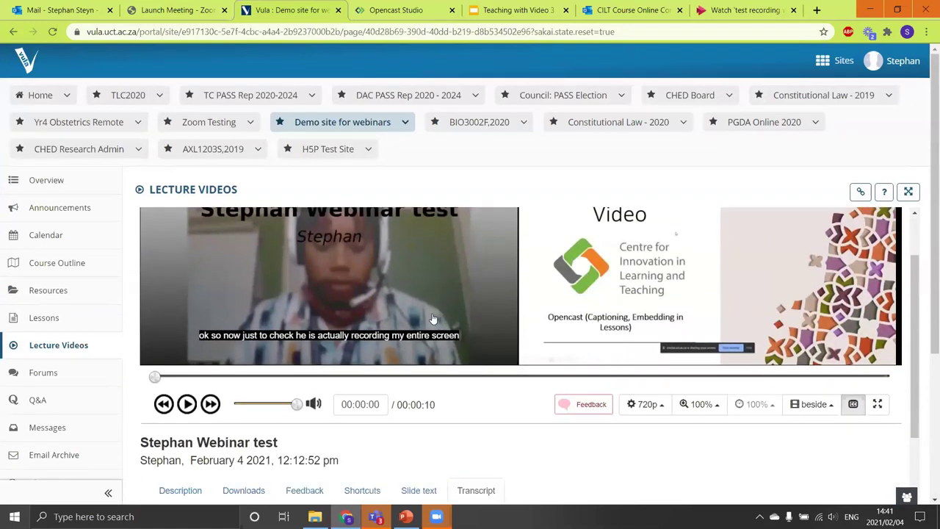
scroll(434, 315, down, 1)
scroll(435, 314, up, 1)
scroll(383, 286, up, 1)
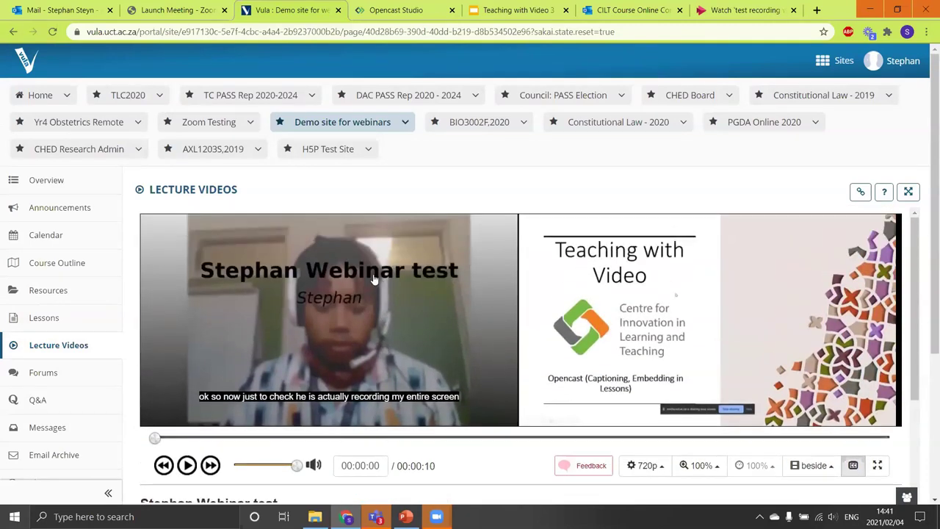
scroll(372, 288, down, 2)
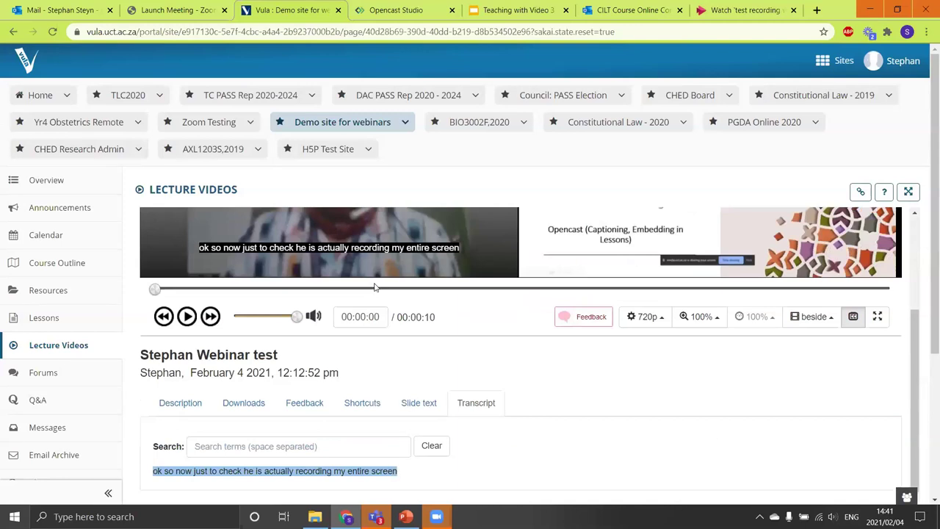
scroll(389, 283, up, 2)
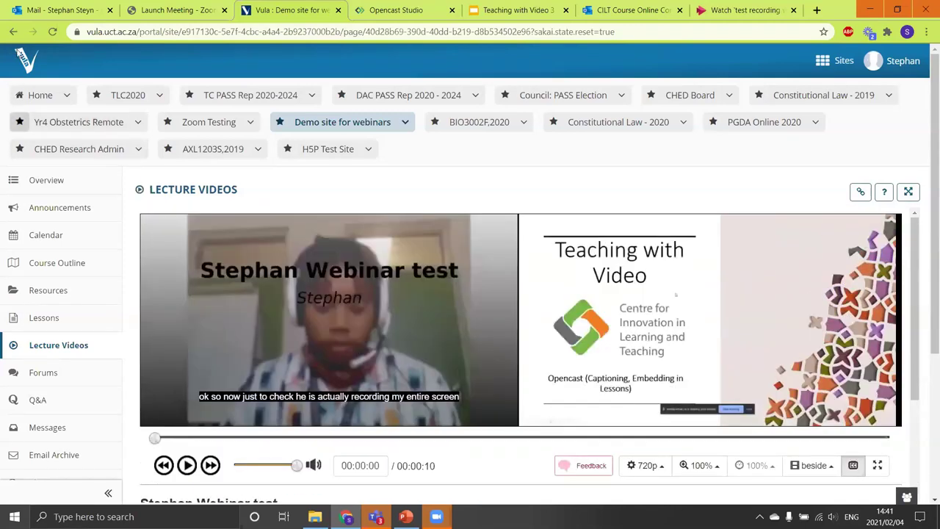
- Return to managing recordings, review the webinar test recording's caption options and request better captions for it
click(13, 32)
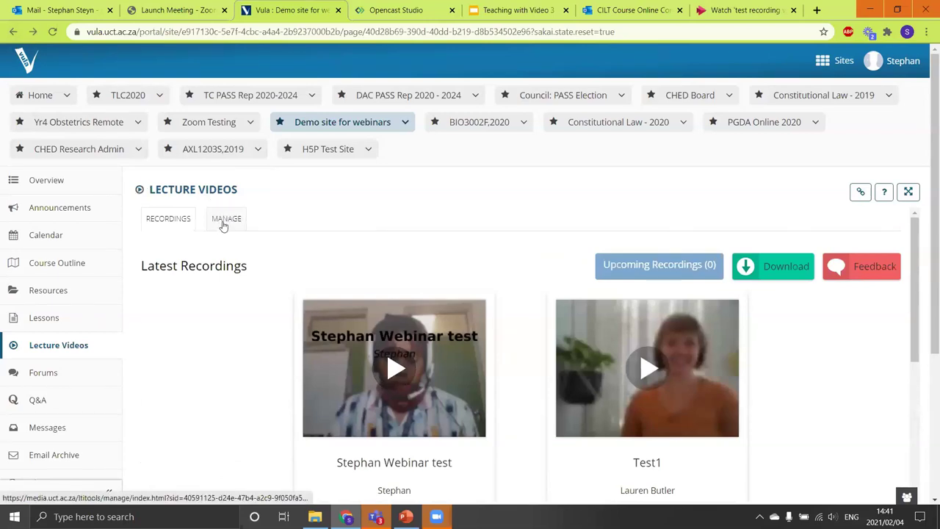
click(220, 224)
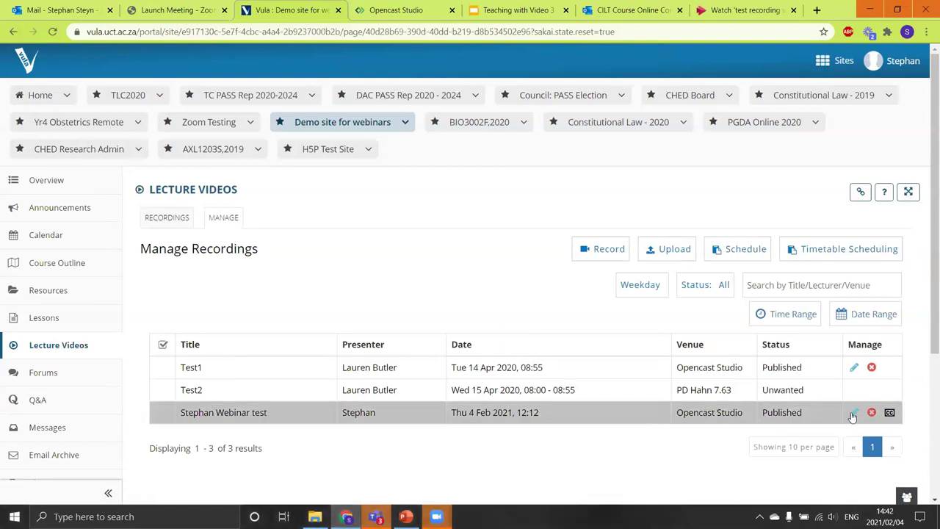
click(889, 411)
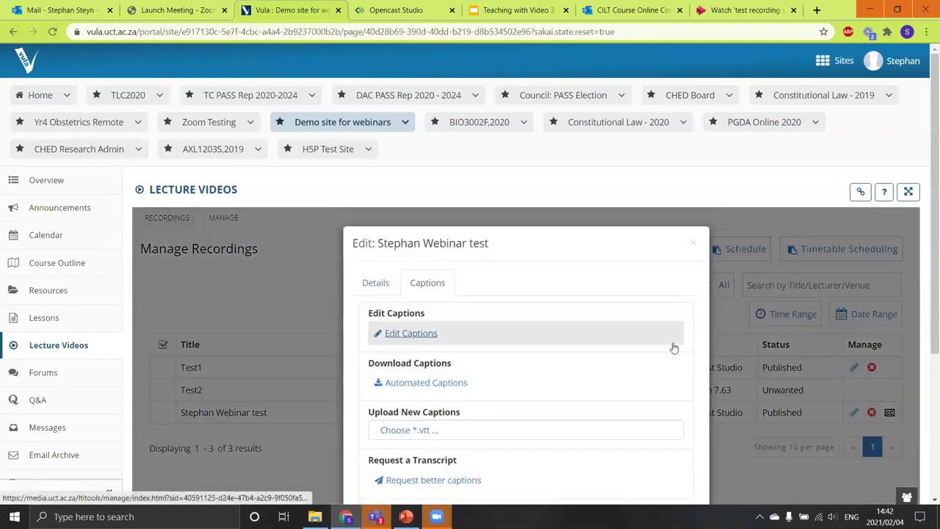
scroll(585, 309, down, 1)
scroll(585, 309, down, 1)
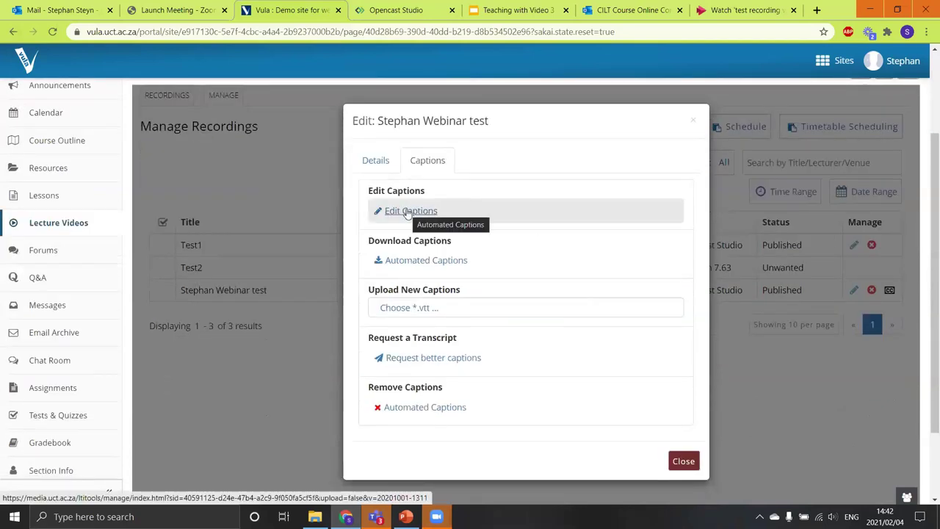
click(433, 357)
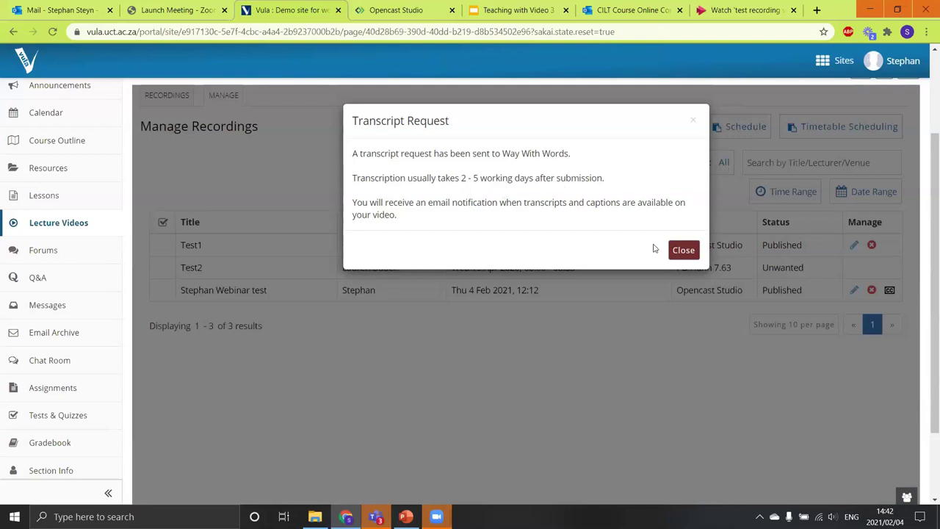
click(677, 250)
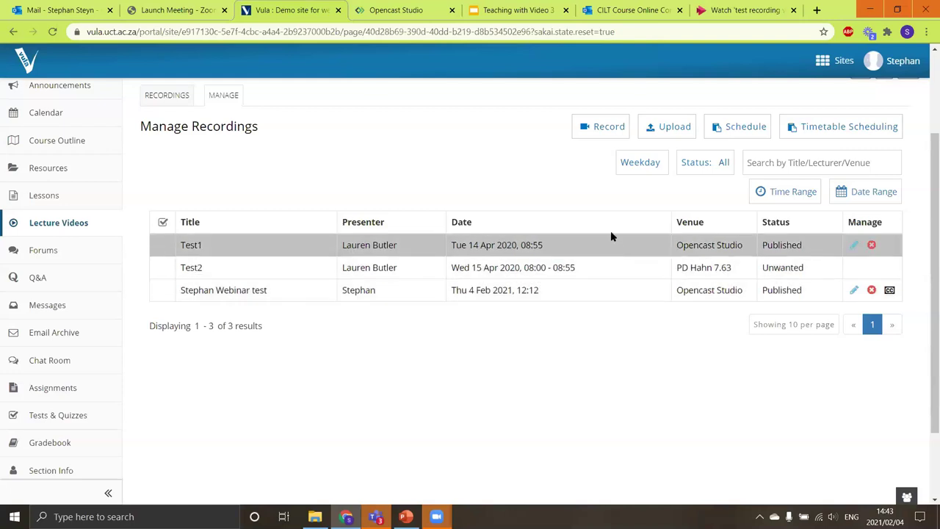
- Prepare a video upload with the file "Teaching with Video 2 - Narrated powerpoint" from the Videos folder, review its options and cancel
click(667, 132)
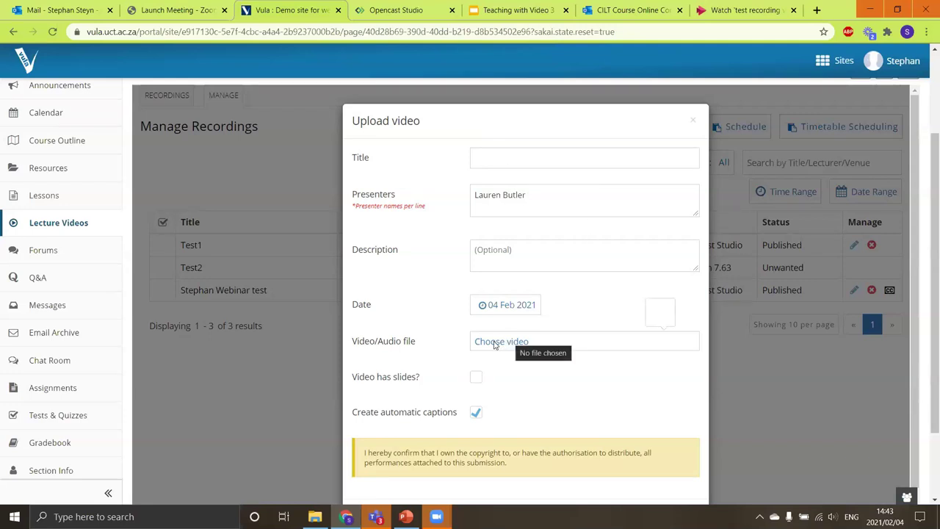
click(527, 358)
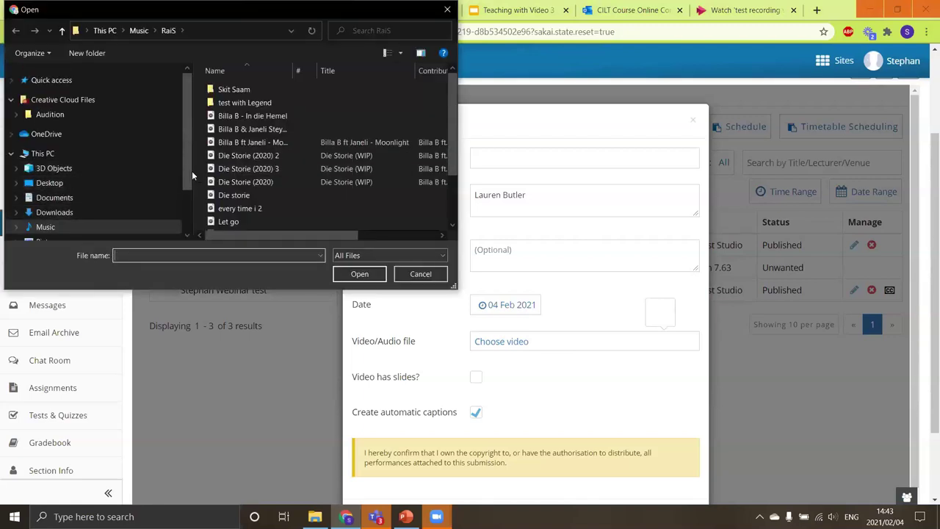
scroll(185, 217, down, 2)
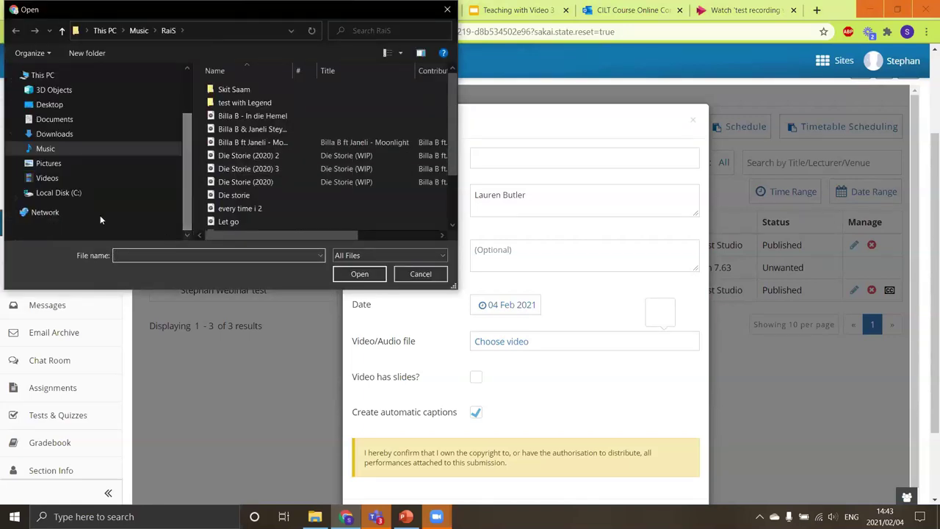
click(47, 178)
click(321, 121)
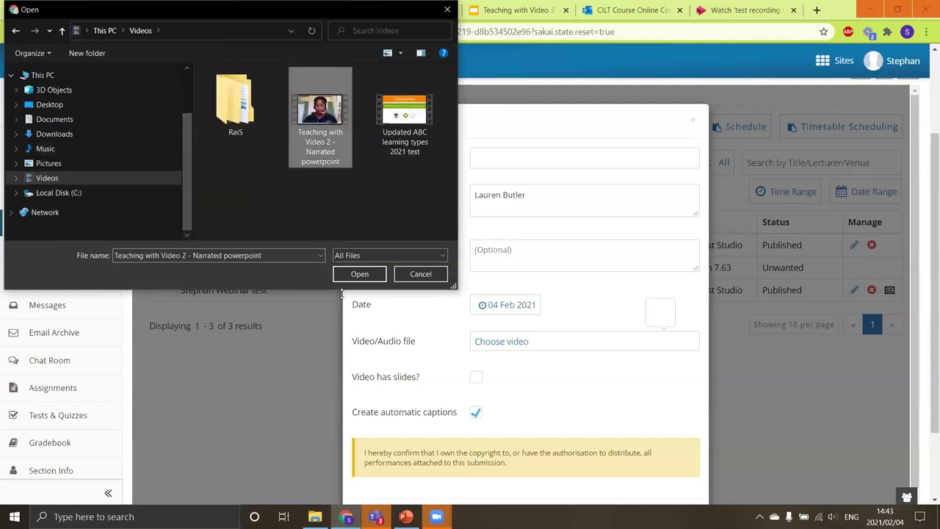
click(359, 273)
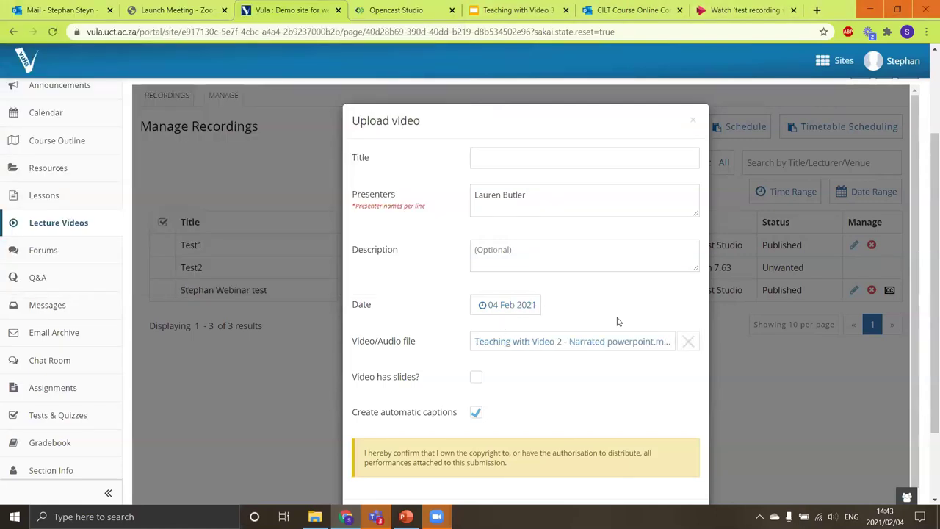
scroll(618, 328, down, 1)
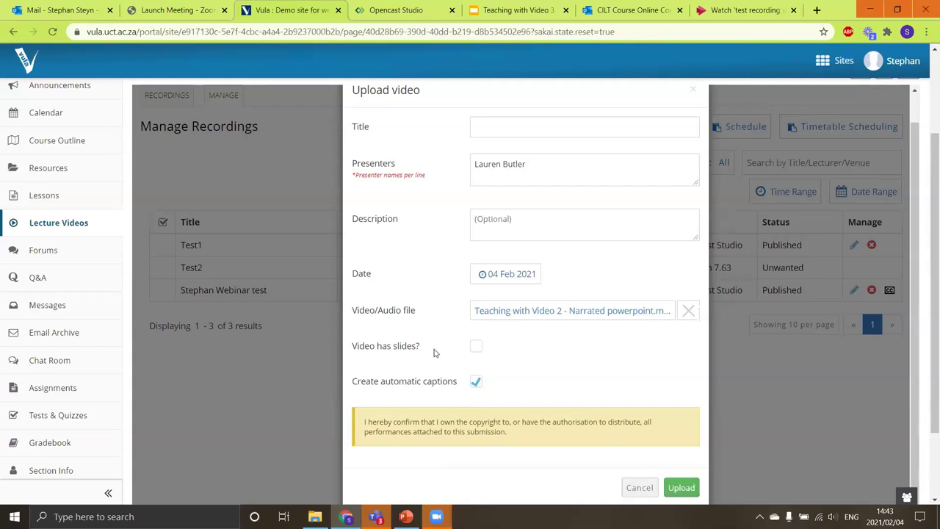
click(633, 488)
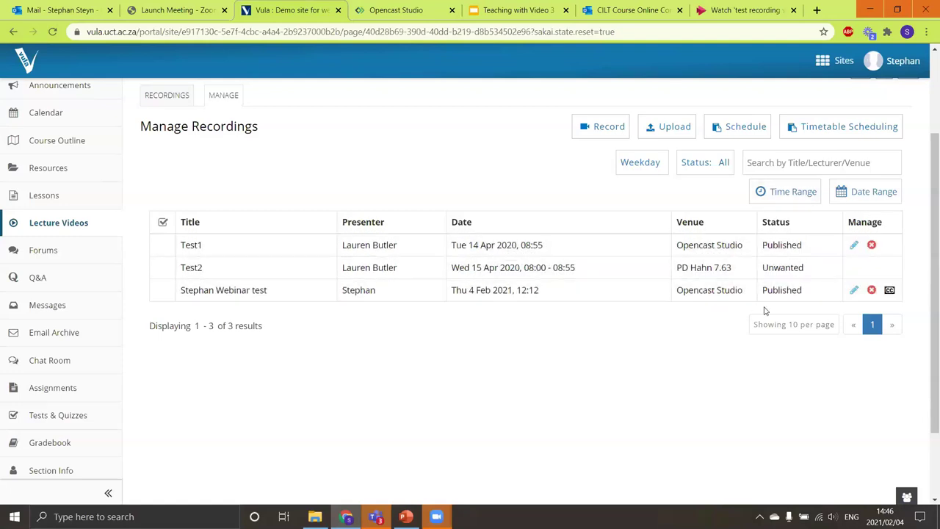
- Examine the caption options available for the Test1 recording and close its editing dialog
click(853, 247)
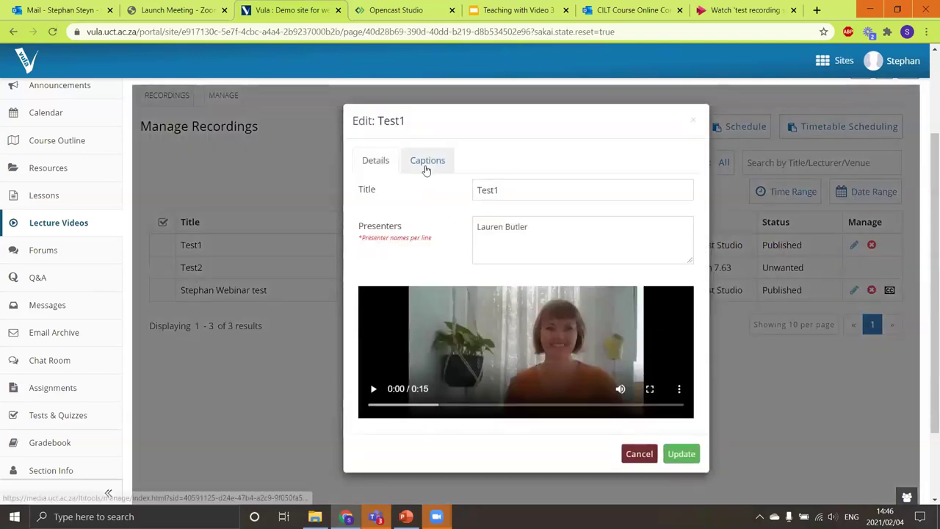
click(427, 165)
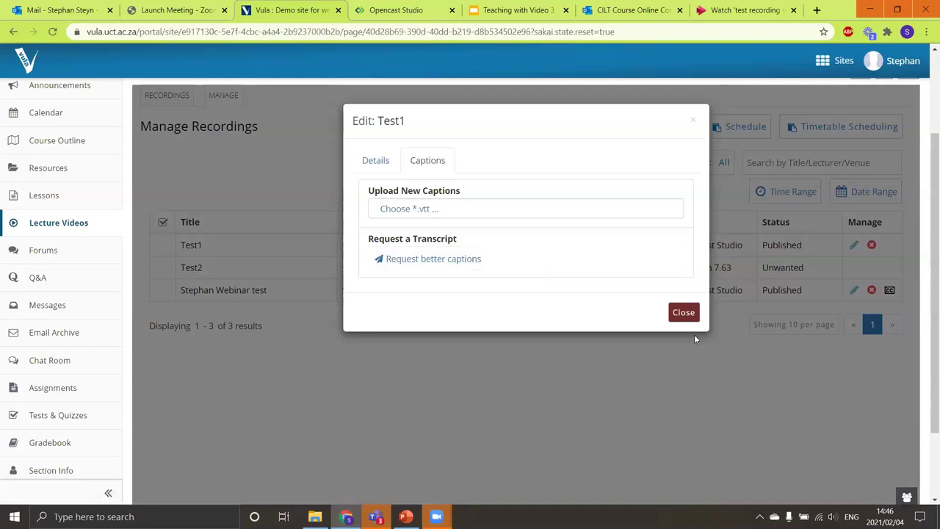
click(682, 312)
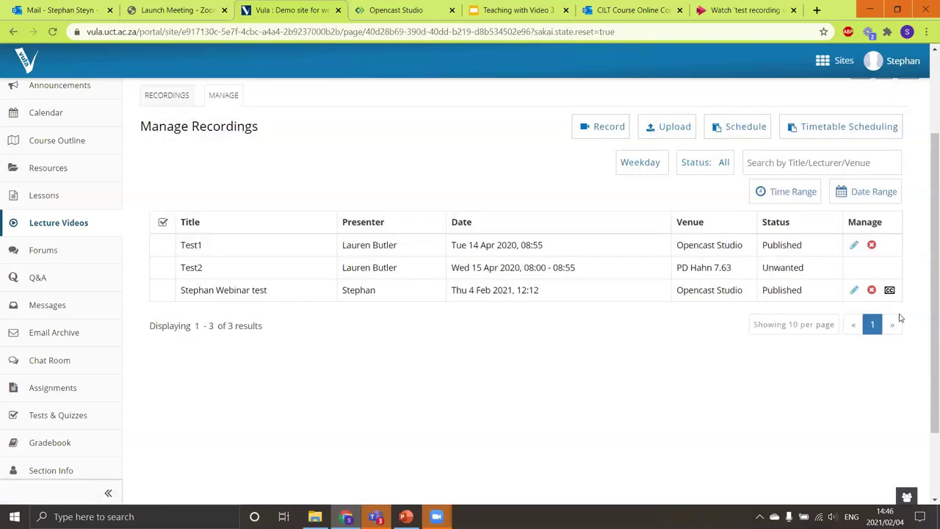
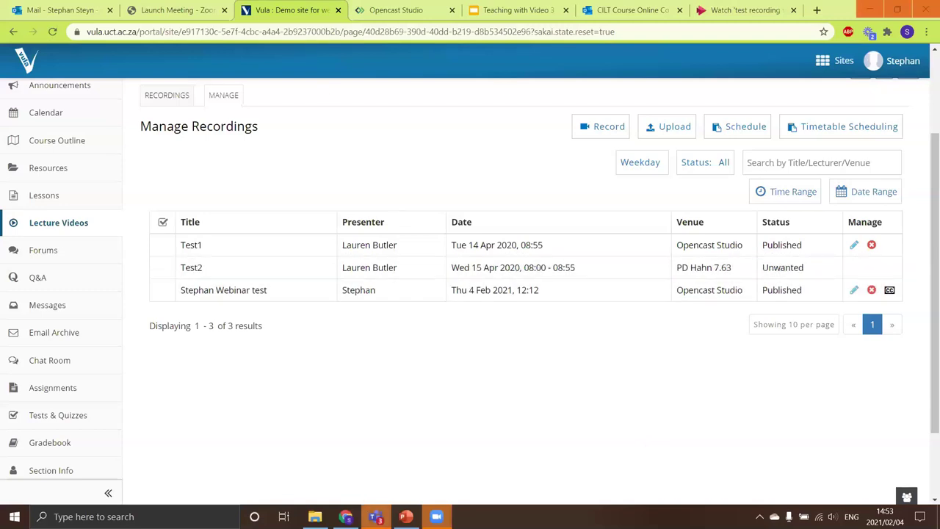
- Switch to Microsoft Teams, view two recent individual chats and open the "test recording webinar" meeting chat
click(375, 516)
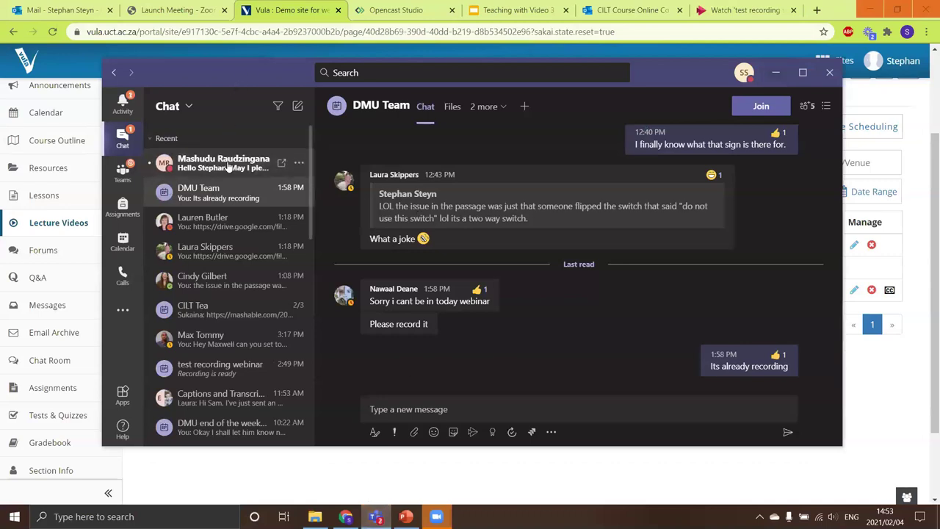
click(228, 167)
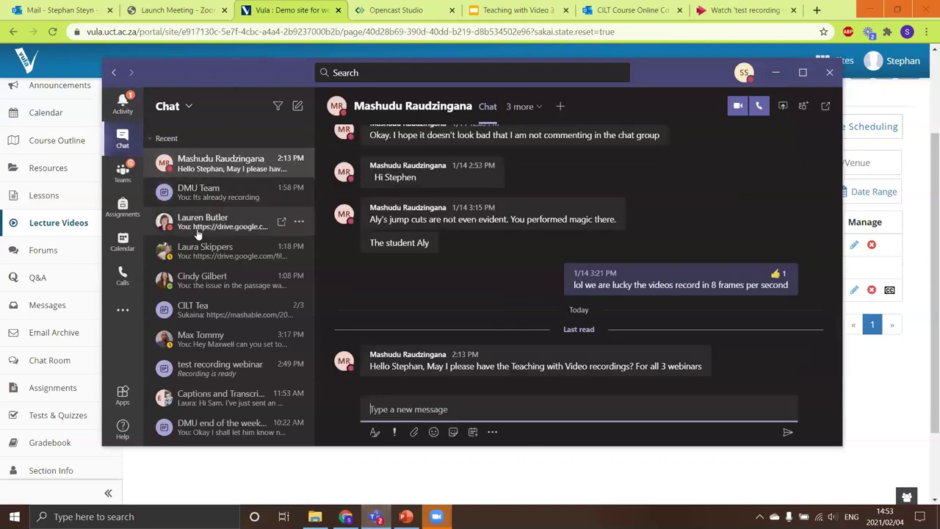
click(196, 232)
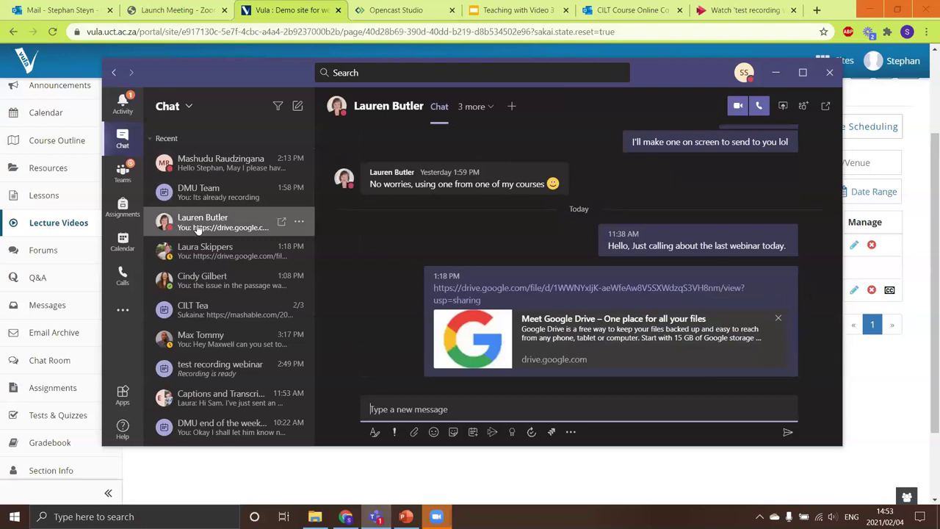
click(209, 374)
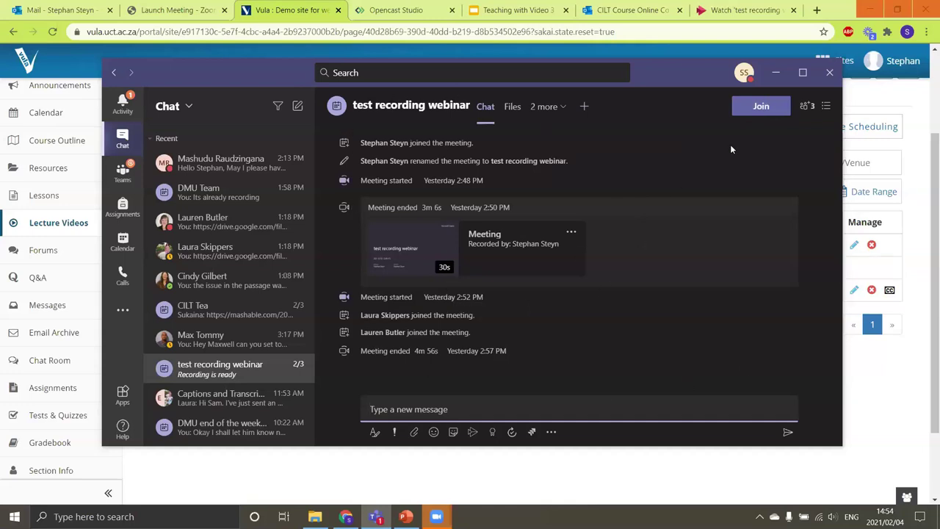
- Join the "test recording webinar" meeting with computer audio and the Blur background filter applied to the camera
click(758, 108)
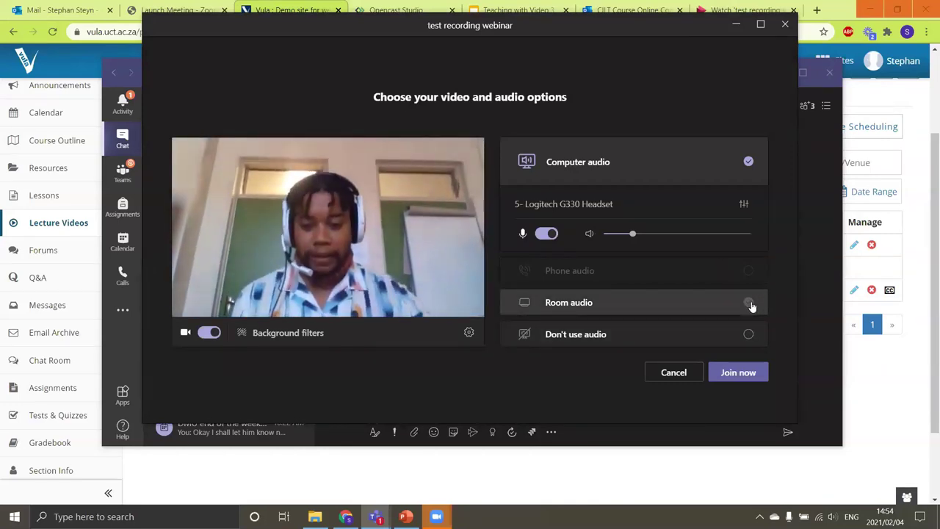
click(292, 333)
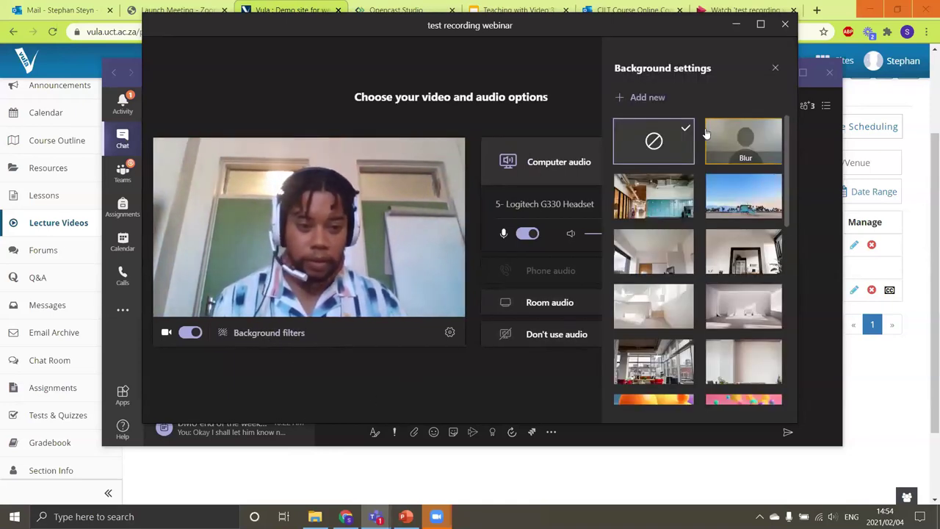
click(744, 154)
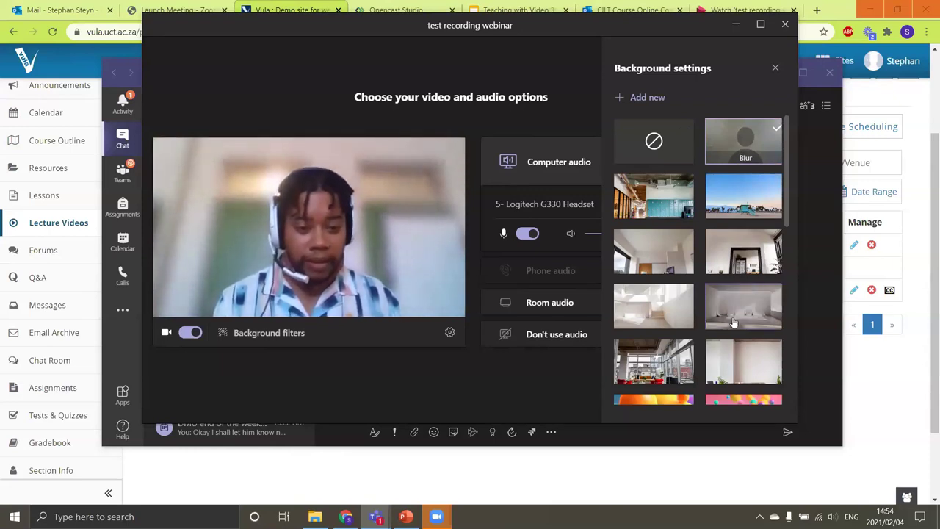
scroll(747, 268, down, 2)
scroll(748, 268, down, 3)
scroll(747, 268, up, 6)
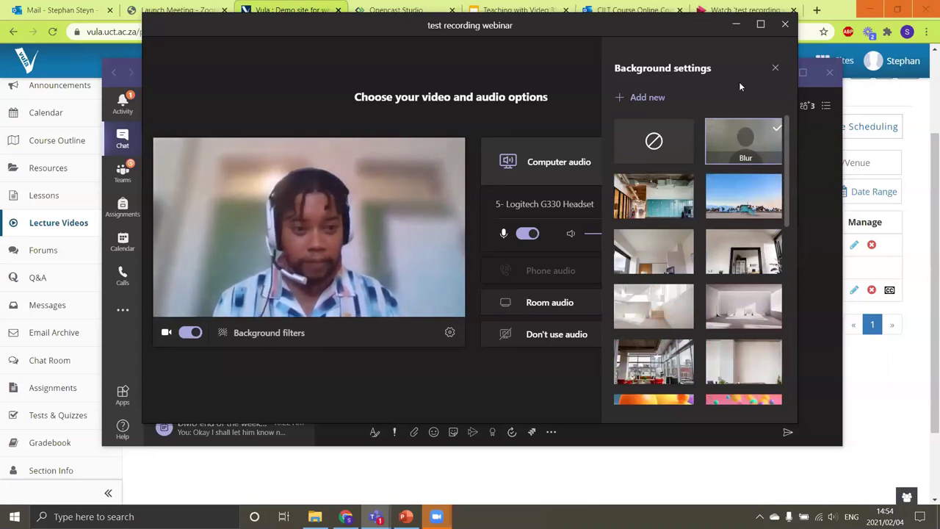
click(775, 70)
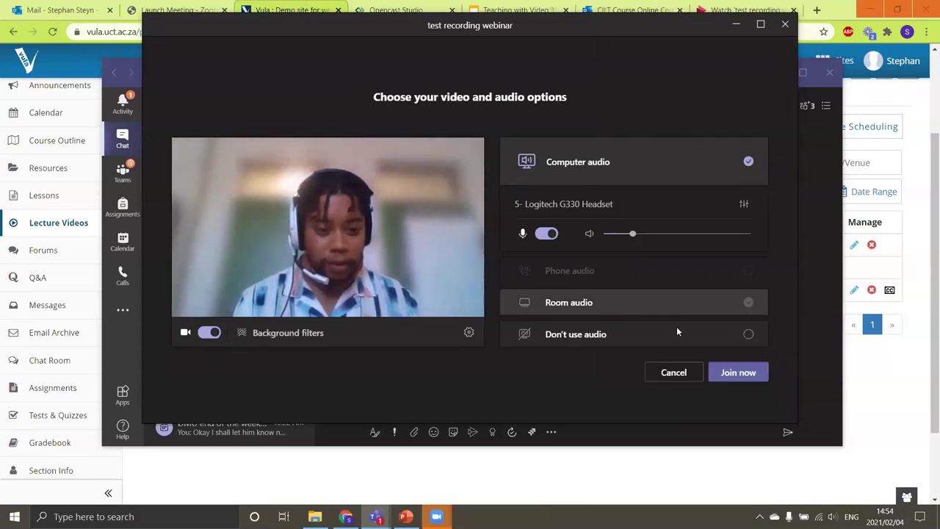
click(744, 374)
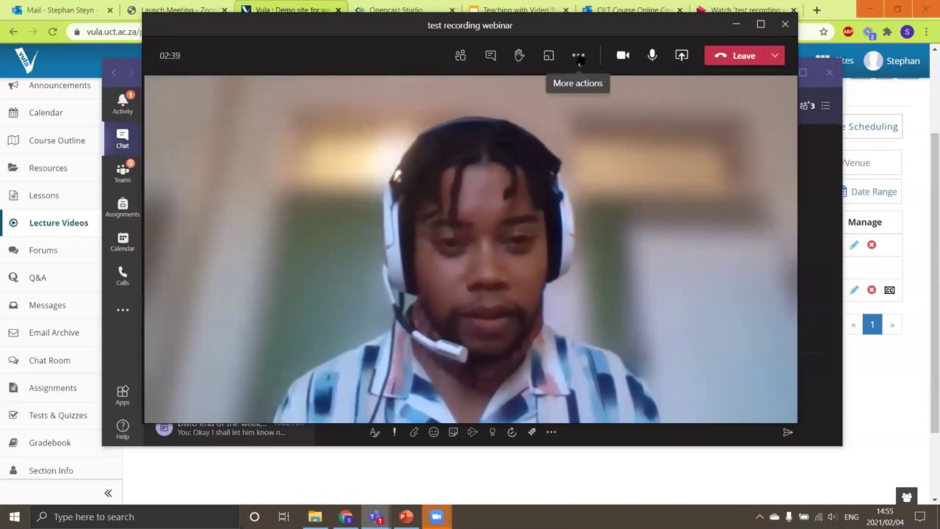
- Start recording the meeting, check the meeting actions while it records, and dismiss the recording notice
click(578, 57)
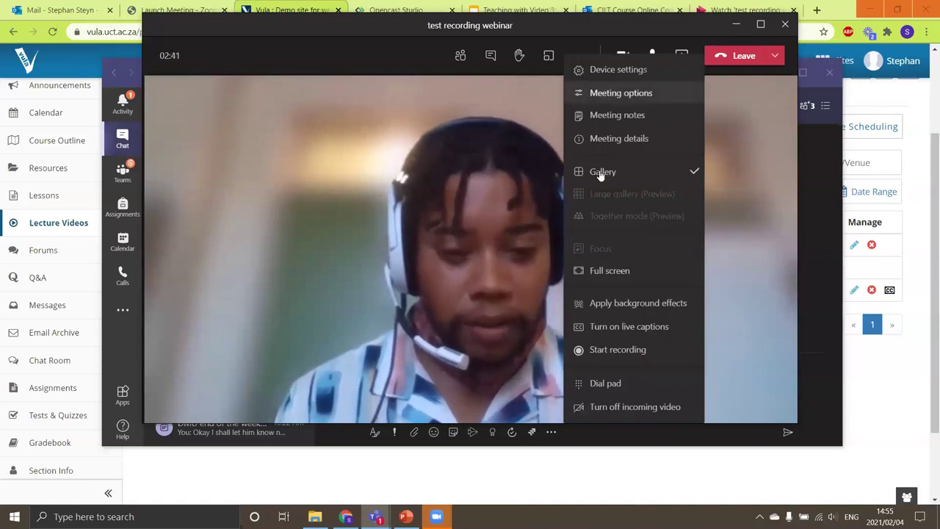
click(609, 349)
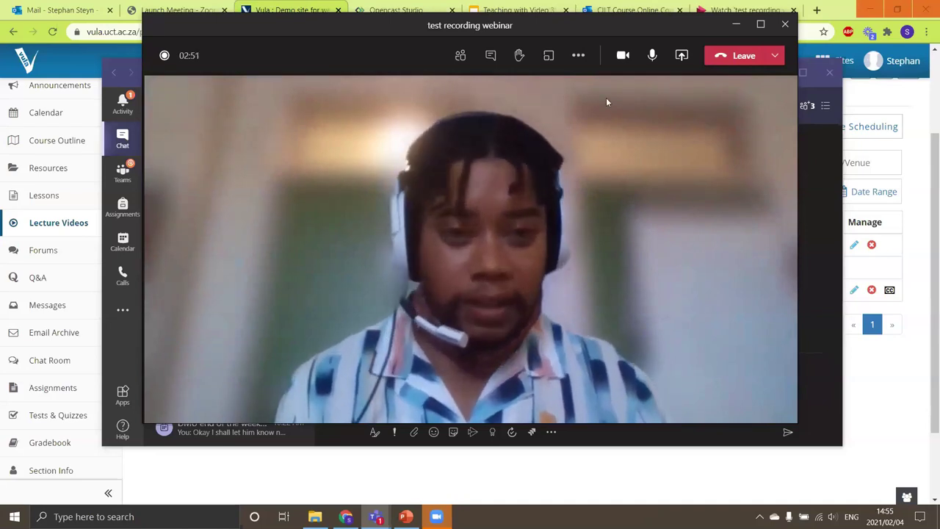
click(578, 55)
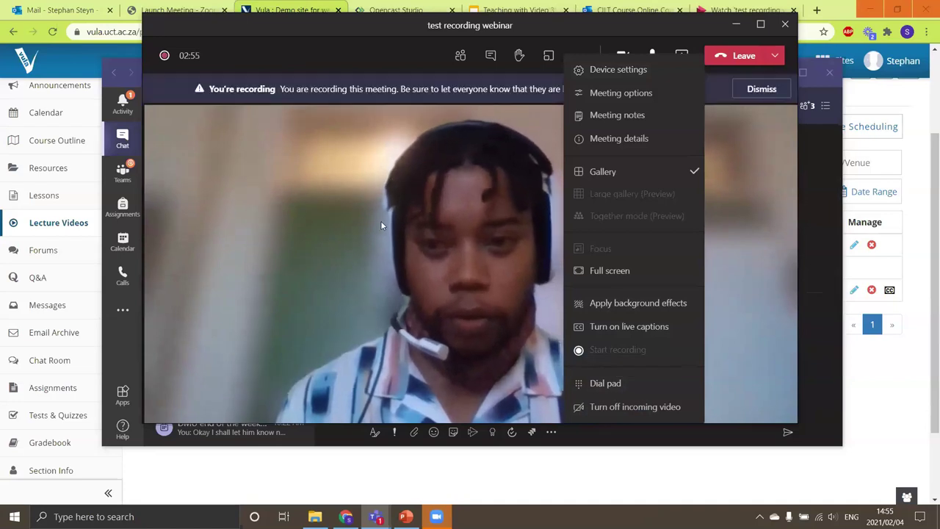
click(380, 220)
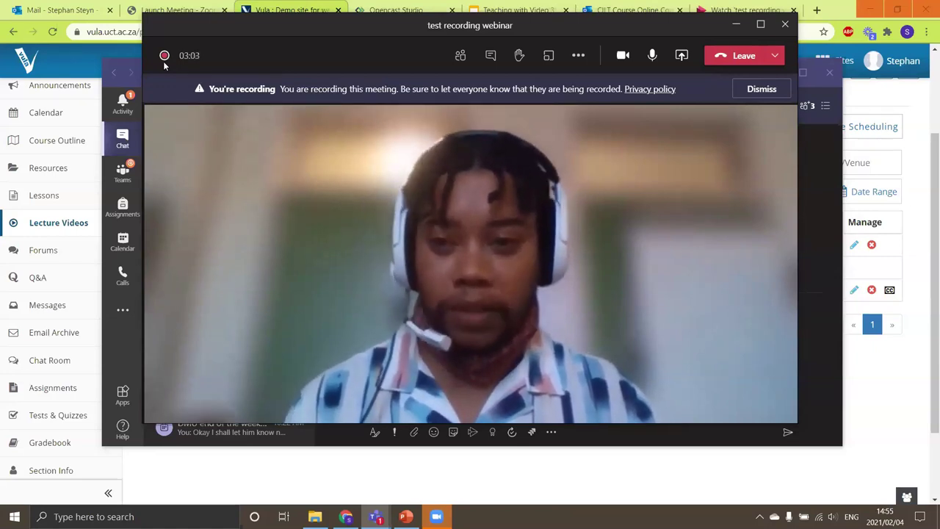
click(737, 89)
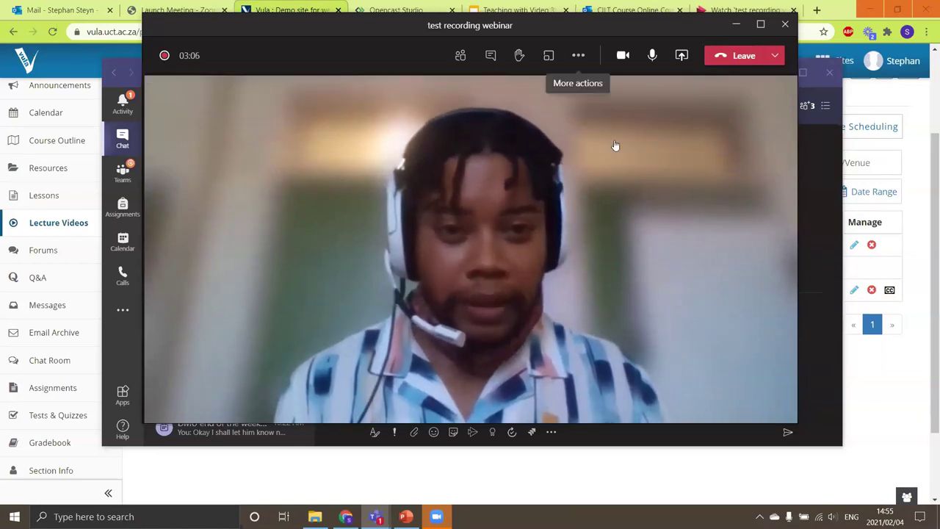
- Stop the meeting recording, dismiss the saving notice, then leave the meeting and rate the call quality five stars
click(578, 56)
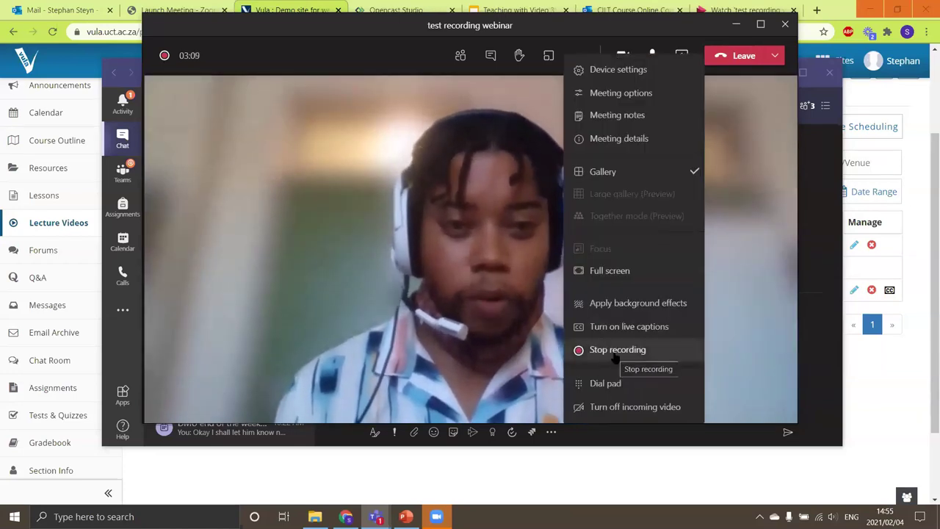
click(615, 352)
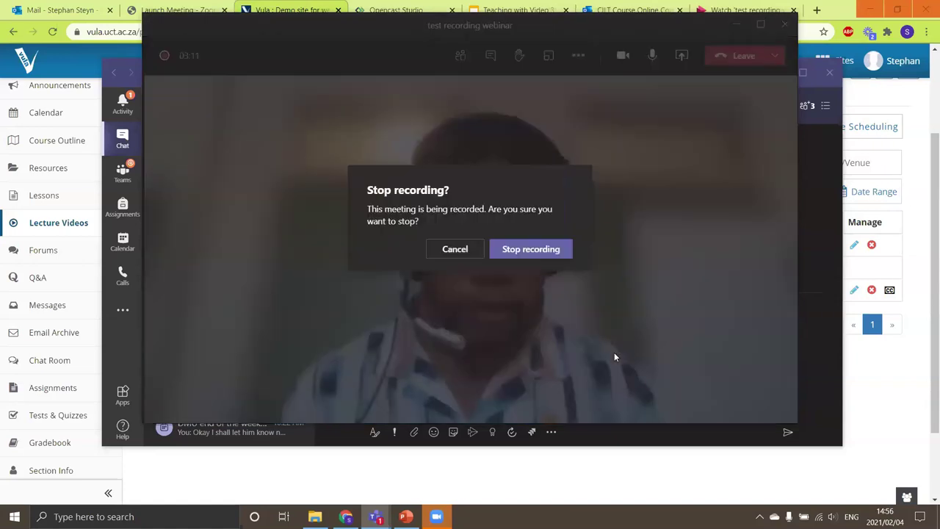
click(533, 251)
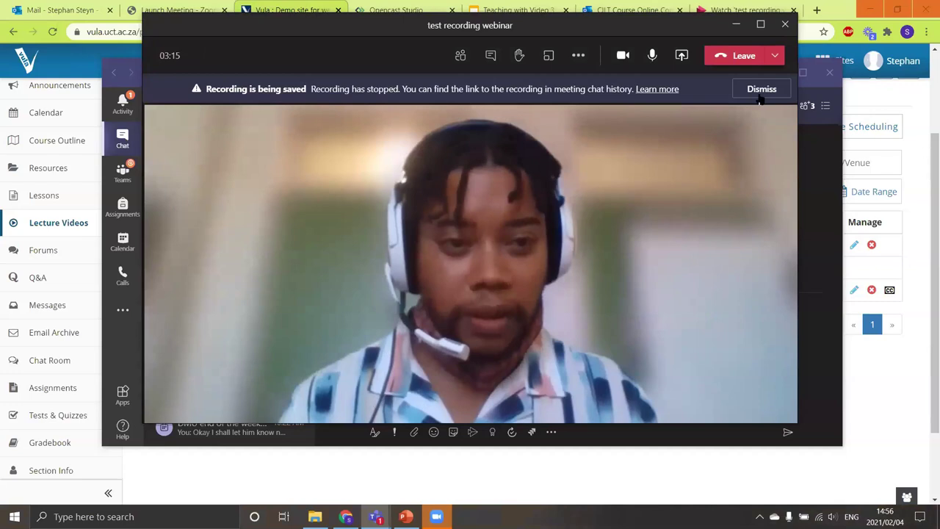
click(760, 93)
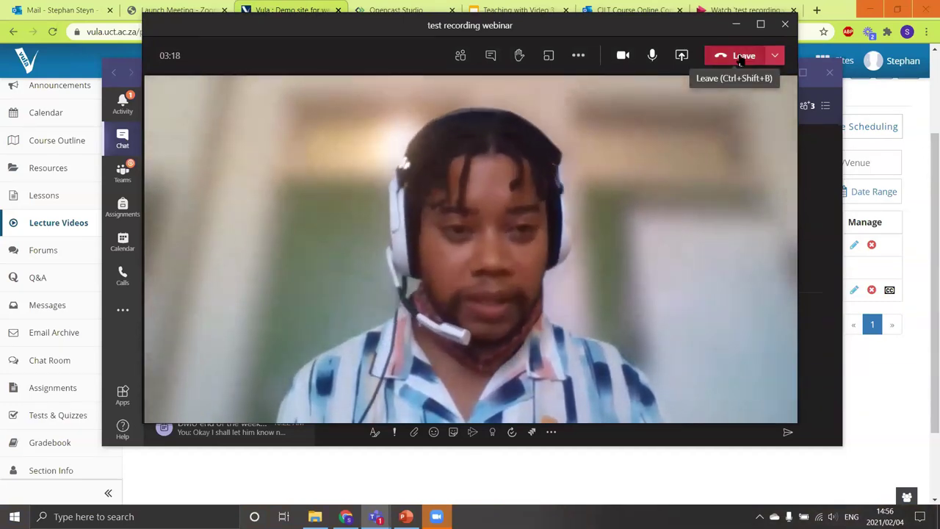
click(740, 58)
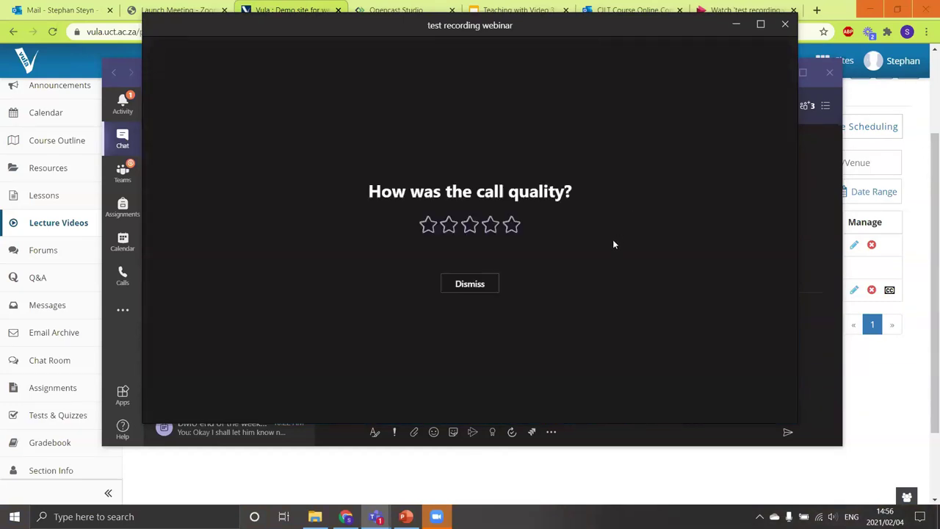
click(509, 226)
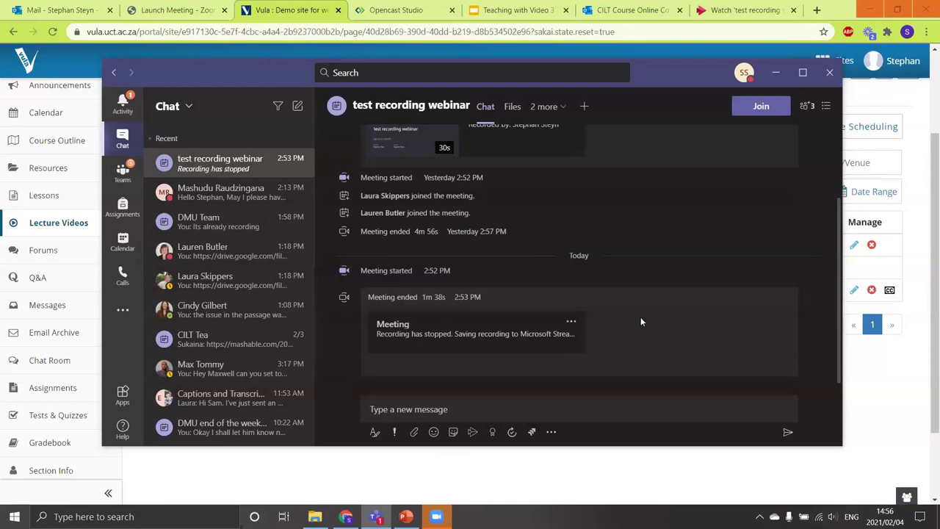
- Open yesterday's 30-second meeting recording from the chat in Microsoft Stream and pause its playback
scroll(643, 321, up, 3)
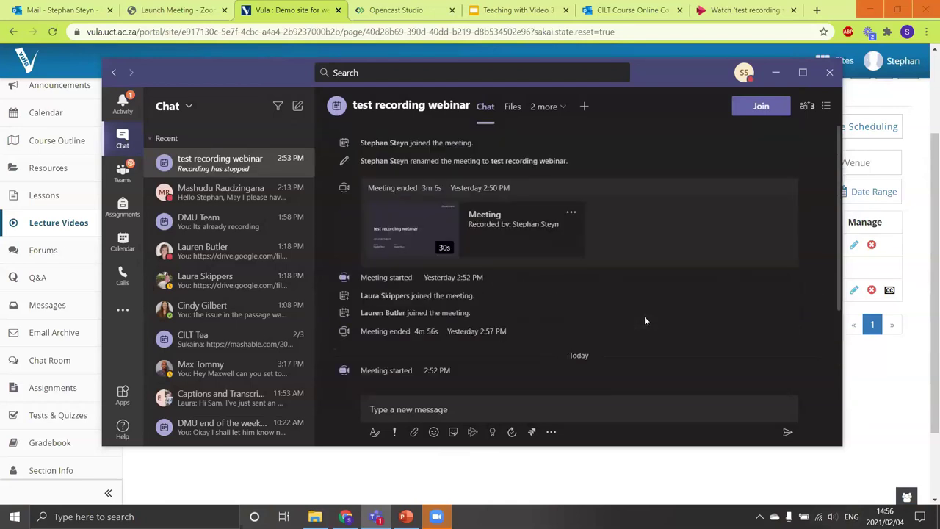
click(572, 213)
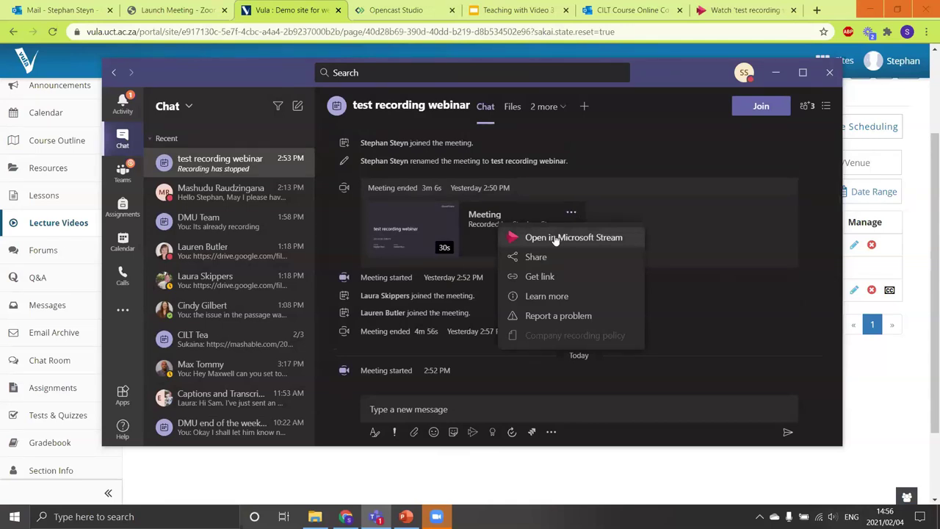
click(555, 238)
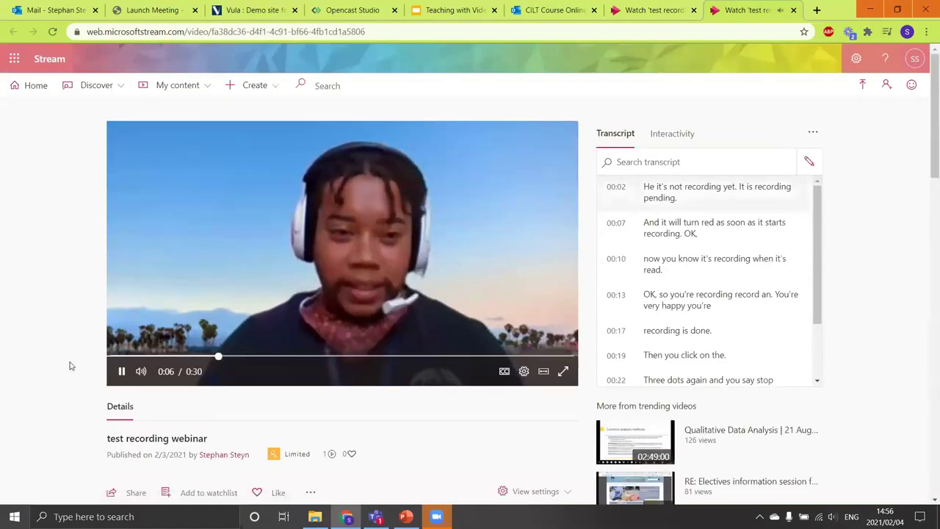
click(121, 371)
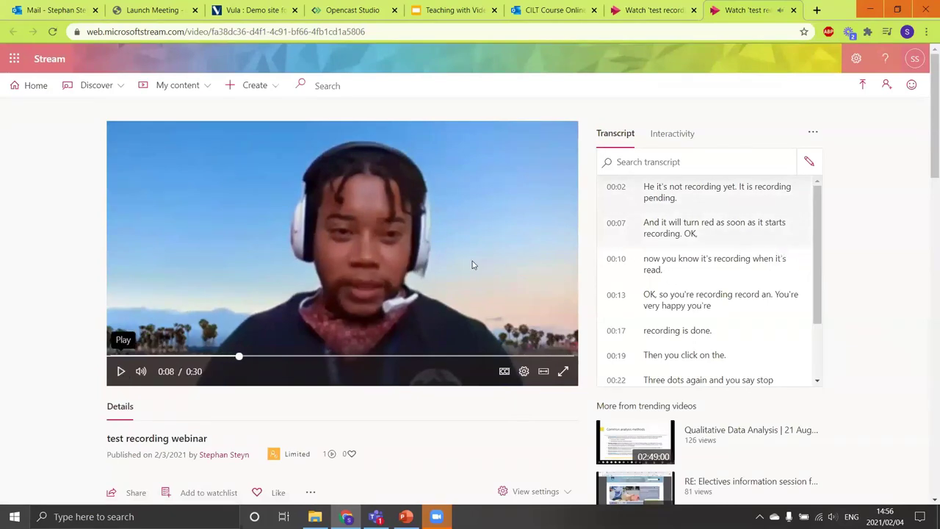
- Download the "test recording webinar" video from Stream and show the downloaded MP4 in its folder
scroll(472, 259, down, 3)
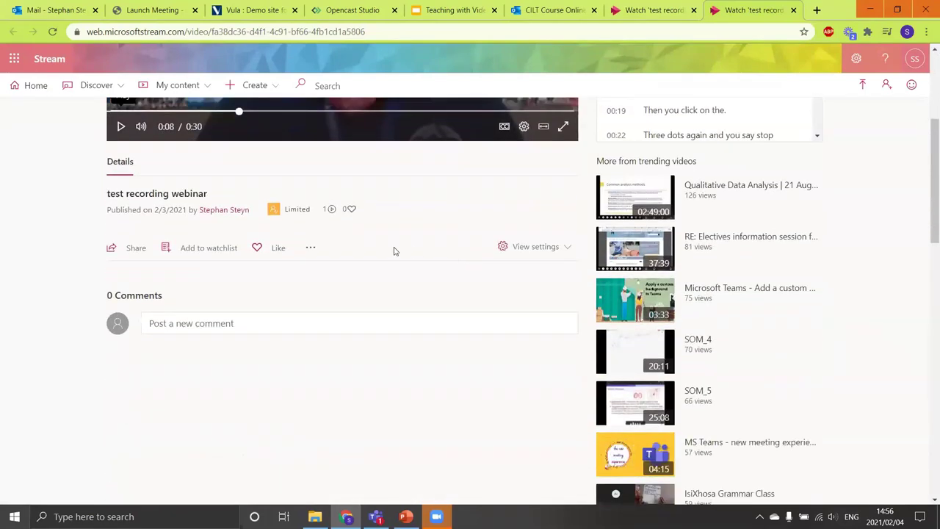
click(311, 248)
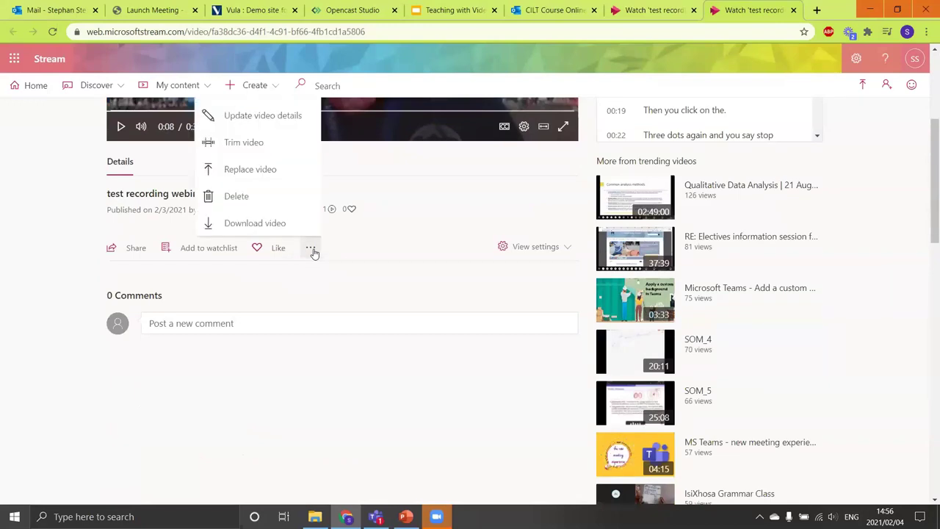
click(232, 224)
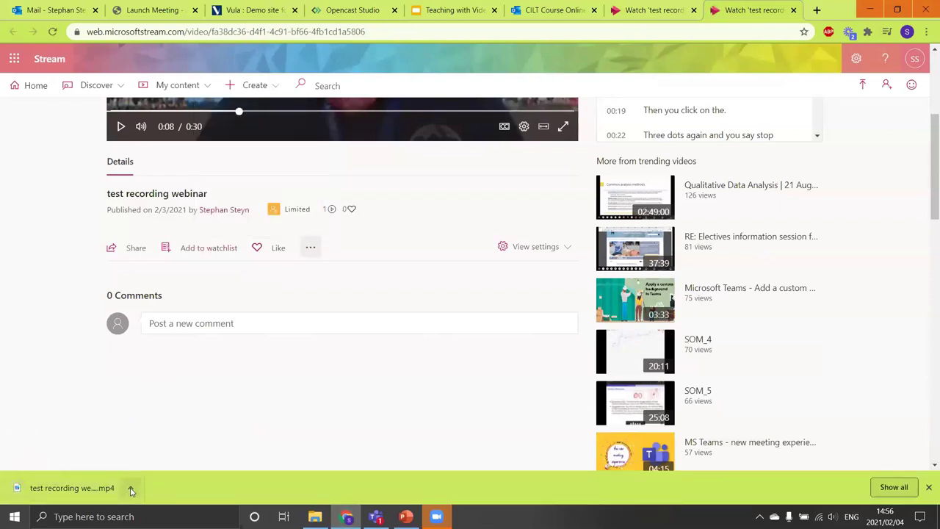
click(130, 487)
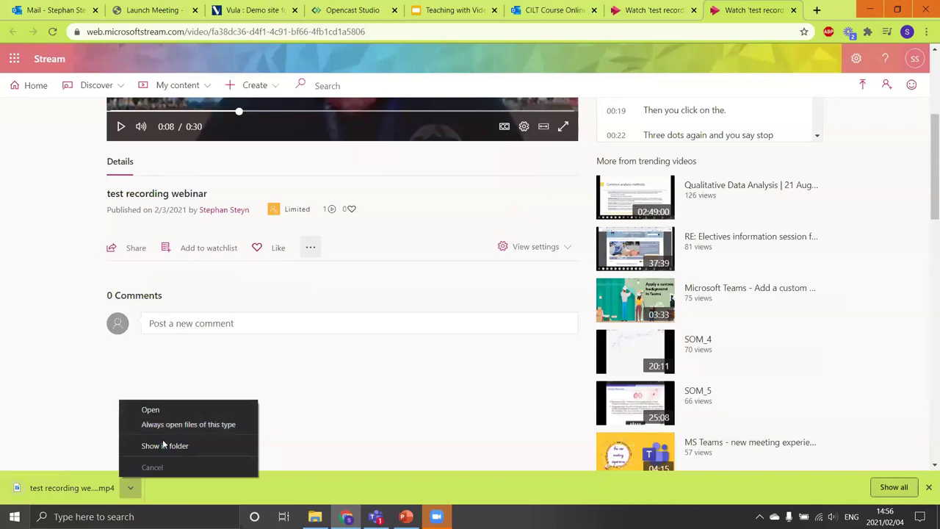
click(163, 445)
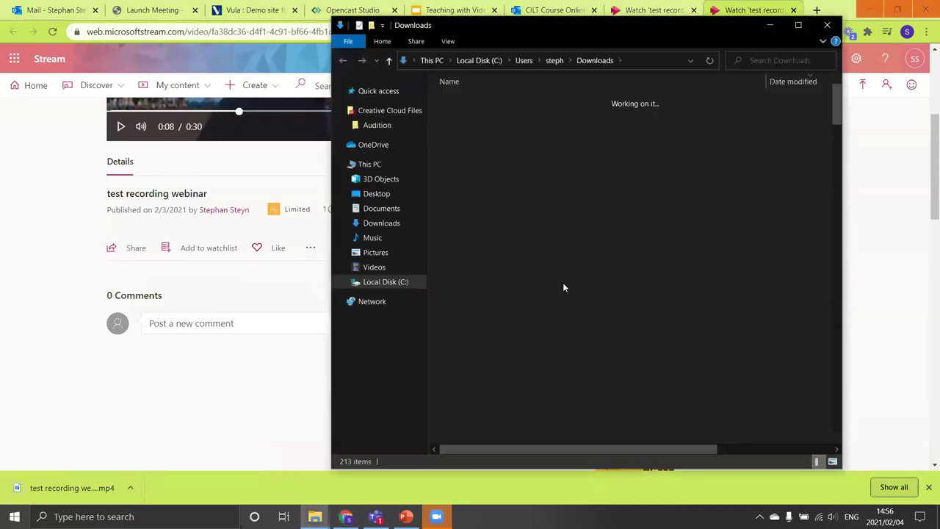